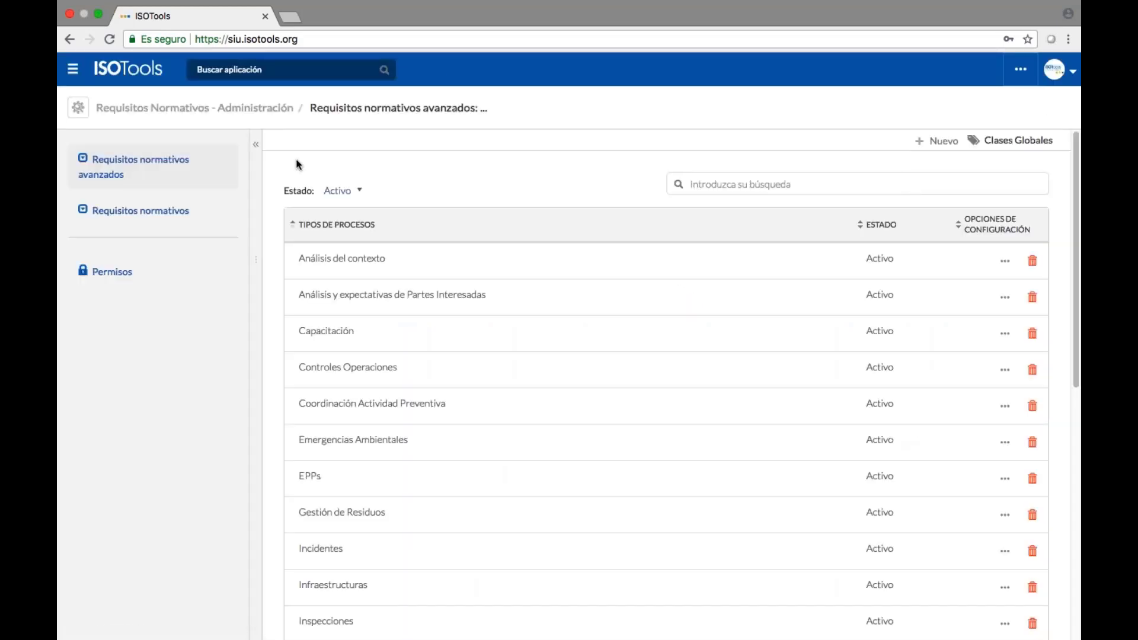
# Search the process types for 'mejora' and open the phases of Mejora Continua.
pyautogui.click(891, 182)
pyautogui.write('req')
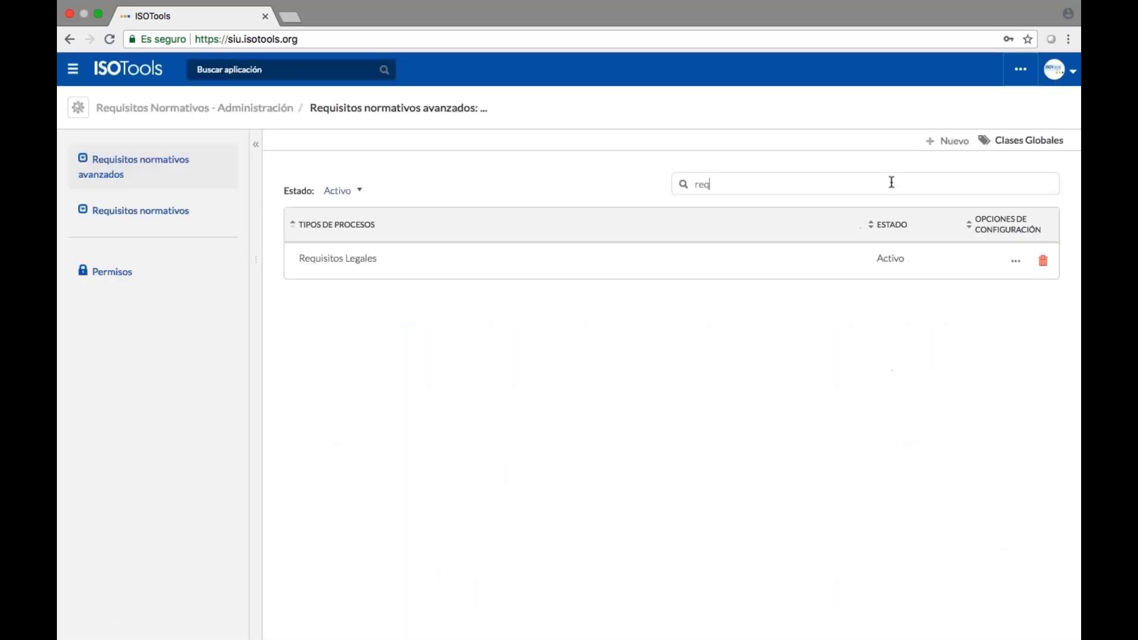
pyautogui.press('BackSpace')
pyautogui.press('BackSpace')
pyautogui.press('BackSpace')
pyautogui.write('mejora')
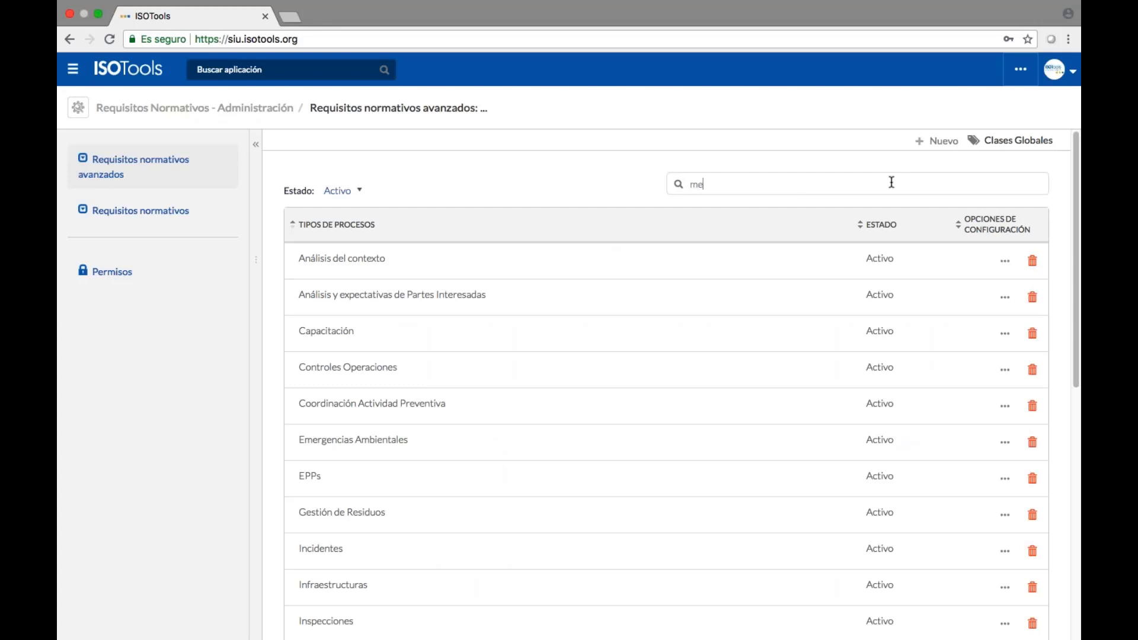
pyautogui.click(1015, 261)
pyautogui.click(932, 334)
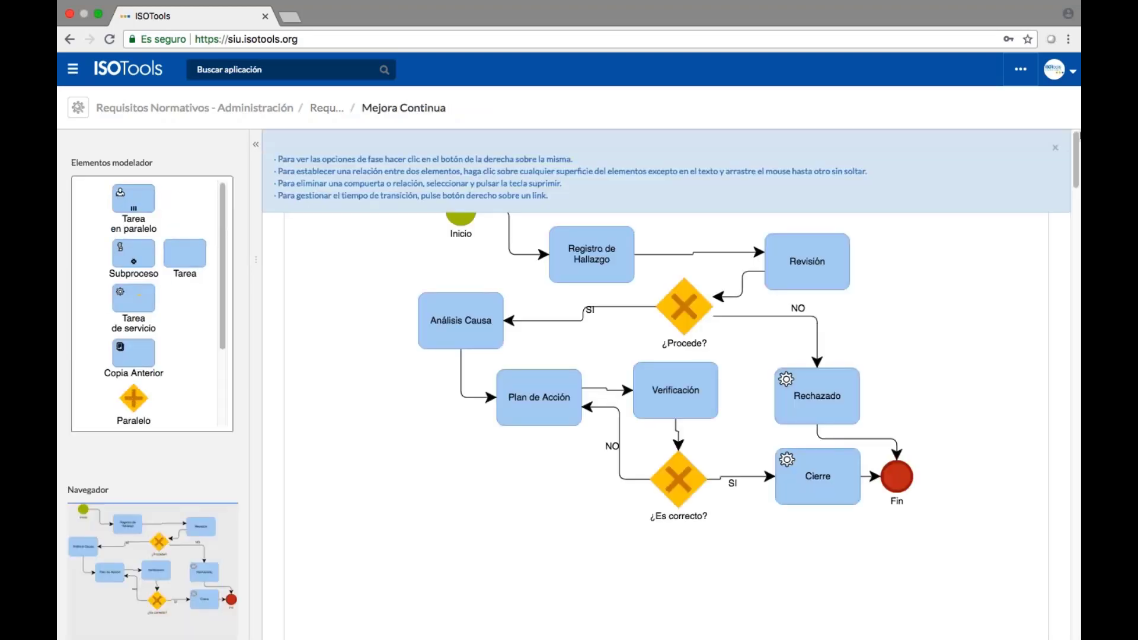
# Dismiss the modeller tips, try adding a service task, and show Registro de Hallazgo's options.
pyautogui.click(1054, 148)
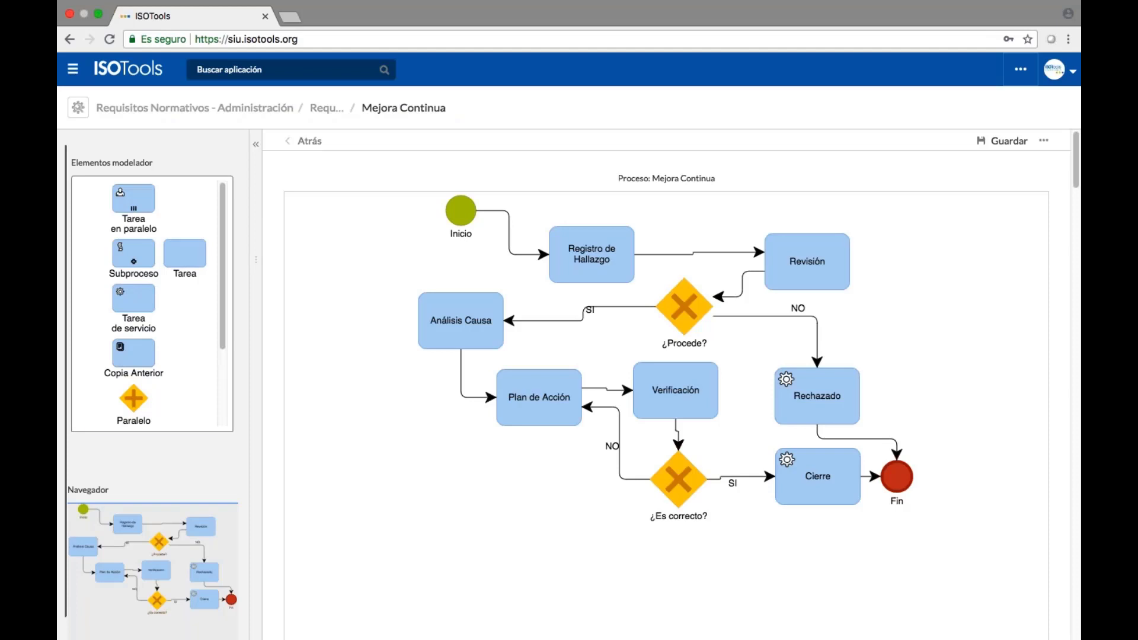
pyautogui.moveTo(134, 299); pyautogui.dragTo(119, 332)
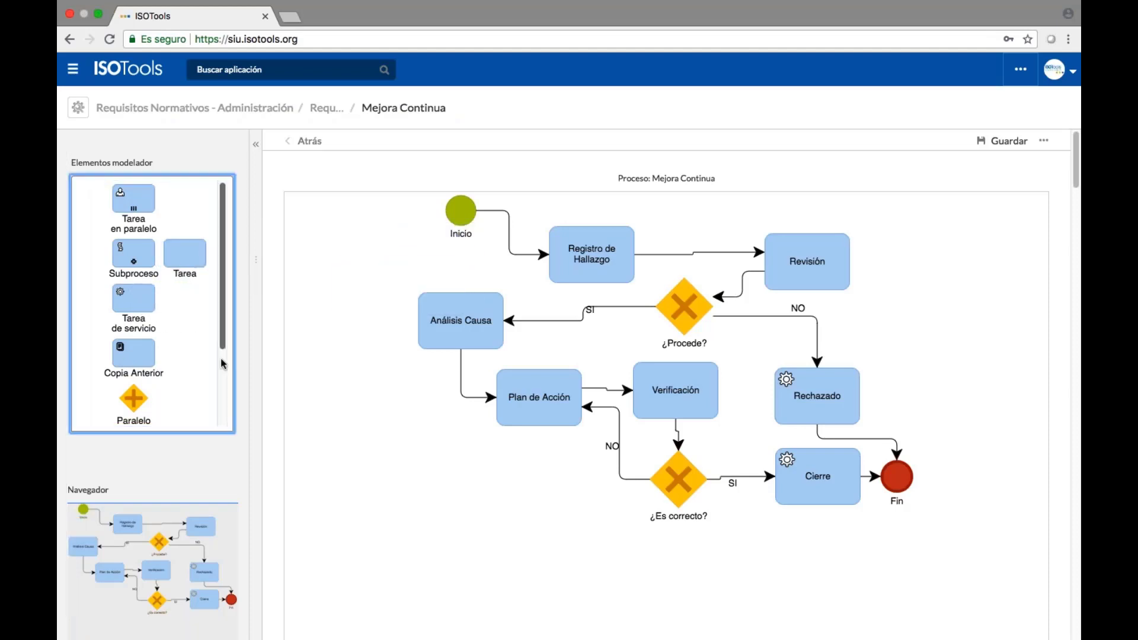
pyautogui.scroll(-5, 223, 363)
pyautogui.moveTo(133, 290); pyautogui.dragTo(143, 305)
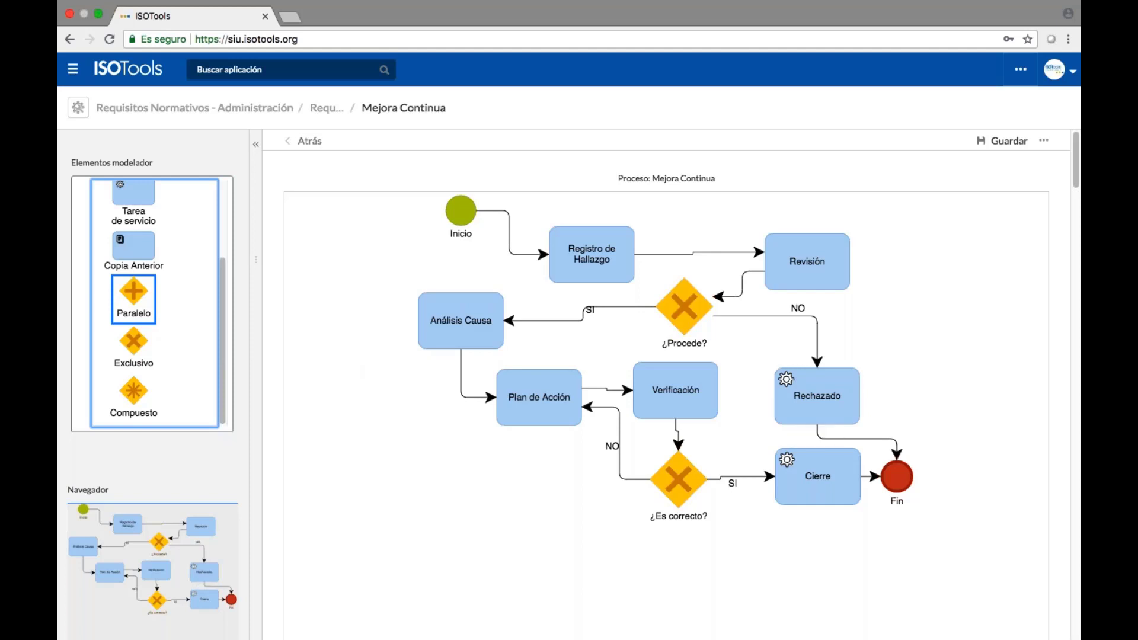
pyautogui.rightClick(607, 261)
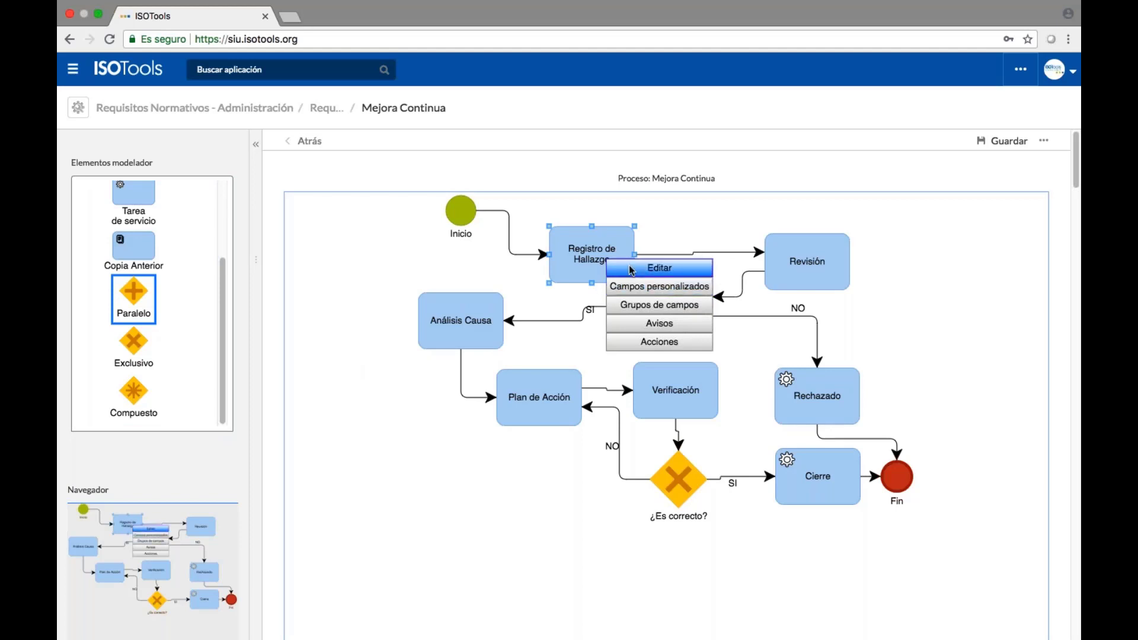
pyautogui.click(632, 270)
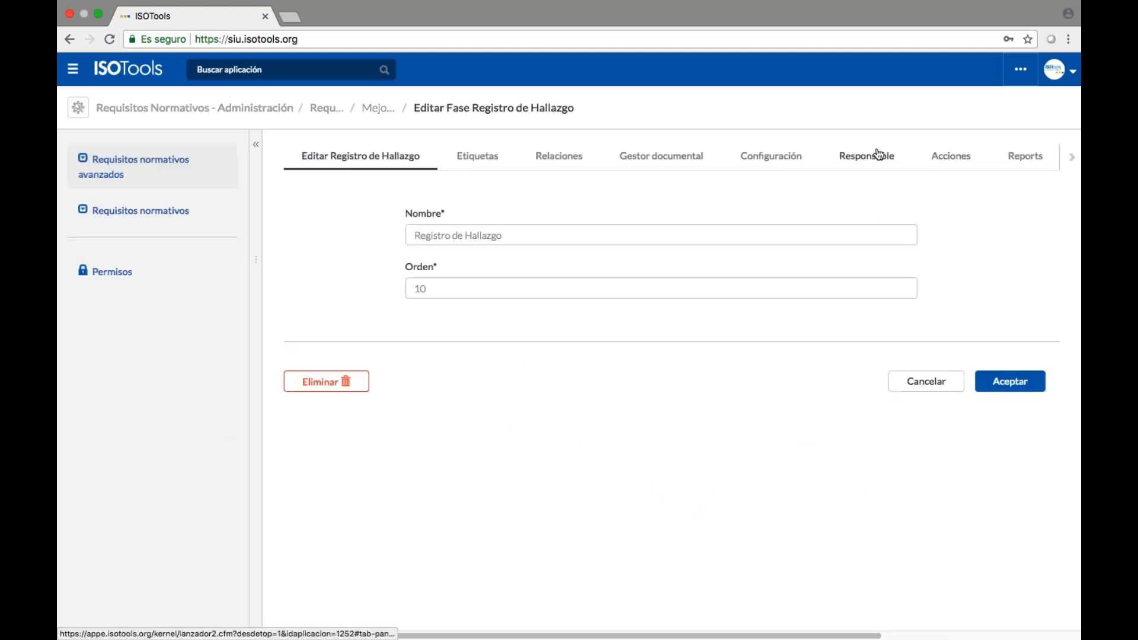
pyautogui.click(878, 155)
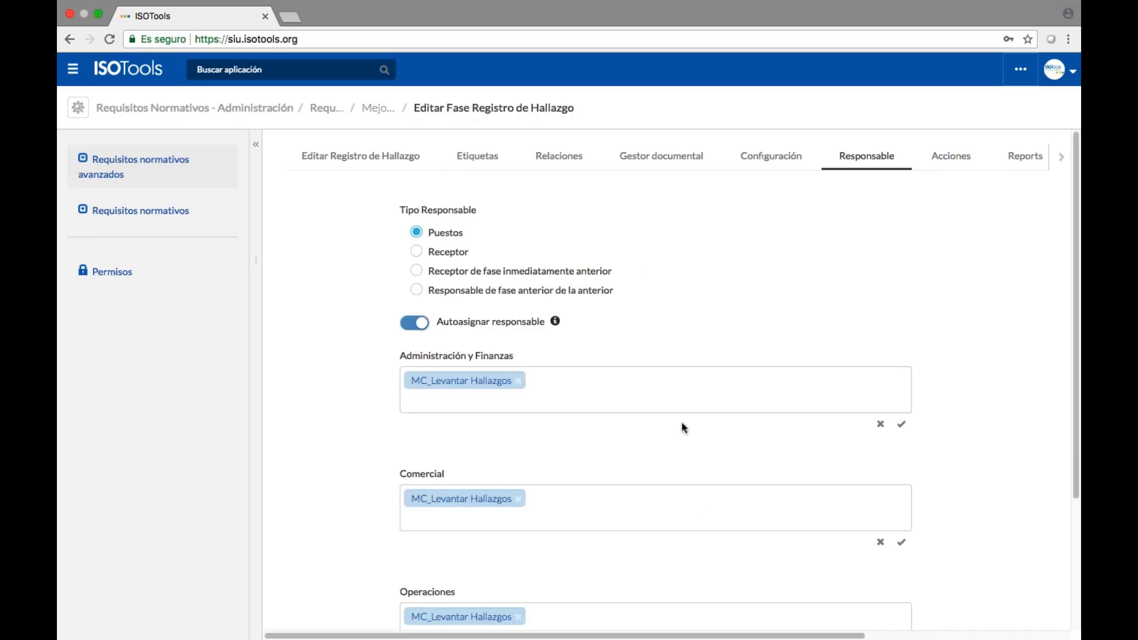
pyautogui.scroll(-3, 684, 426)
pyautogui.click(916, 596)
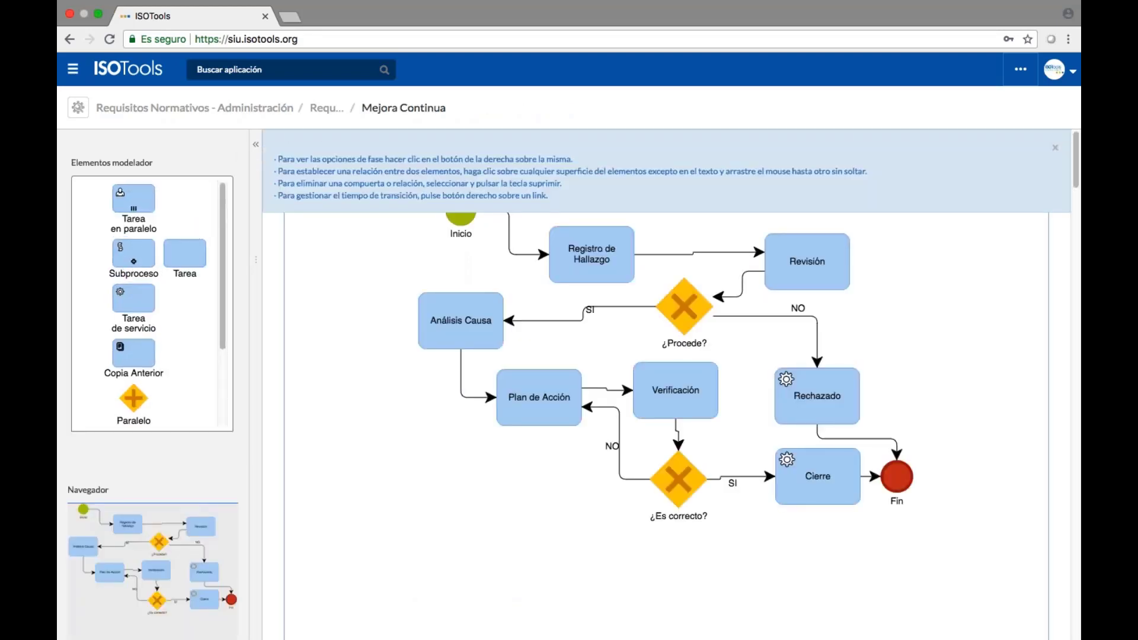
pyautogui.rightClick(606, 267)
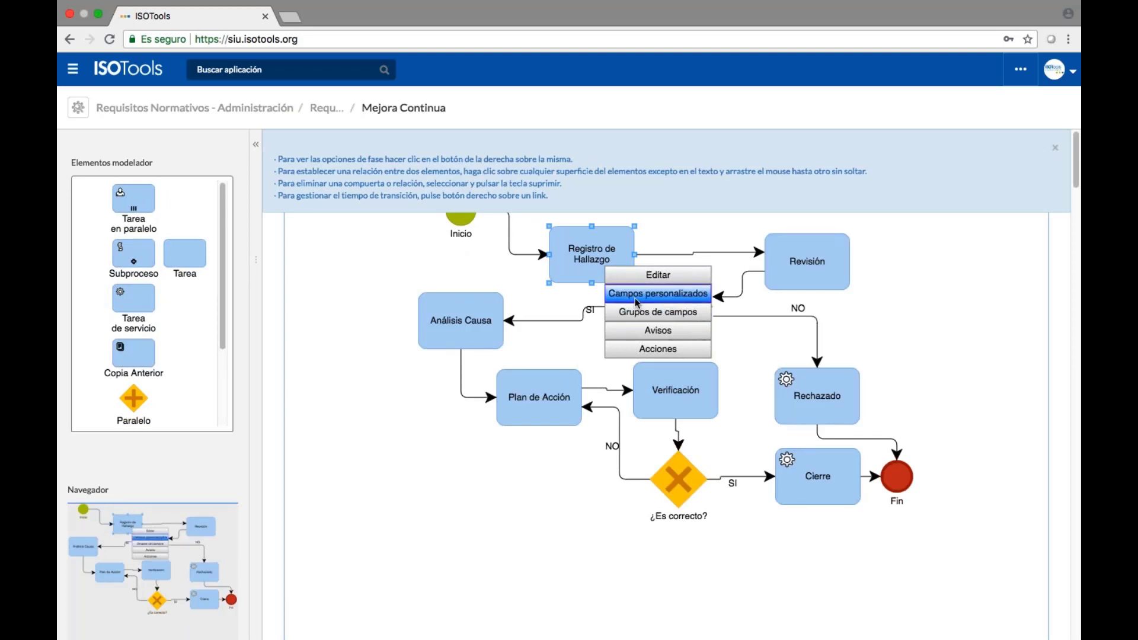
# Open Registro de Hallazgo's custom fields, sort them by ascending ORDEN, and start a new field.
pyautogui.click(636, 300)
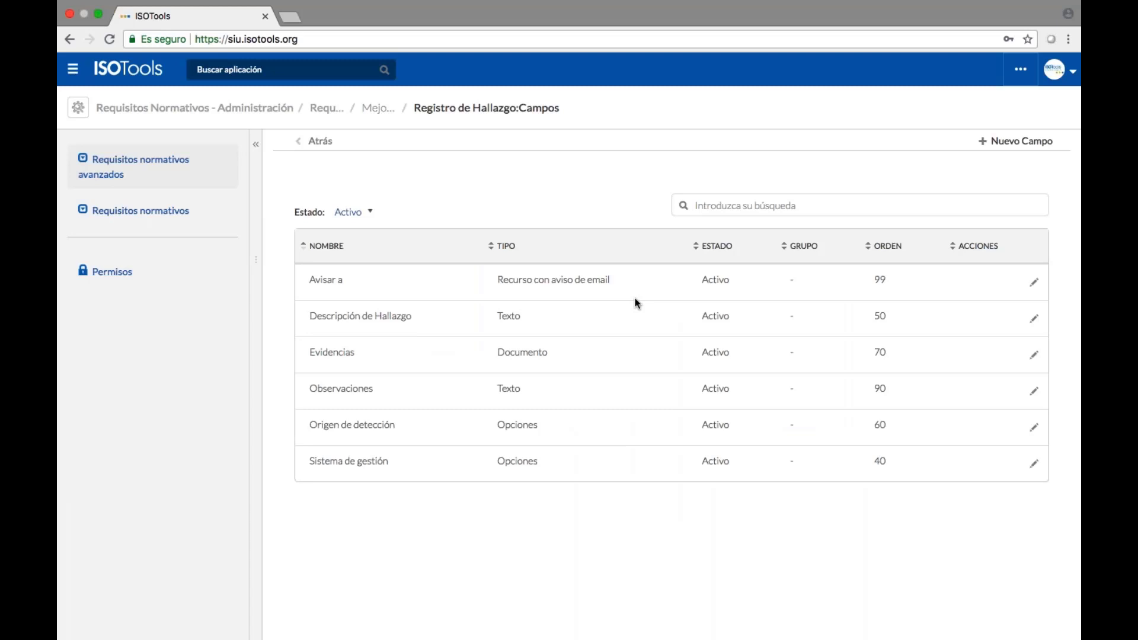
pyautogui.click(879, 249)
pyautogui.click(881, 250)
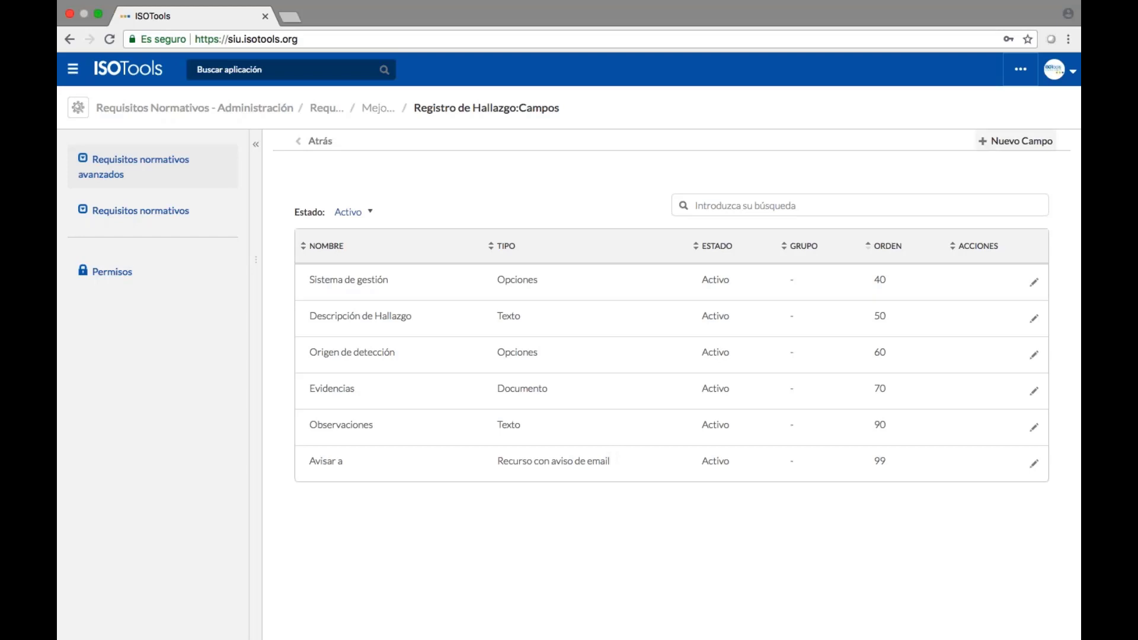
pyautogui.click(1015, 141)
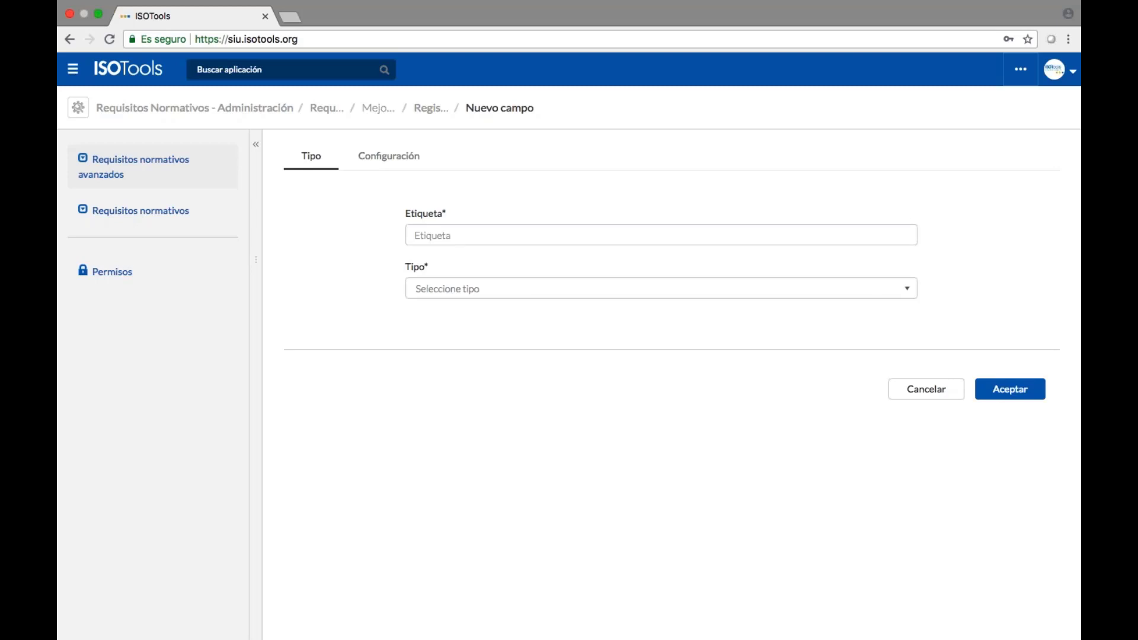
# Try Selección múltiple, Recursos selección única and Empresa as field type, then cancel the field.
pyautogui.click(859, 287)
pyautogui.scroll(-8, 742, 382)
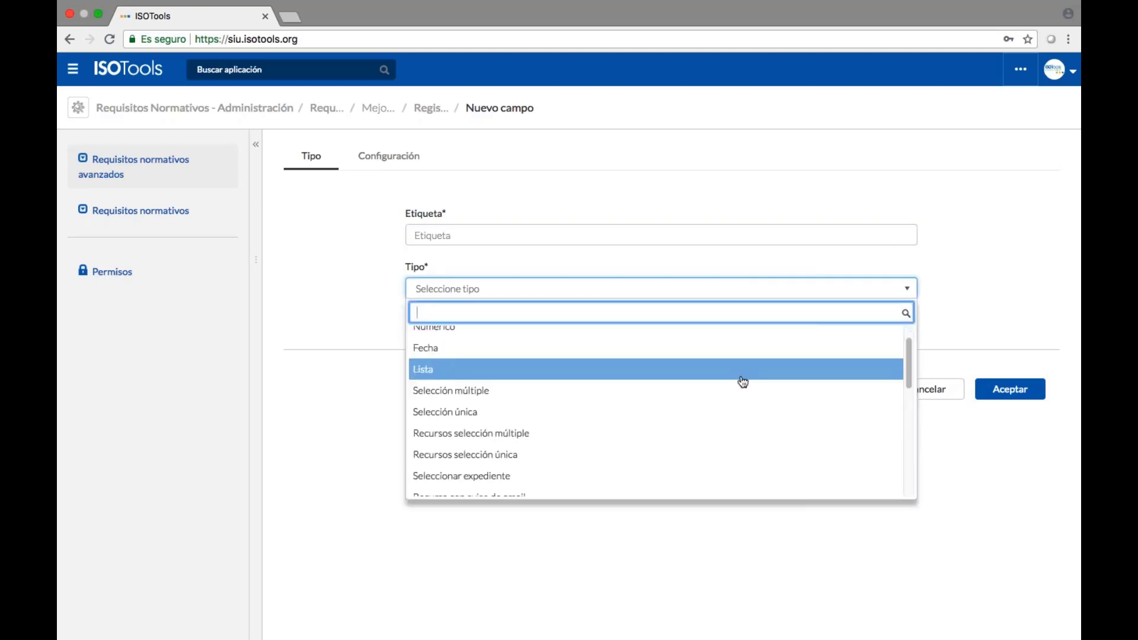
pyautogui.scroll(-3, 743, 382)
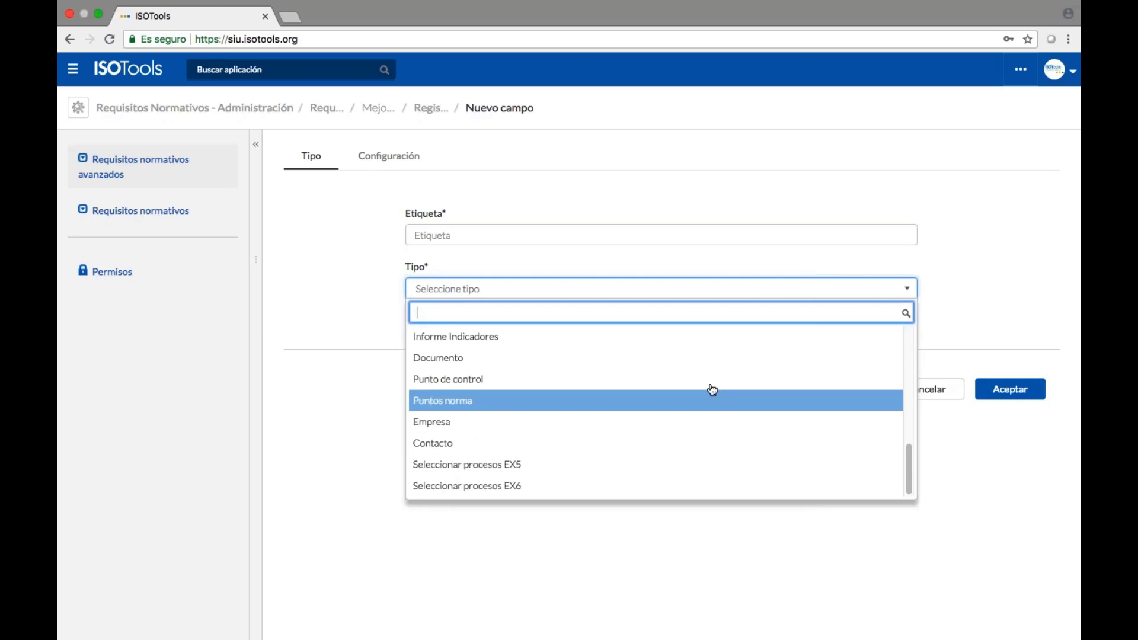
pyautogui.scroll(5, 707, 363)
pyautogui.click(707, 362)
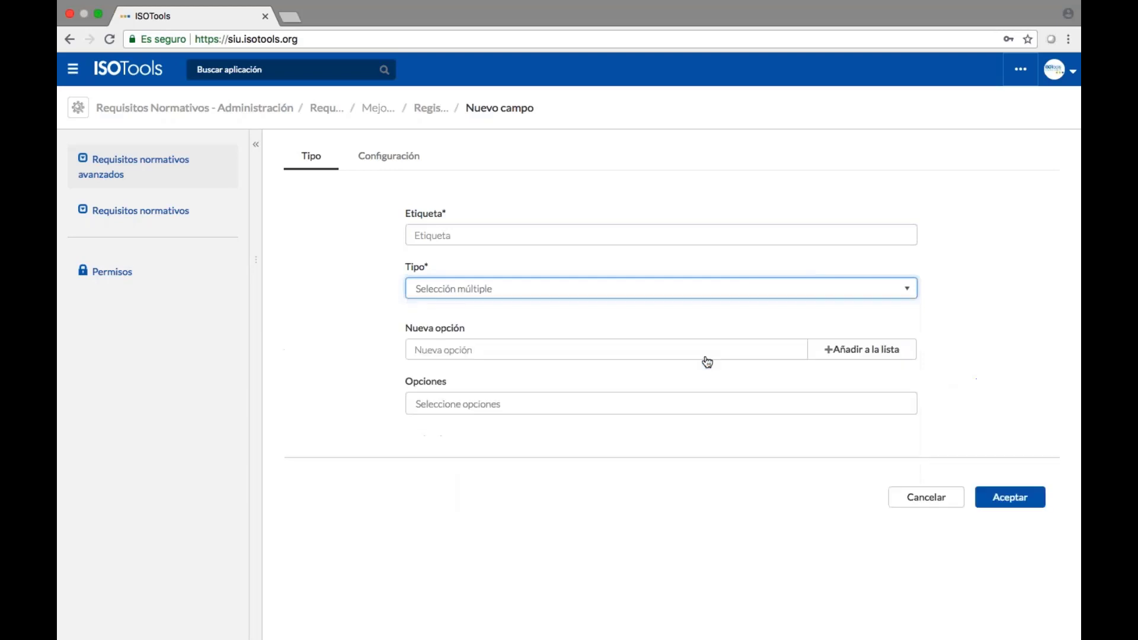
pyautogui.click(704, 295)
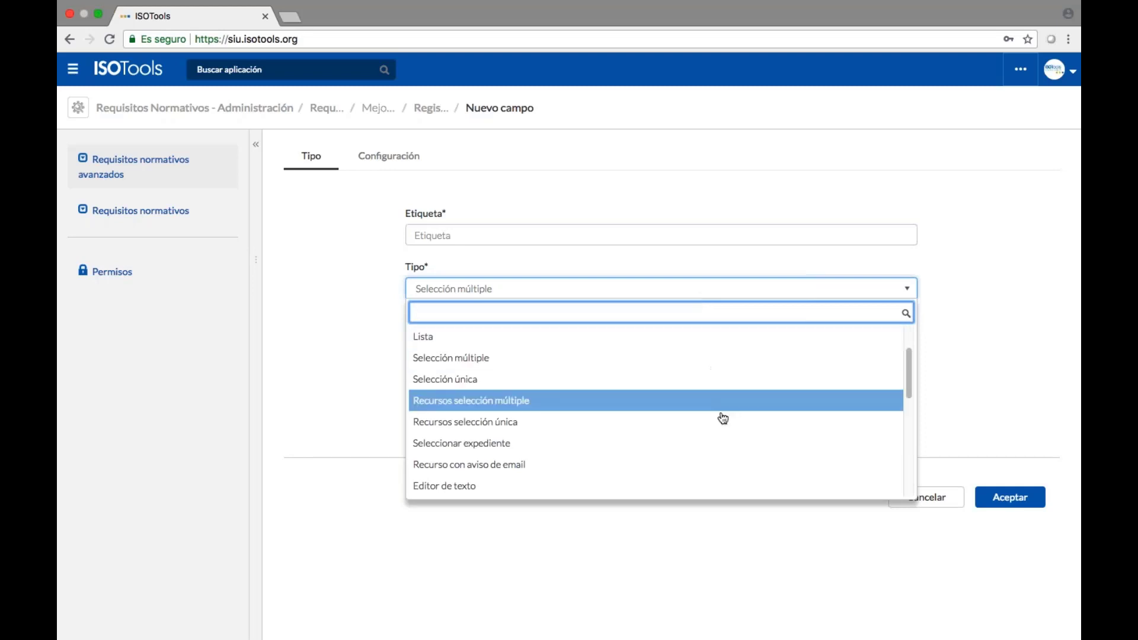
pyautogui.click(733, 417)
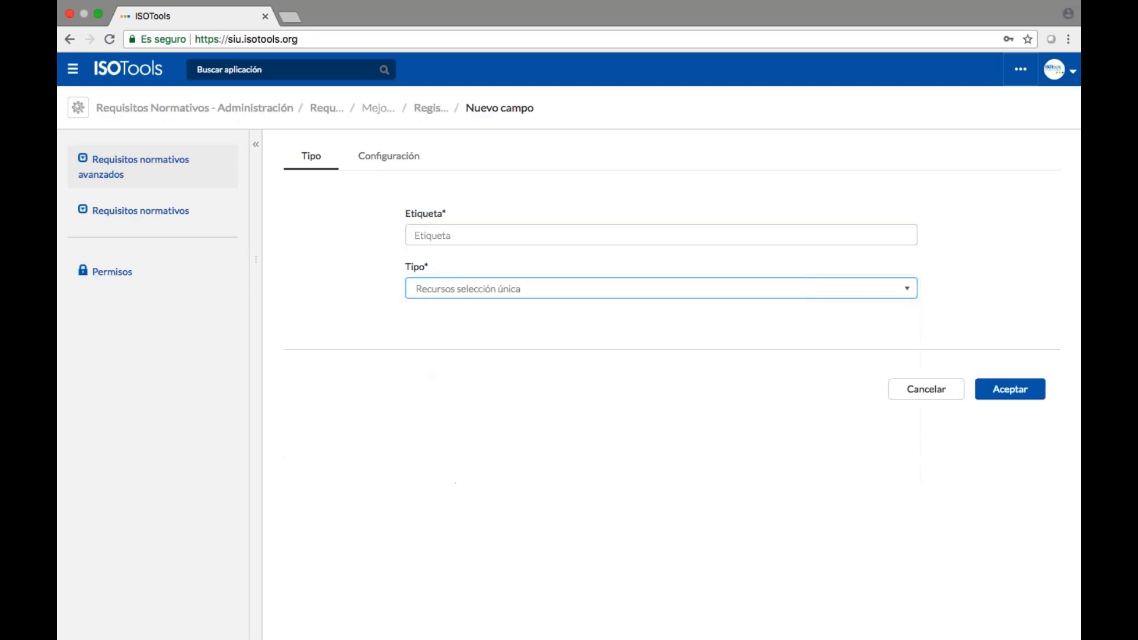
pyautogui.click(700, 288)
pyautogui.scroll(-5, 699, 398)
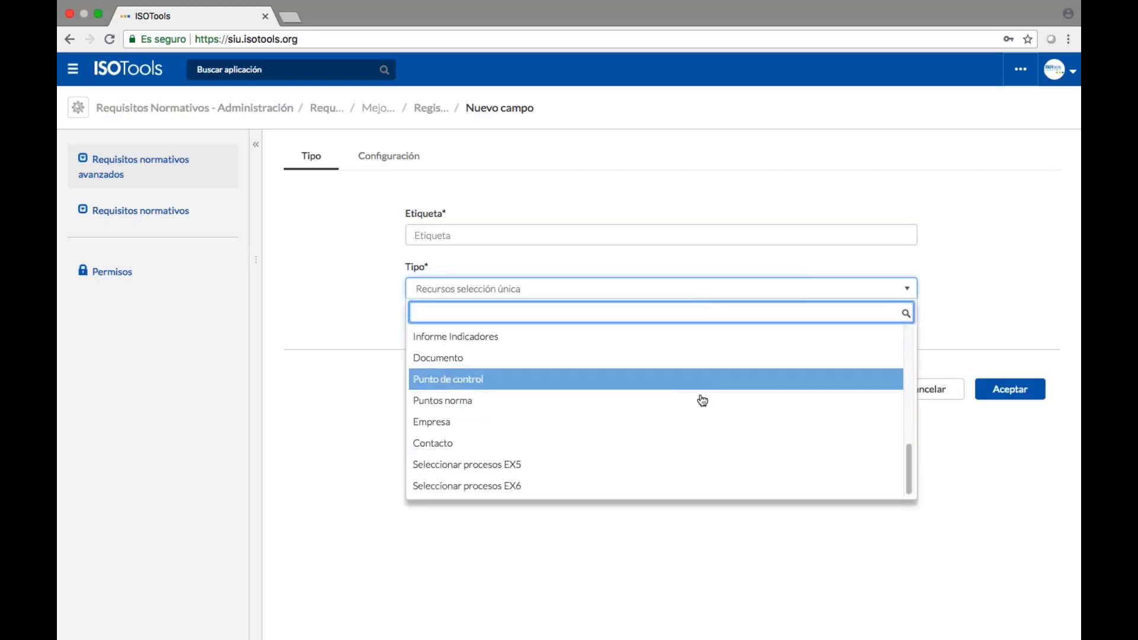
pyautogui.click(683, 423)
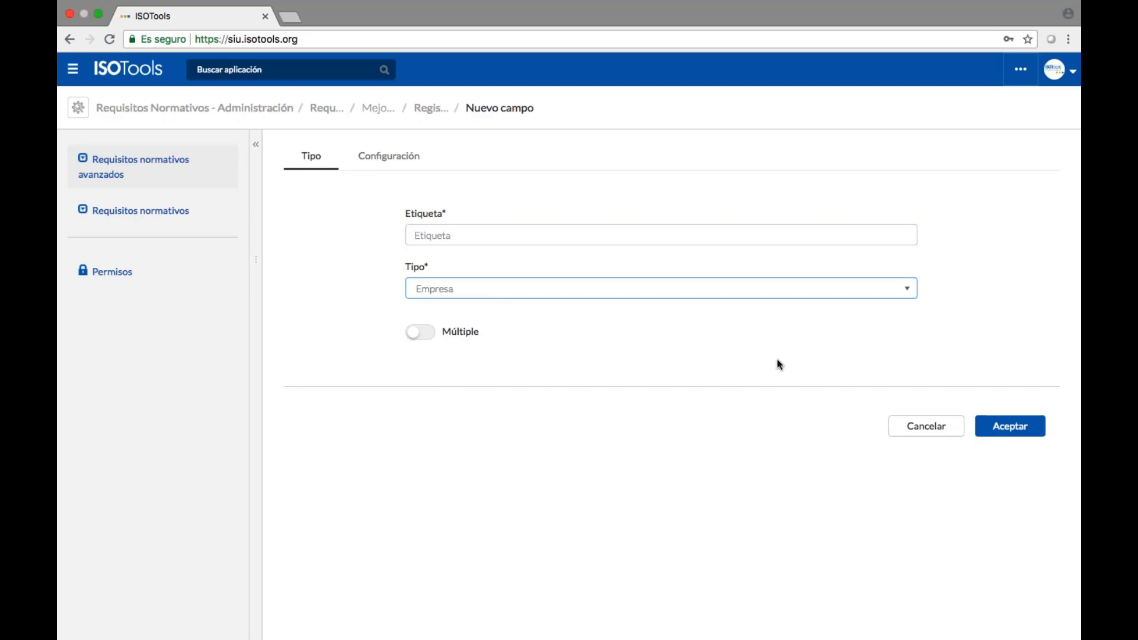
pyautogui.click(925, 426)
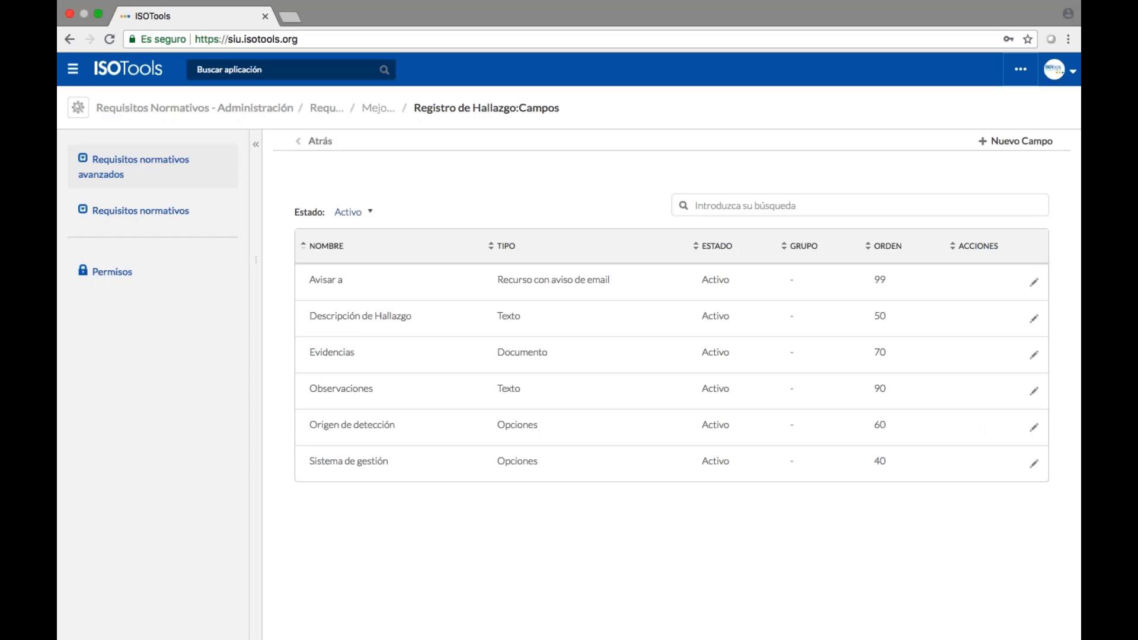
# Return to the Mejora Continua diagram and open the Mejora Continua app via a 'mejo' search.
pyautogui.click(320, 141)
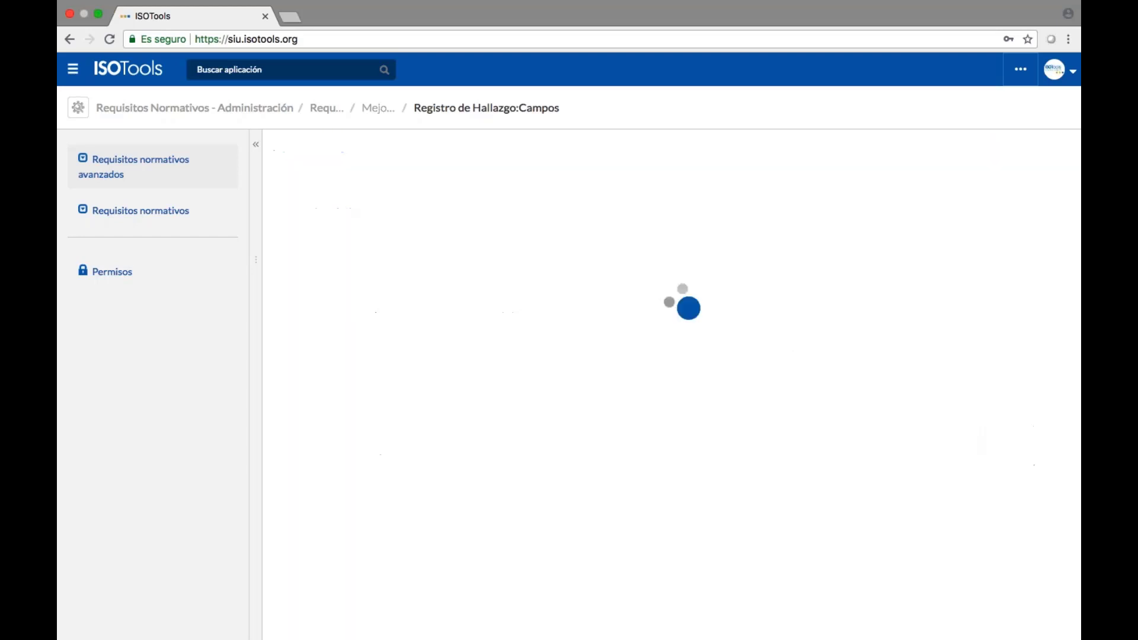
pyautogui.rightClick(623, 262)
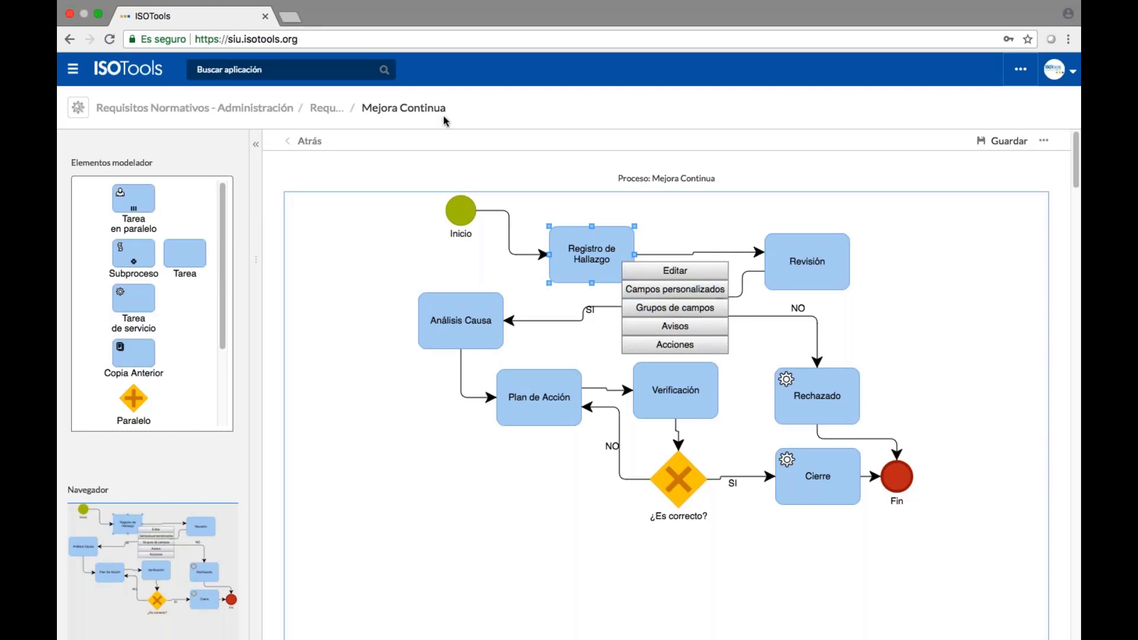
pyautogui.click(368, 70)
pyautogui.write('mejo')
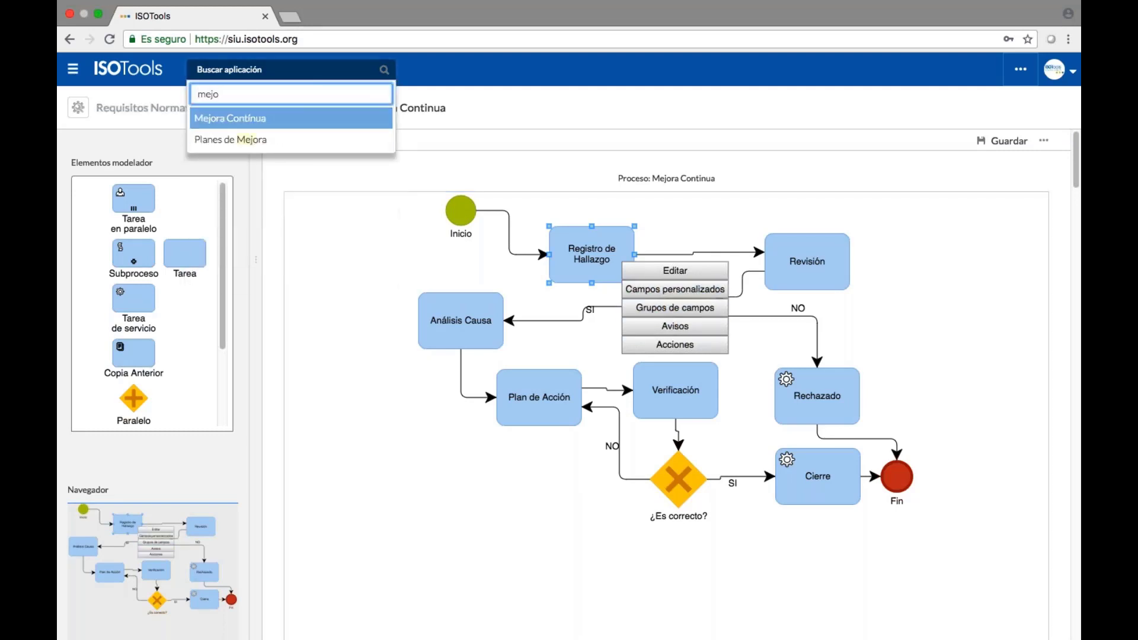
pyautogui.press('Return')
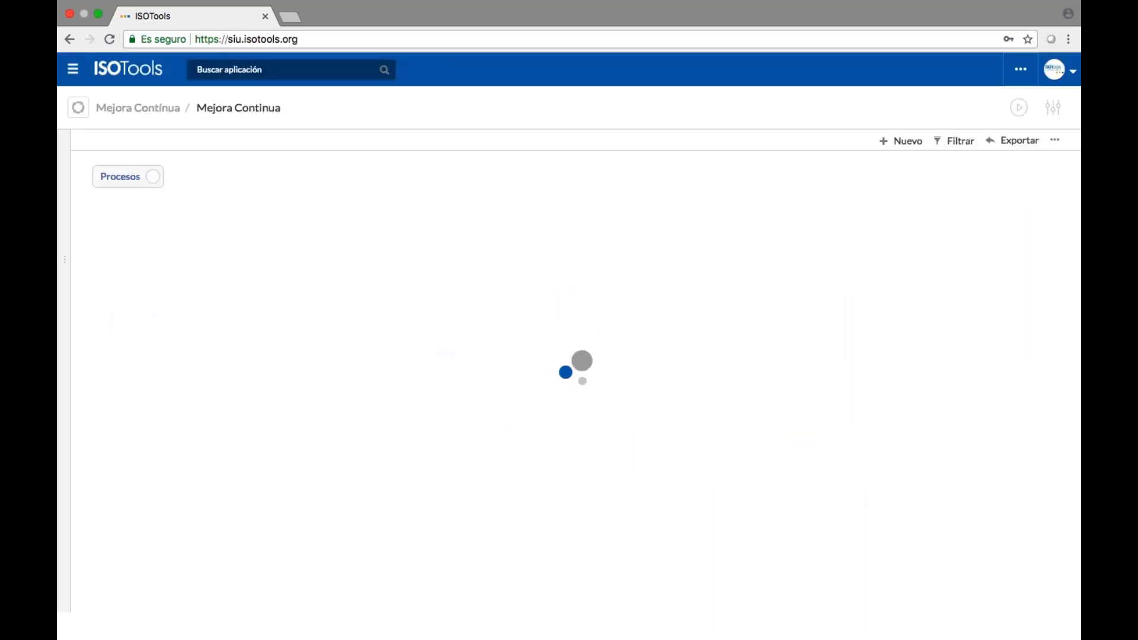
# Start a new record with ISO 9001:2015 and the 'No se están empleando los documentos adecuados' description.
pyautogui.click(895, 140)
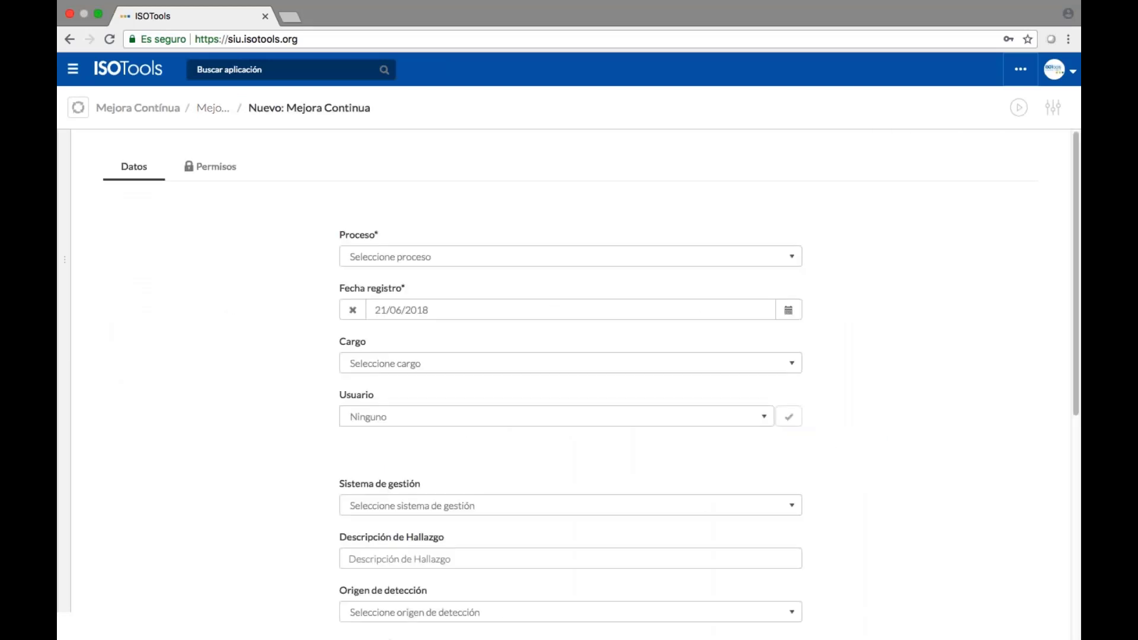
pyautogui.scroll(-4, 878, 179)
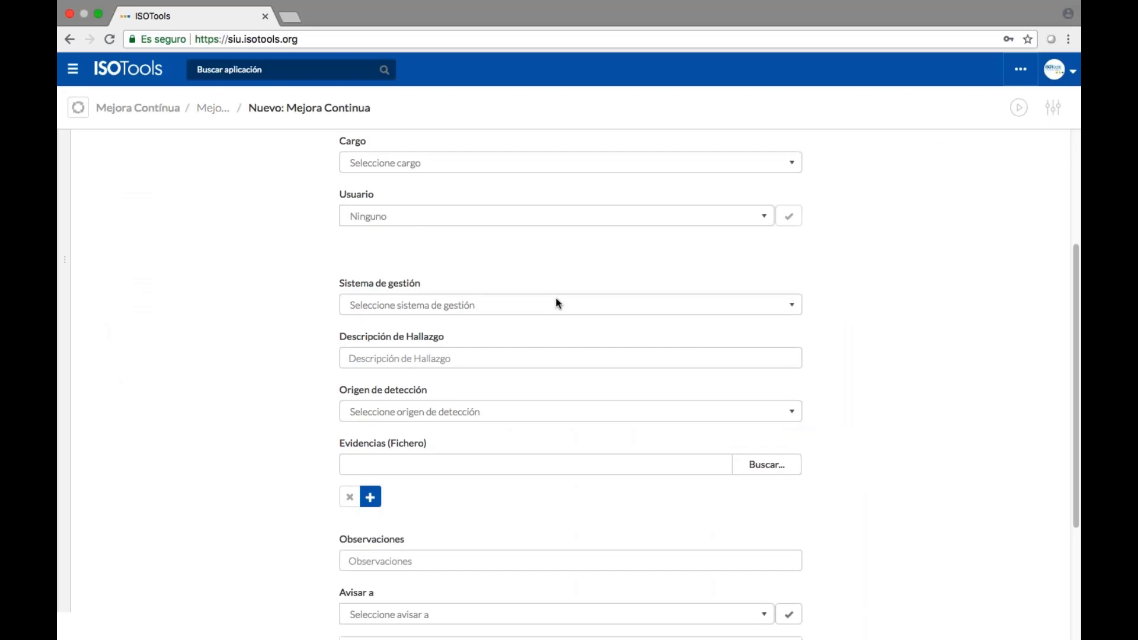
pyautogui.scroll(-1, 556, 303)
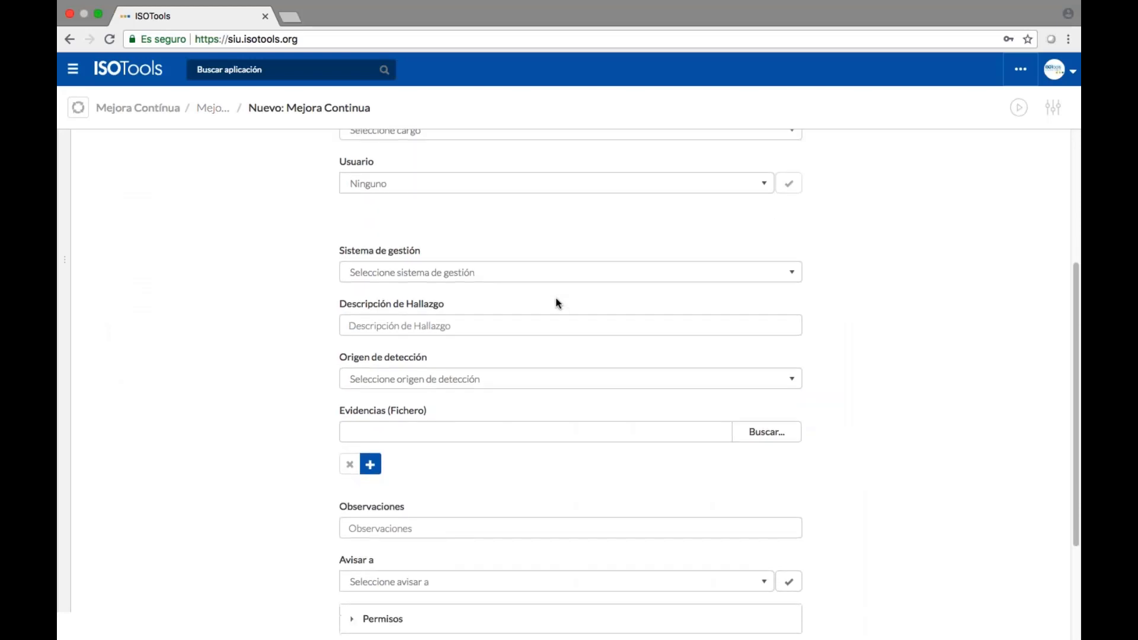
pyautogui.click(552, 271)
pyautogui.press('Down')
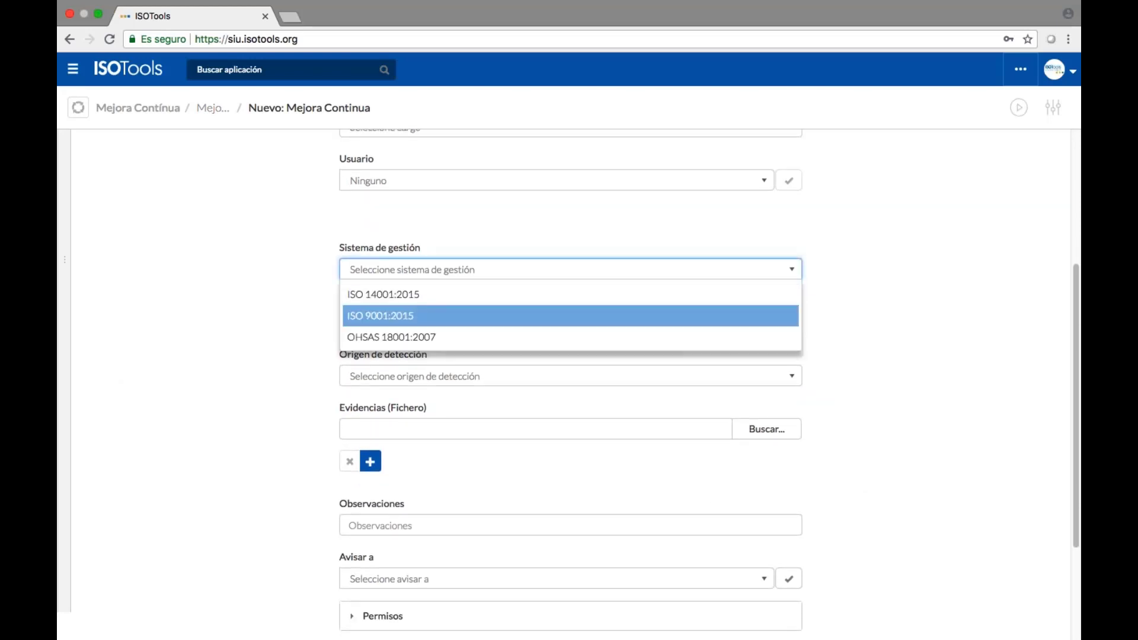
pyautogui.press('Return')
pyautogui.click(529, 327)
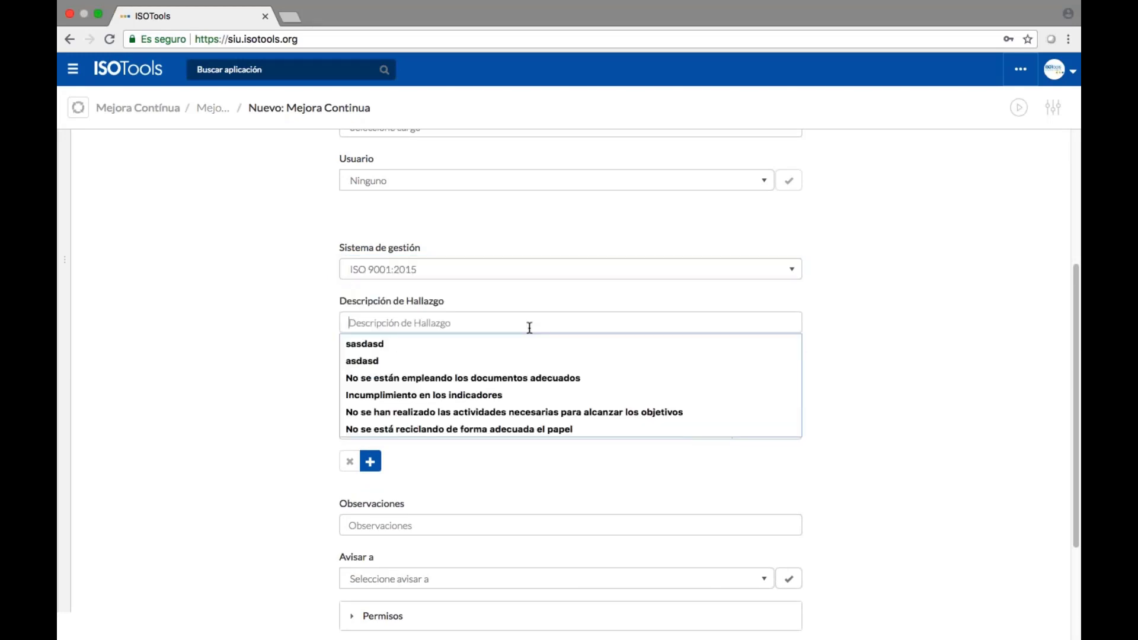
pyautogui.press('Down')
pyautogui.press('Down')
pyautogui.press('Down')
pyautogui.press('Return')
# Set origin to Declaracion Verbal, enter observations 'jdlasdalsd', and choose a person to notify.
pyautogui.click(525, 374)
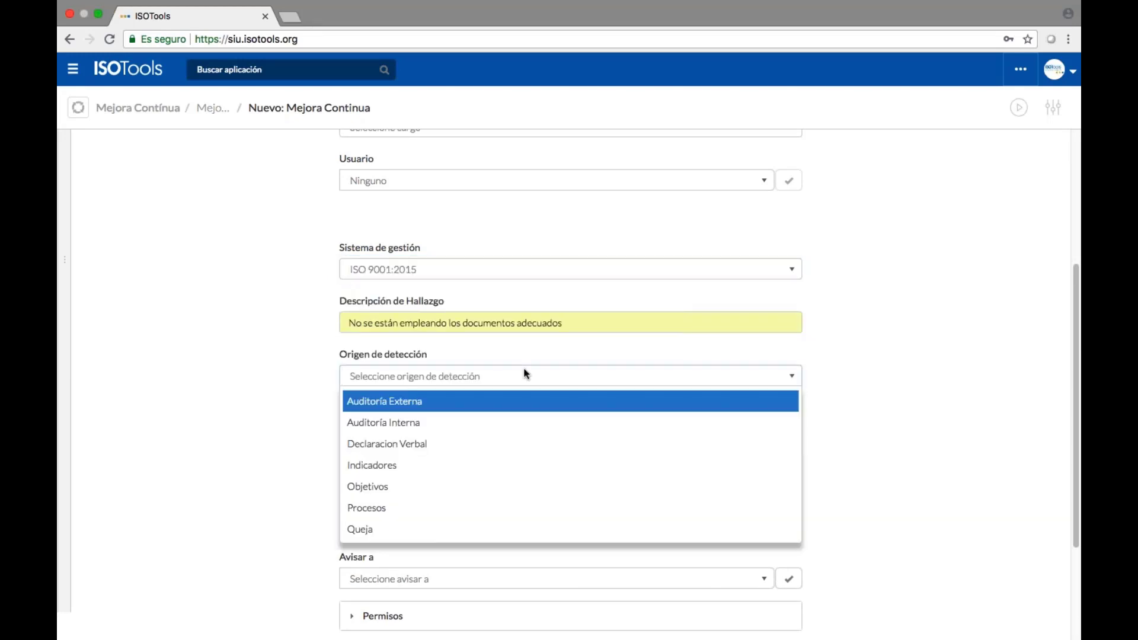
pyautogui.click(534, 444)
pyautogui.scroll(-2, 535, 446)
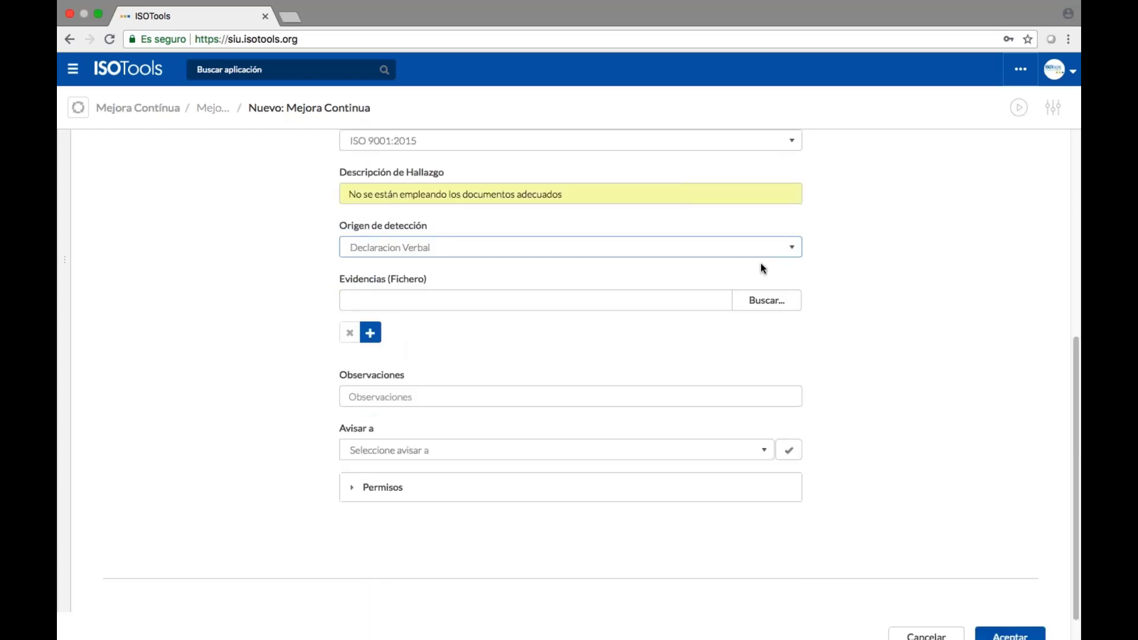
pyautogui.click(427, 396)
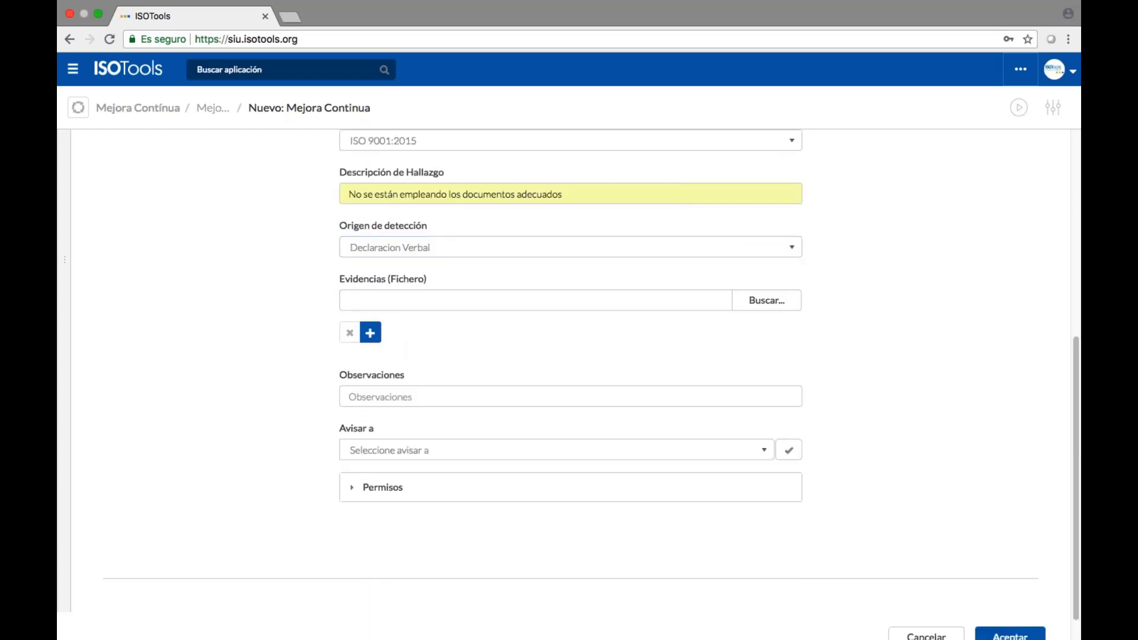
pyautogui.write('jdlasdalsd')
pyautogui.press('Tab')
pyautogui.press('Return')
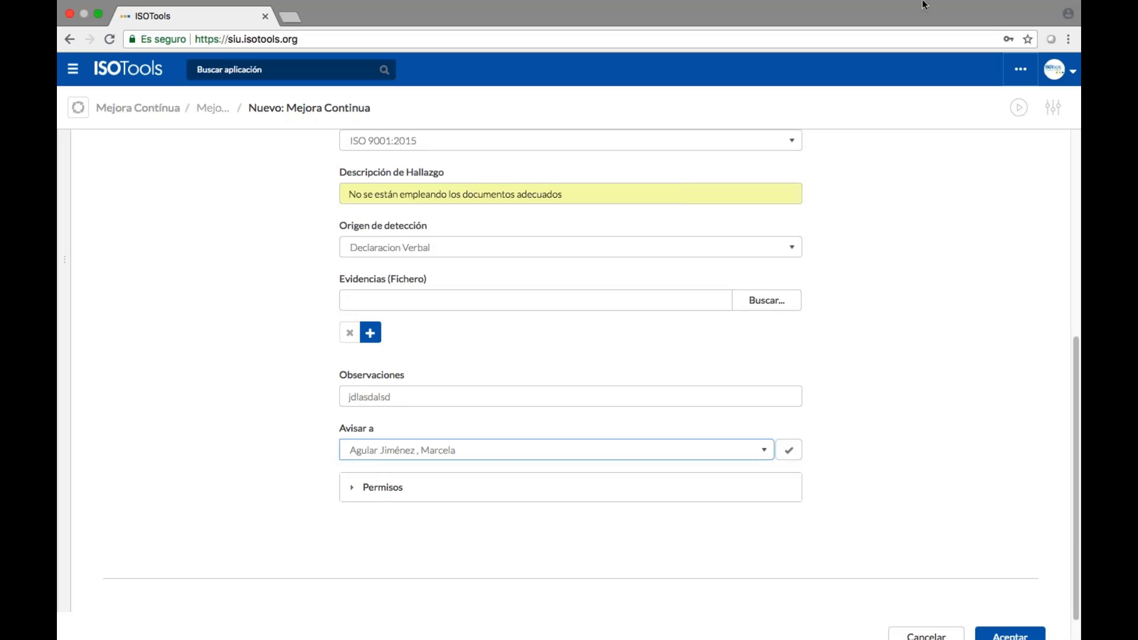
# In a new tab, go from soporte.isotools.org to helpdesk.isotools.org and open the Quejas y Reclamos form.
pyautogui.click(294, 18)
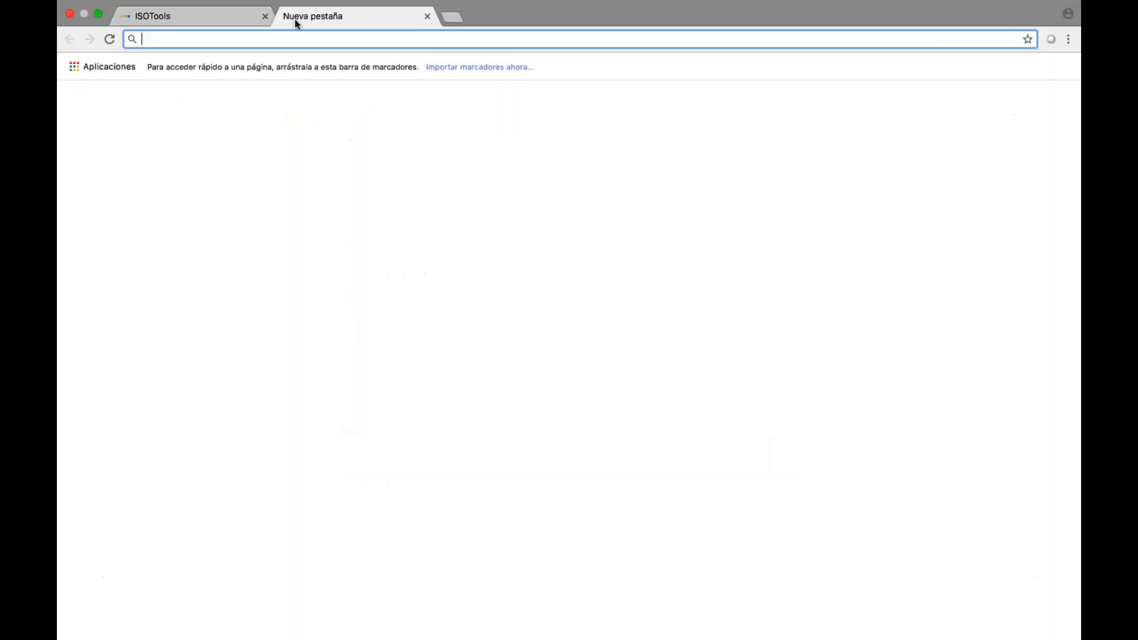
pyautogui.write('soporte.isotools.org')
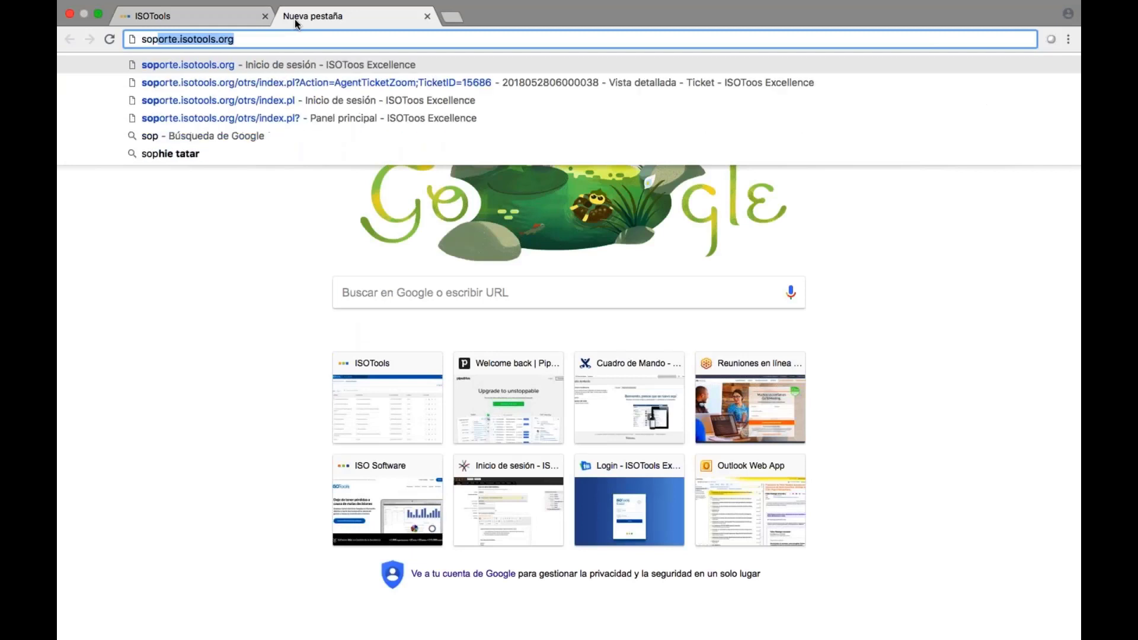
pyautogui.press('Return')
pyautogui.click(296, 39)
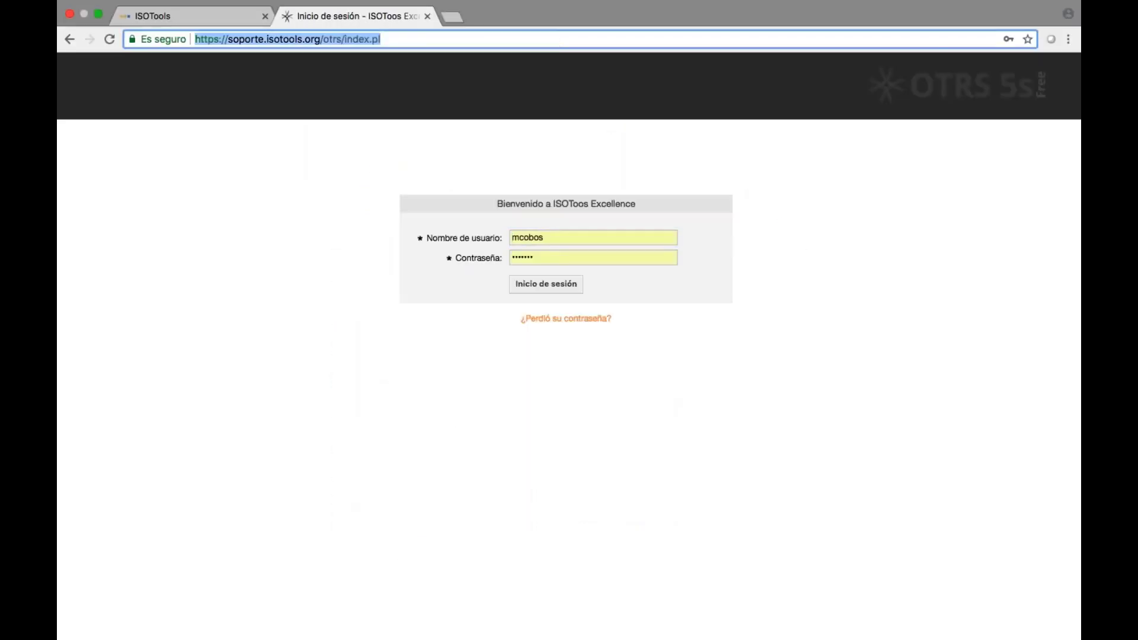
pyautogui.write('hel')
pyautogui.press('Return')
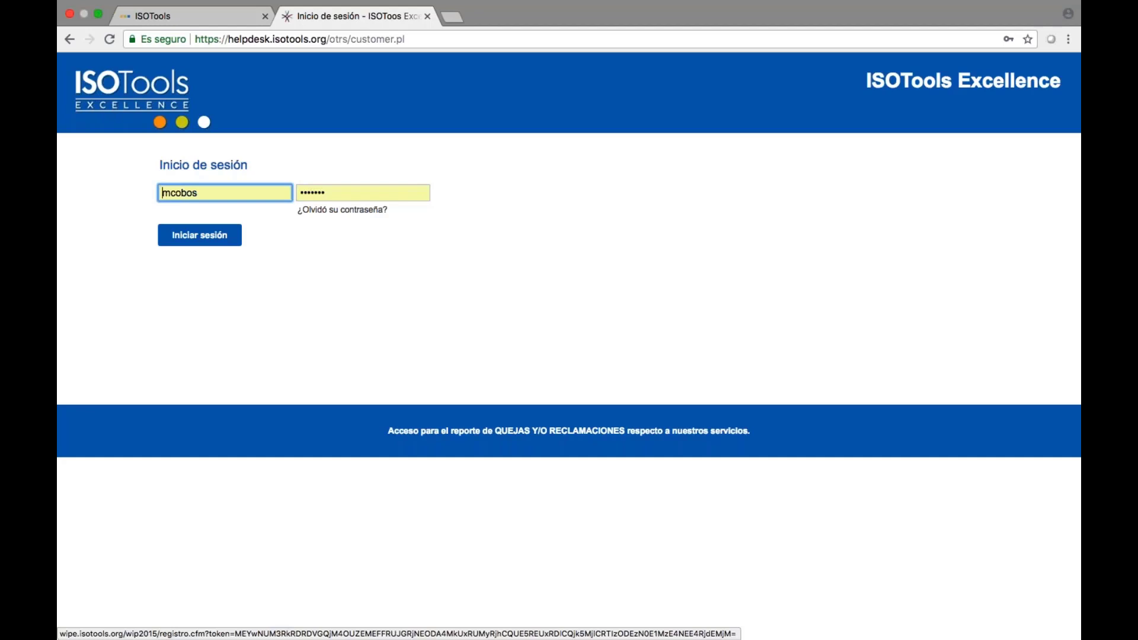
pyautogui.click(568, 431)
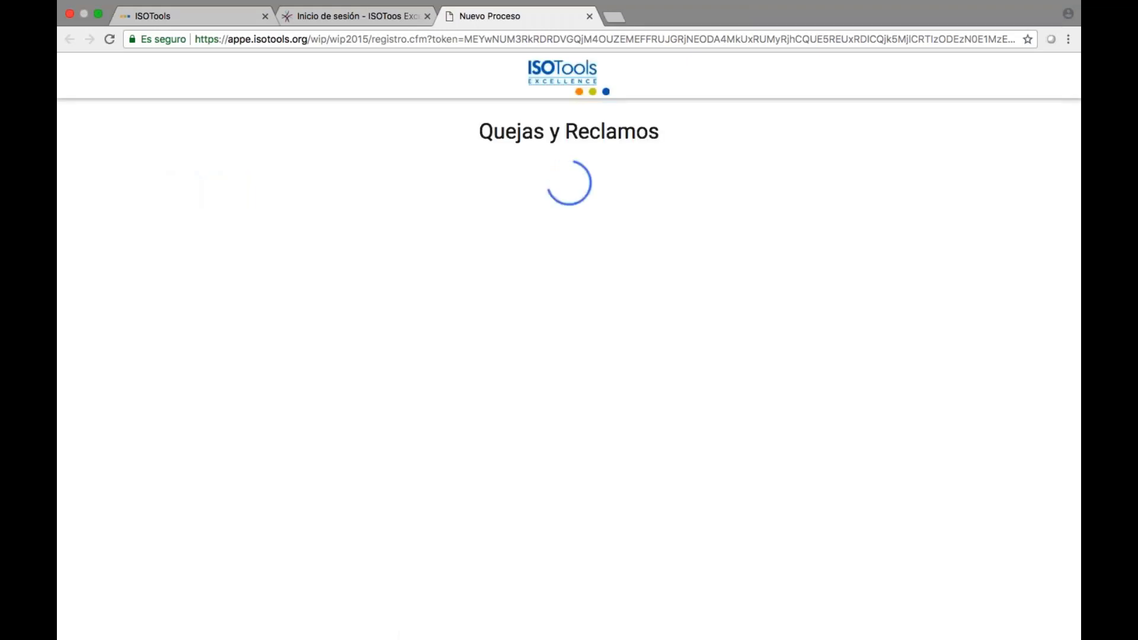
# Autofill the client's full name and phone from saved suggestions, then return to the ISOTools tab.
pyautogui.scroll(-2, 563, 356)
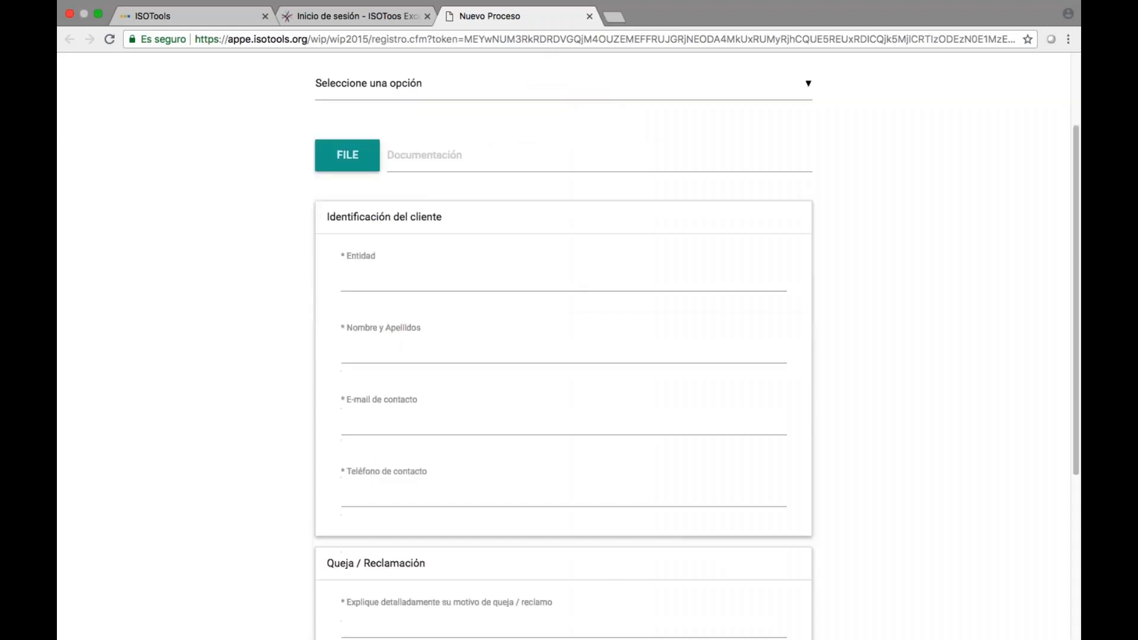
pyautogui.click(415, 347)
pyautogui.click(638, 369)
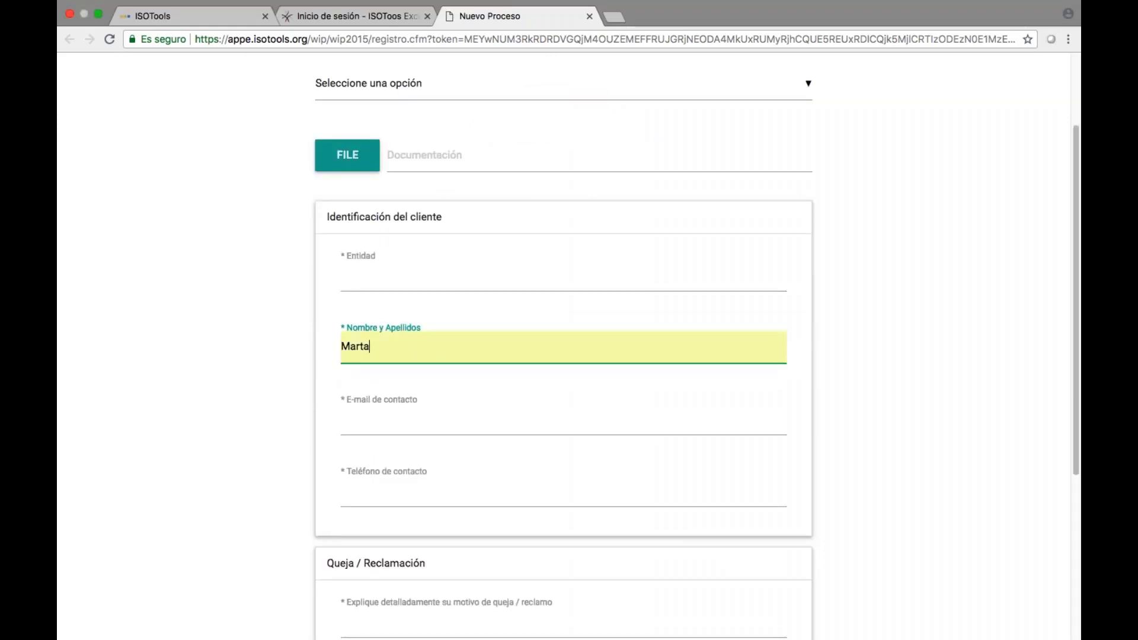
pyautogui.click(636, 425)
pyautogui.click(634, 491)
pyautogui.click(628, 516)
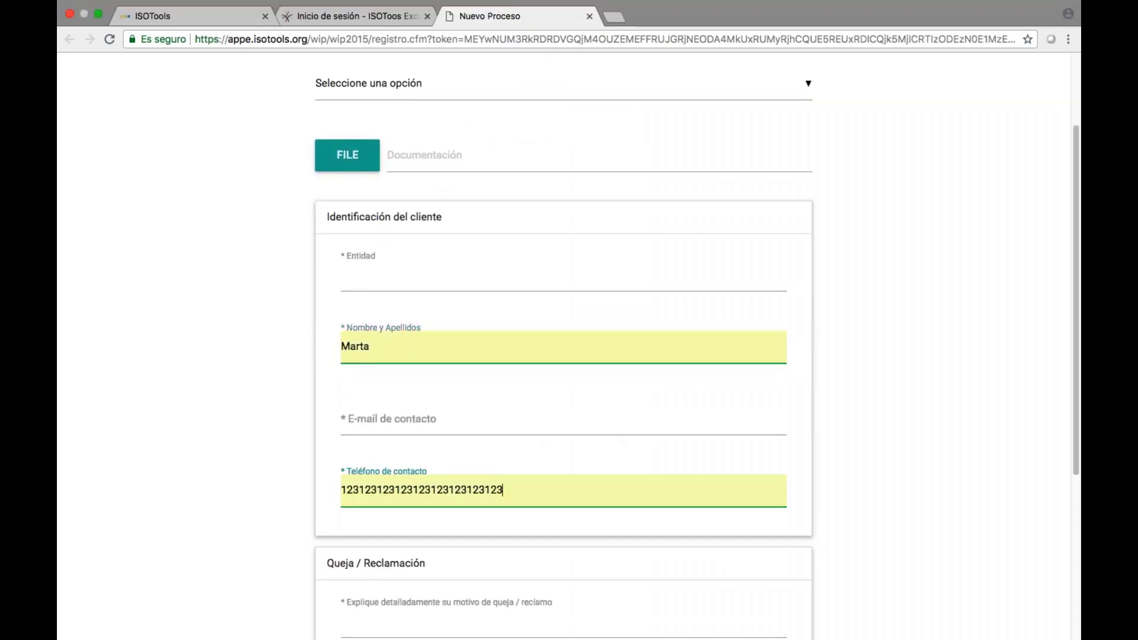
pyautogui.scroll(-3, 669, 384)
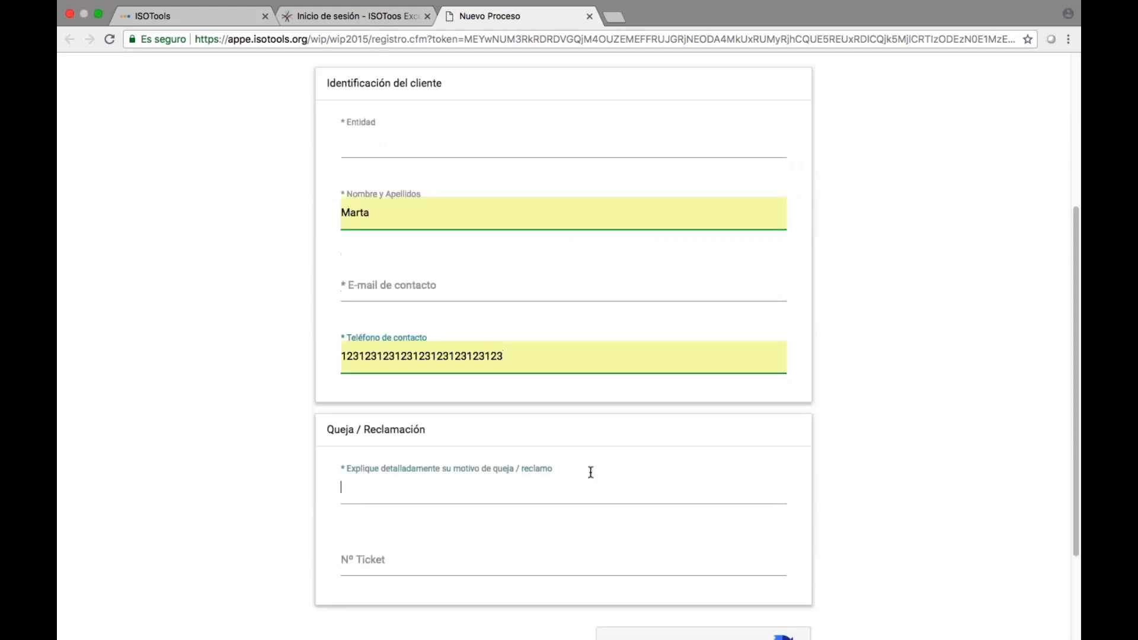
pyautogui.click(591, 472)
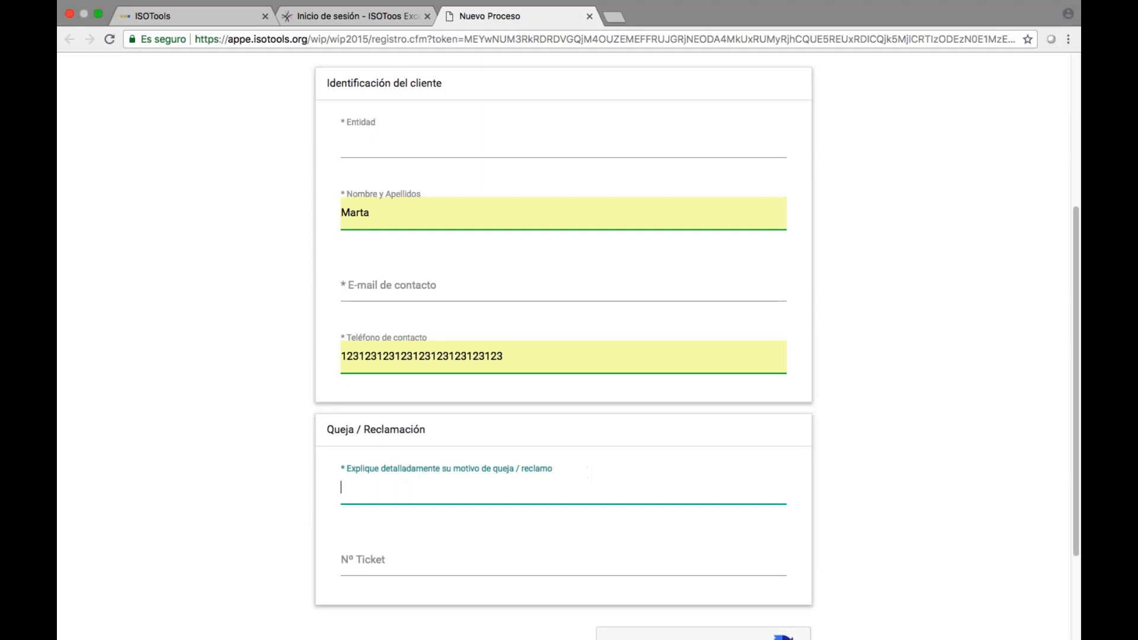
pyautogui.click(180, 17)
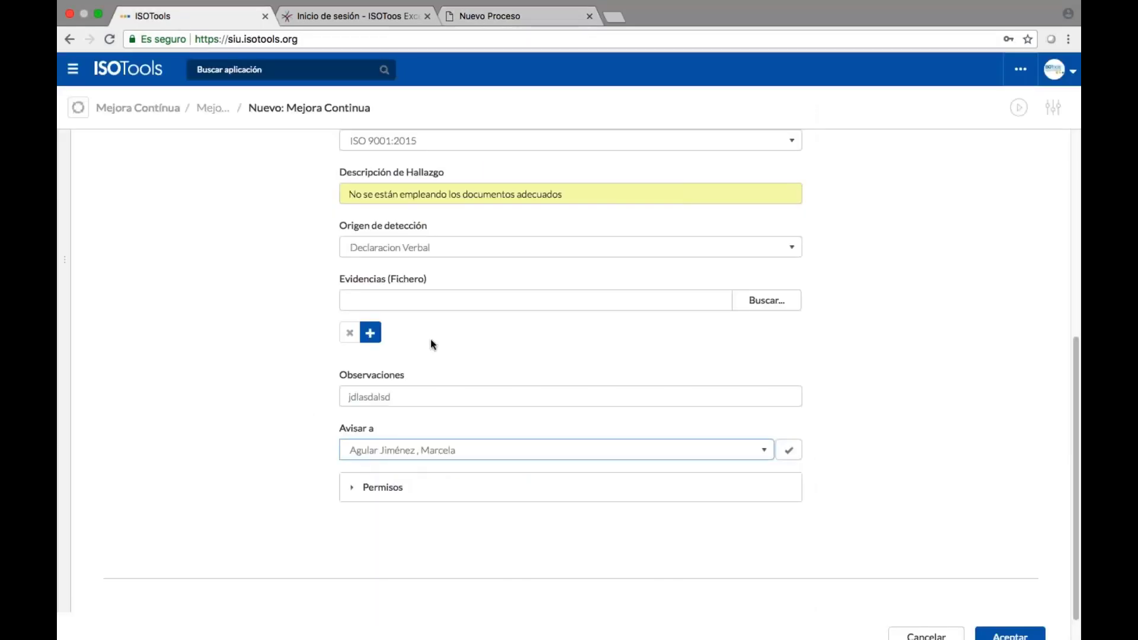
# Set the finding's process to Administración y Finanzas and management system to ISO 14001:2015.
pyautogui.scroll(8, 425, 394)
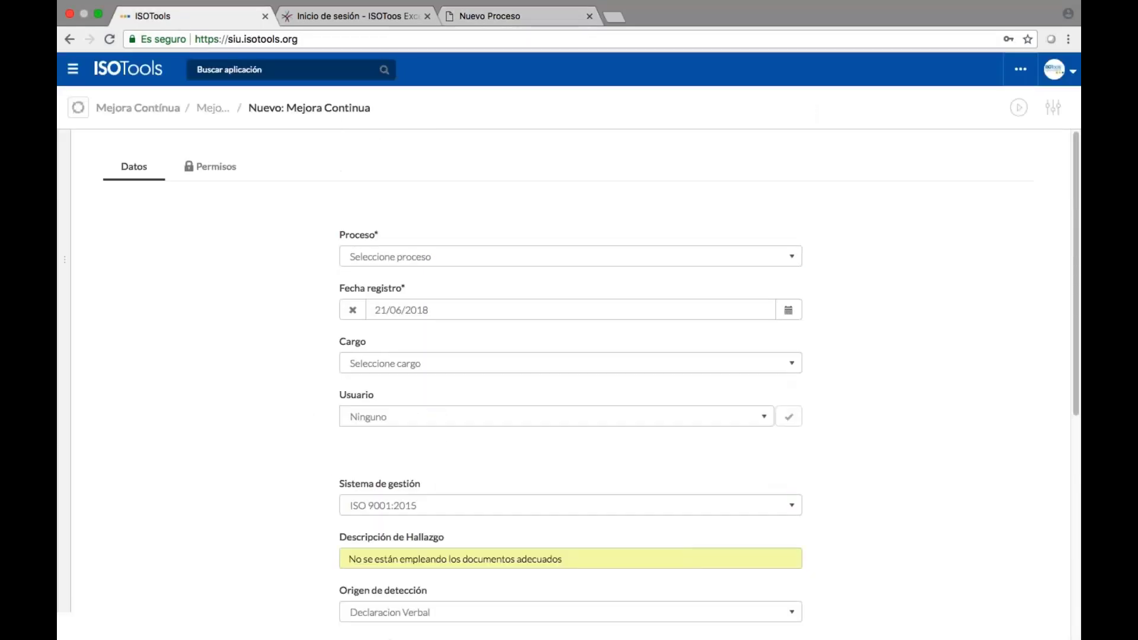
pyautogui.scroll(-1, 569, 356)
pyautogui.click(450, 229)
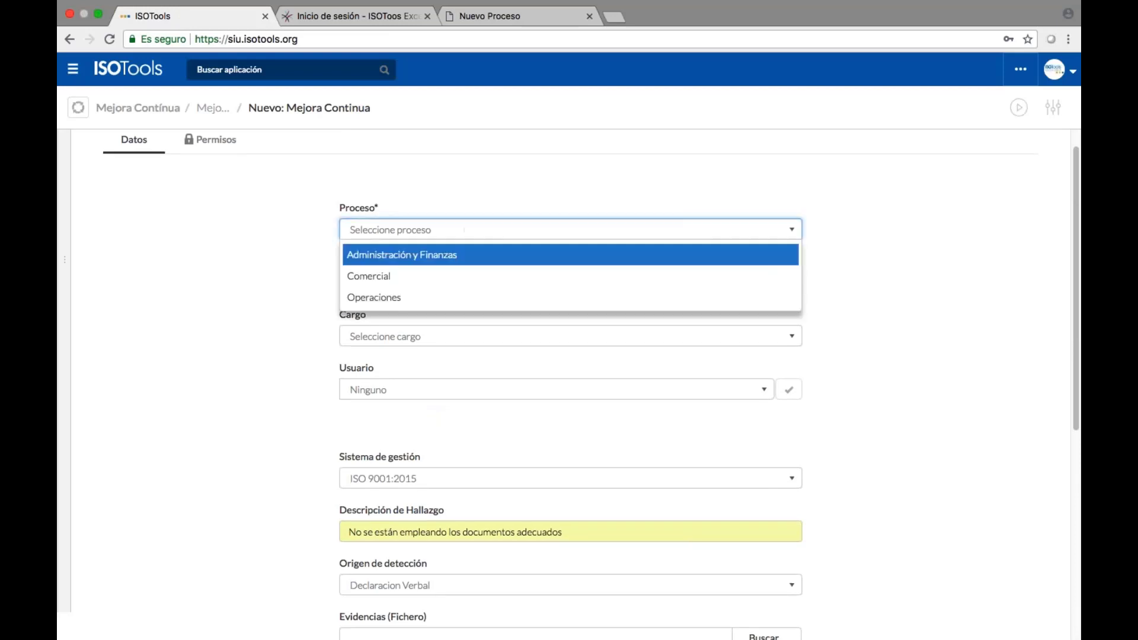
pyautogui.click(450, 258)
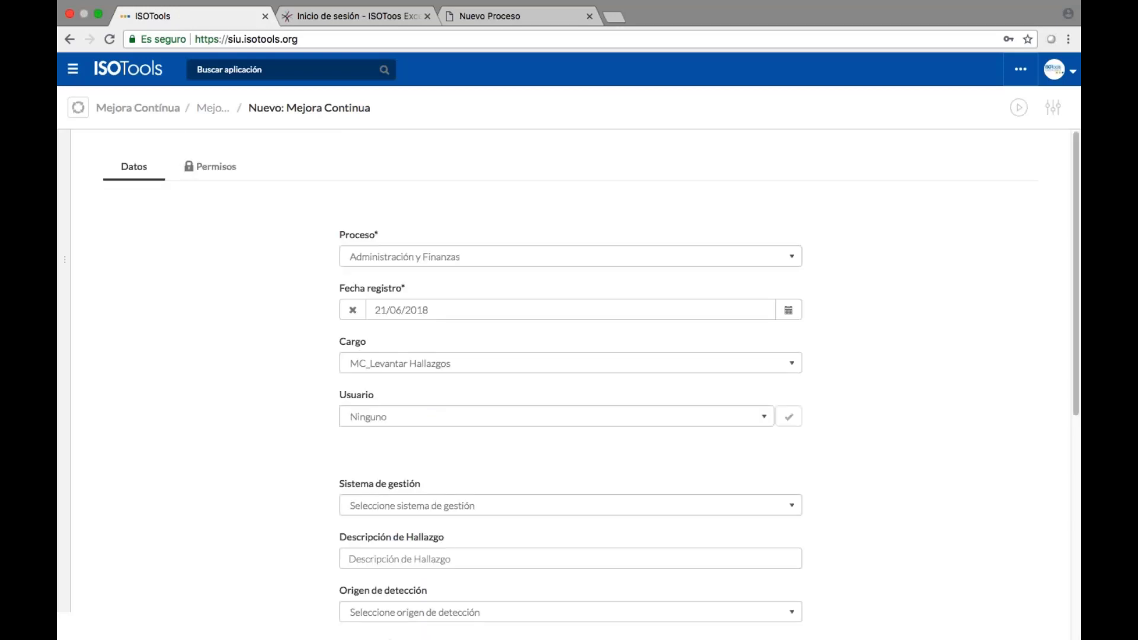
pyautogui.scroll(-3, 472, 389)
pyautogui.click(471, 389)
pyautogui.click(465, 425)
# Autofill the inadequate-documents description and observations, set origin Auditoría Interna, and save the finding.
pyautogui.scroll(-3, 455, 392)
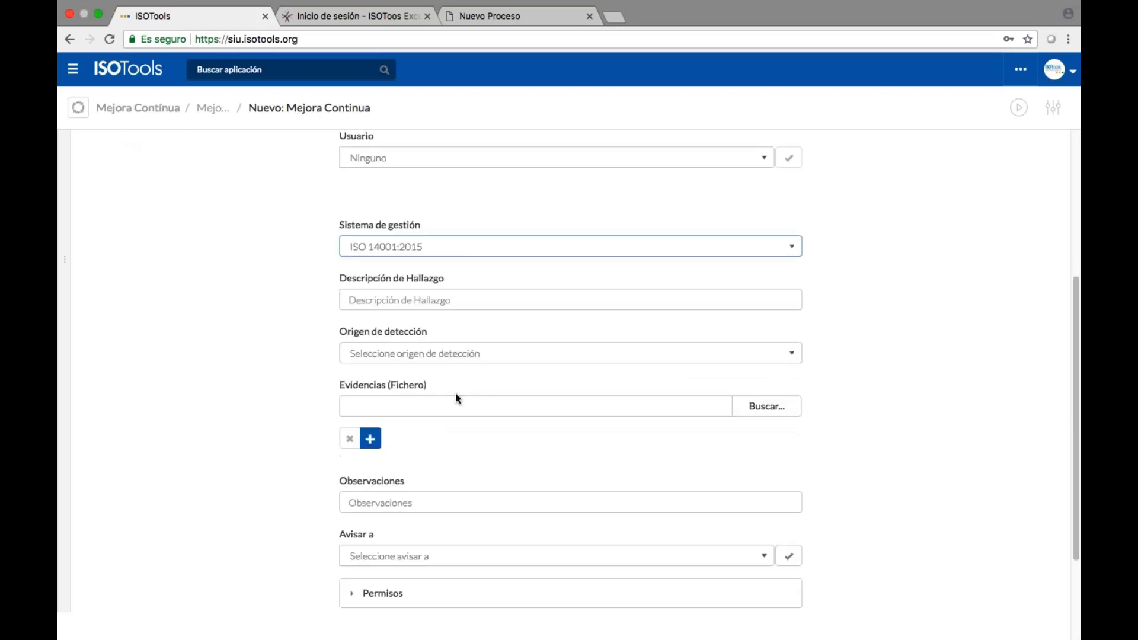
pyautogui.click(455, 299)
pyautogui.click(427, 356)
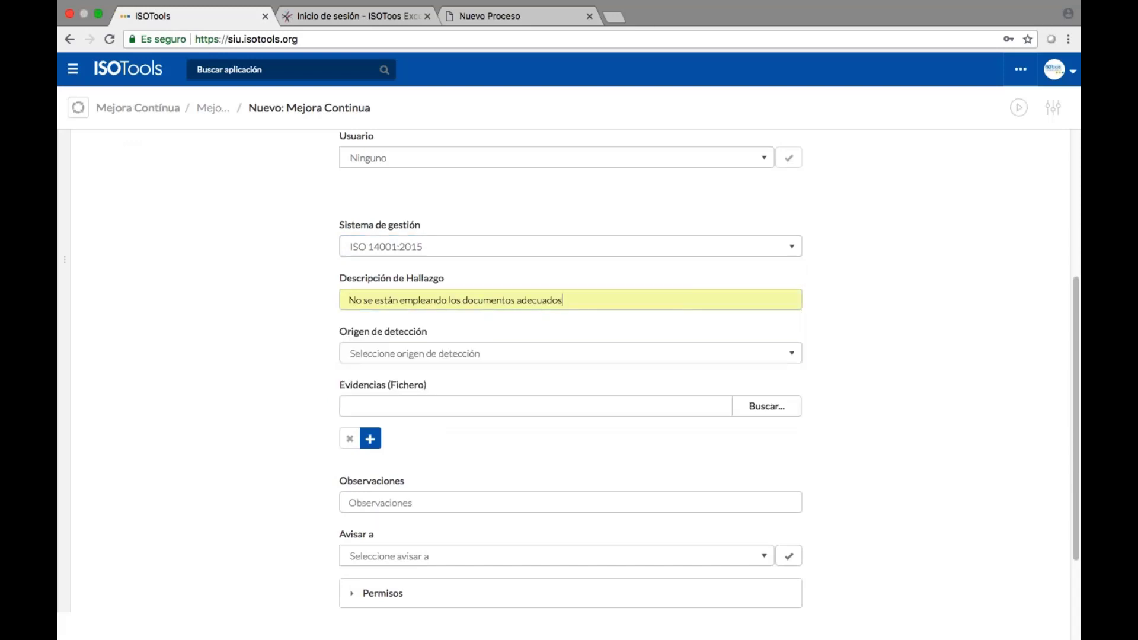
pyautogui.click(447, 353)
pyautogui.click(448, 395)
pyautogui.scroll(-2, 447, 384)
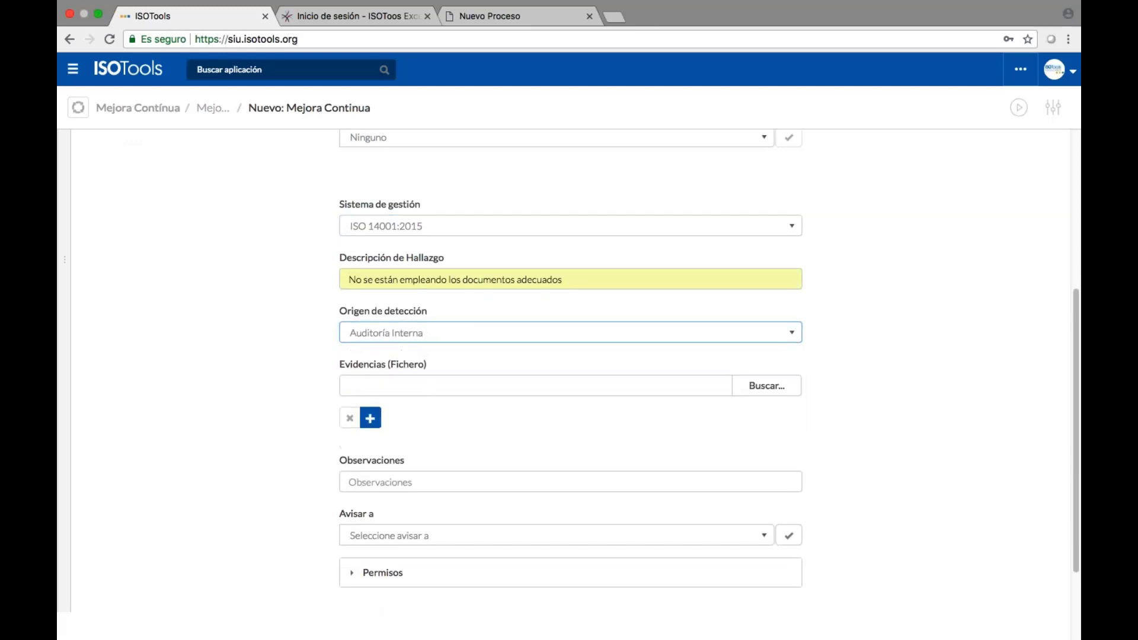
pyautogui.scroll(-4, 447, 384)
pyautogui.click(450, 364)
pyautogui.click(415, 385)
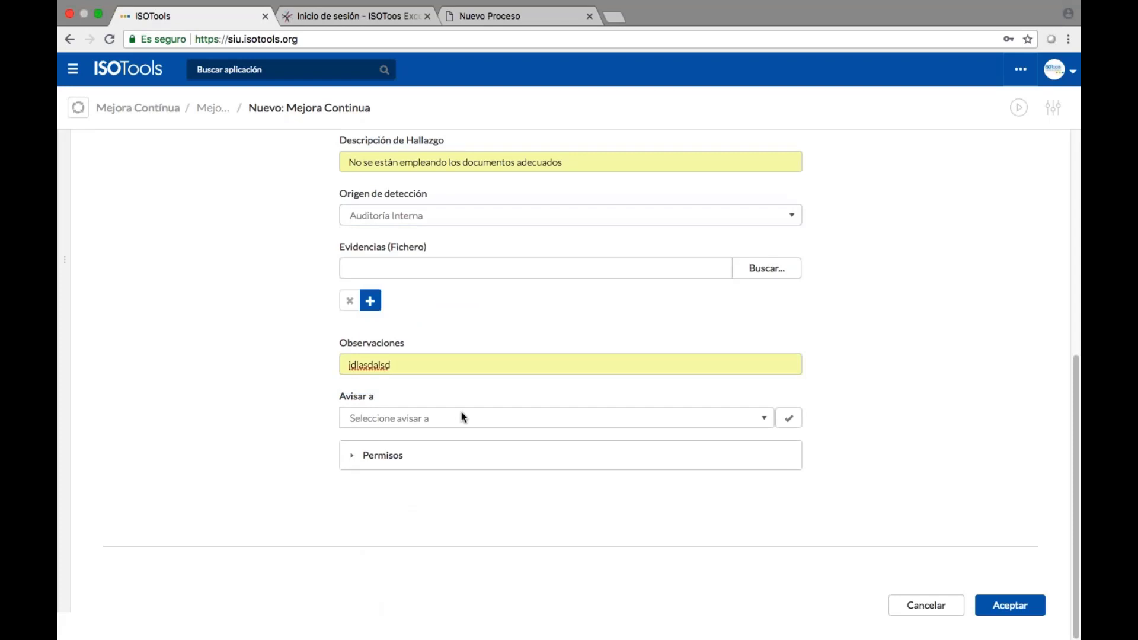
pyautogui.click(996, 602)
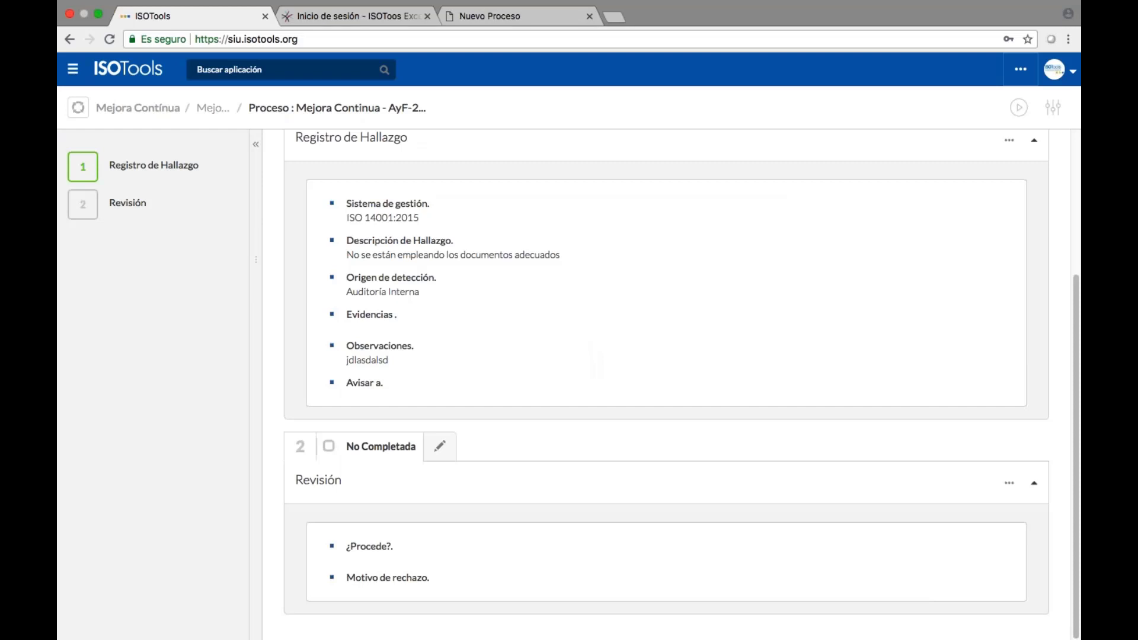
# Check the info card of step 2 Revisión, still No Completada, on the saved process record.
pyautogui.moveTo(127, 202)
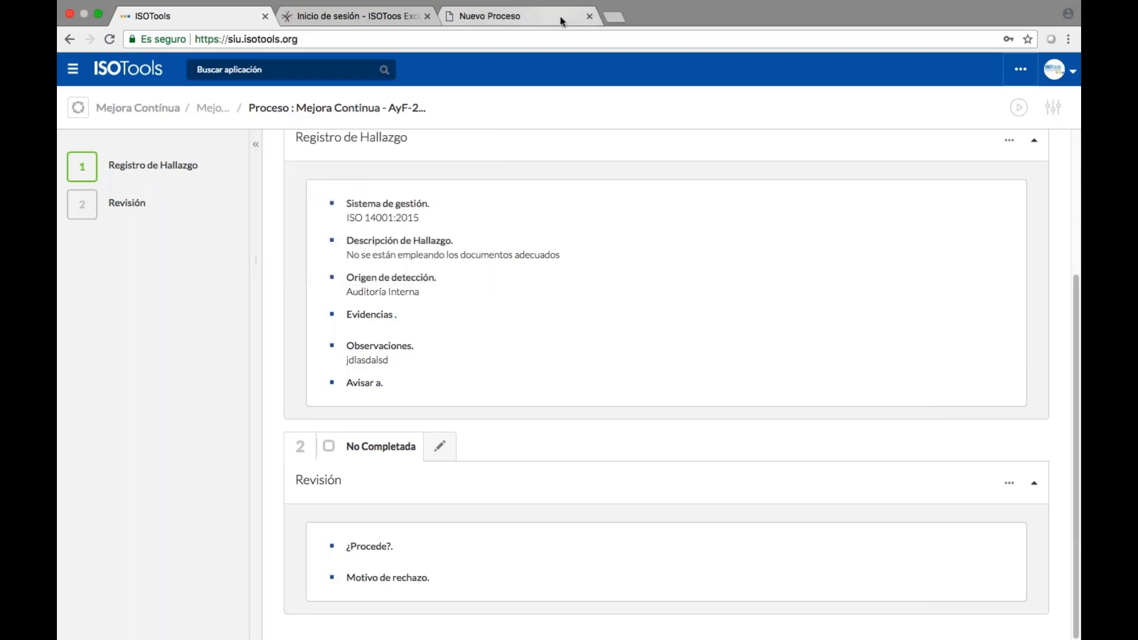
# Load azulk.com.co in a new tab and open Peticiones, Quejas y Reclamos under Servicio al Cliente.
pyautogui.click(614, 16)
pyautogui.write('azulk')
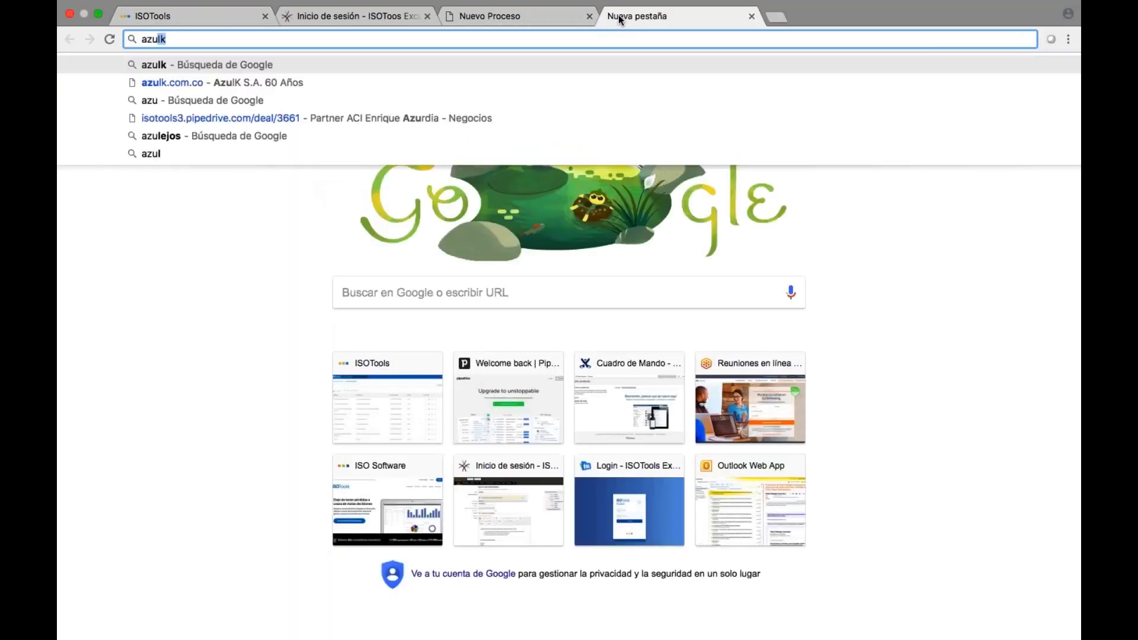
pyautogui.press('Down')
pyautogui.press('Return')
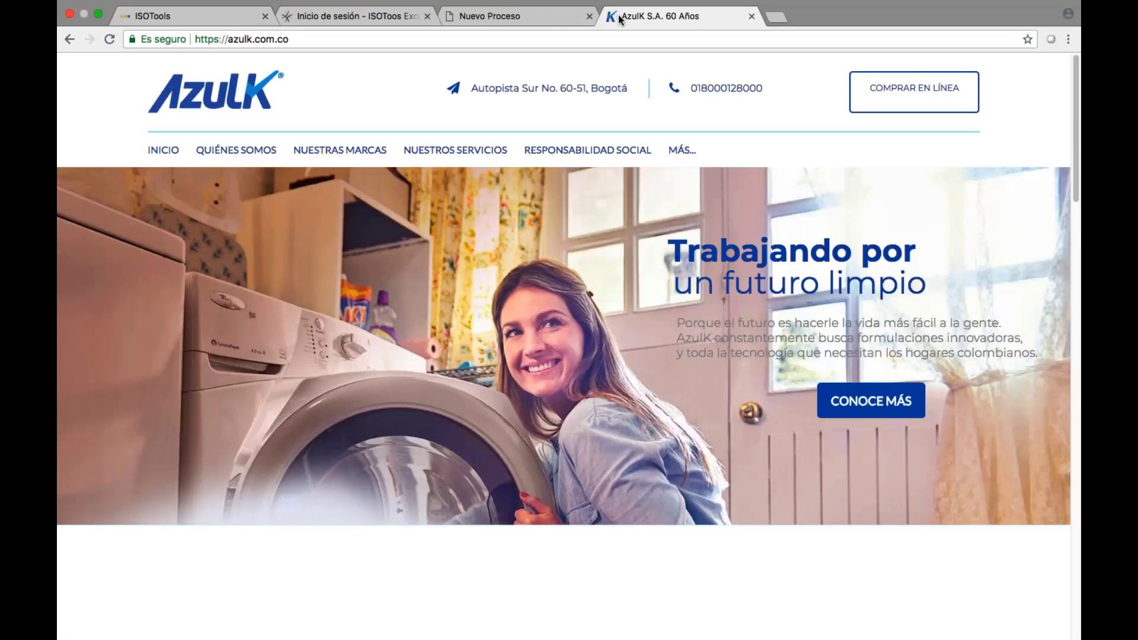
pyautogui.moveTo(681, 150)
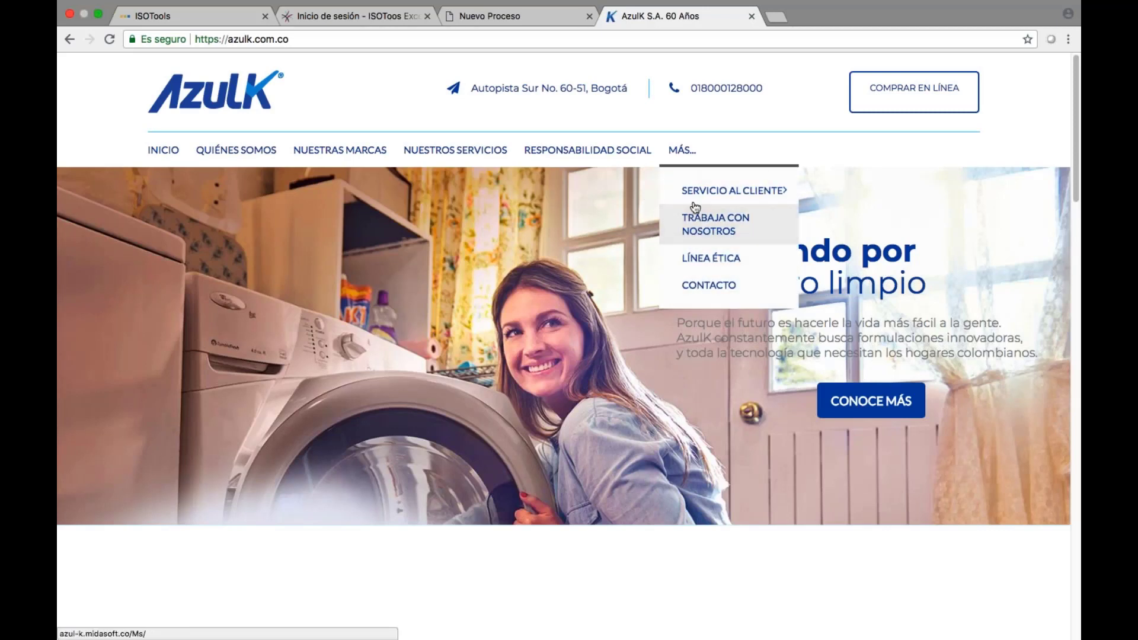
pyautogui.moveTo(699, 191)
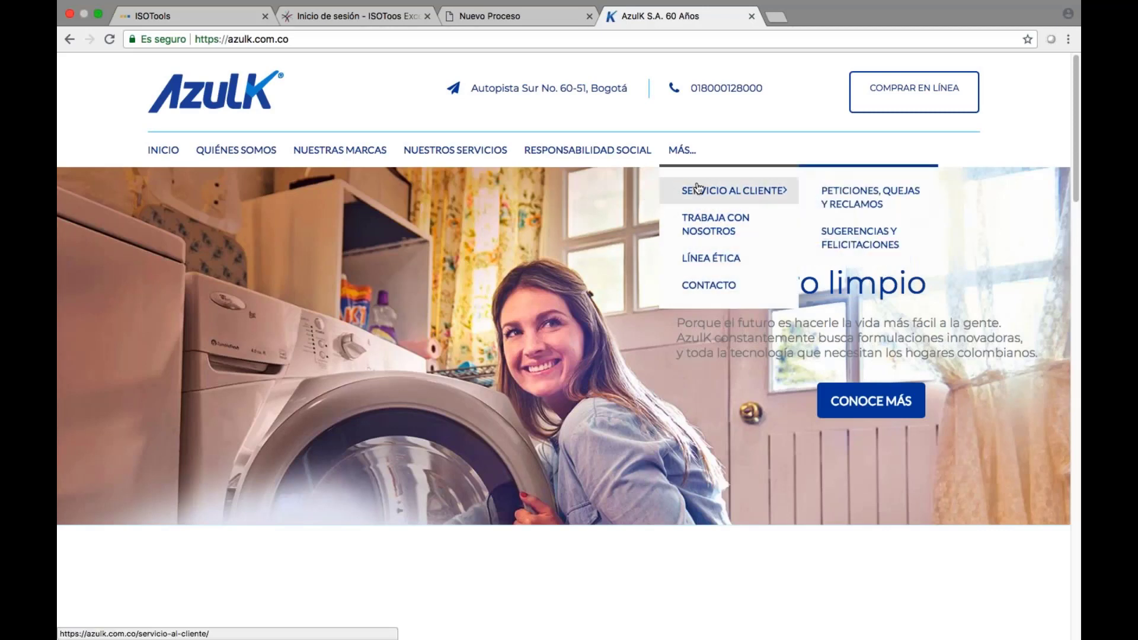
pyautogui.click(848, 198)
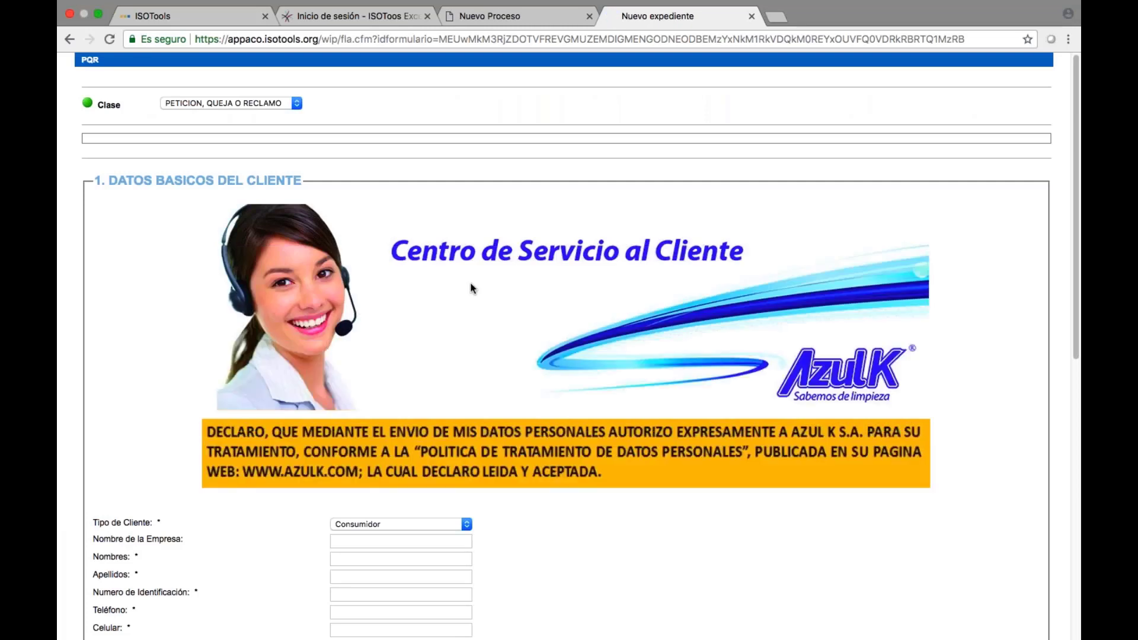
# Fill in the case as a Producto complaint: Desempeño, LAVALOZA CREMA - AK, sample Sí.
pyautogui.scroll(-10, 470, 284)
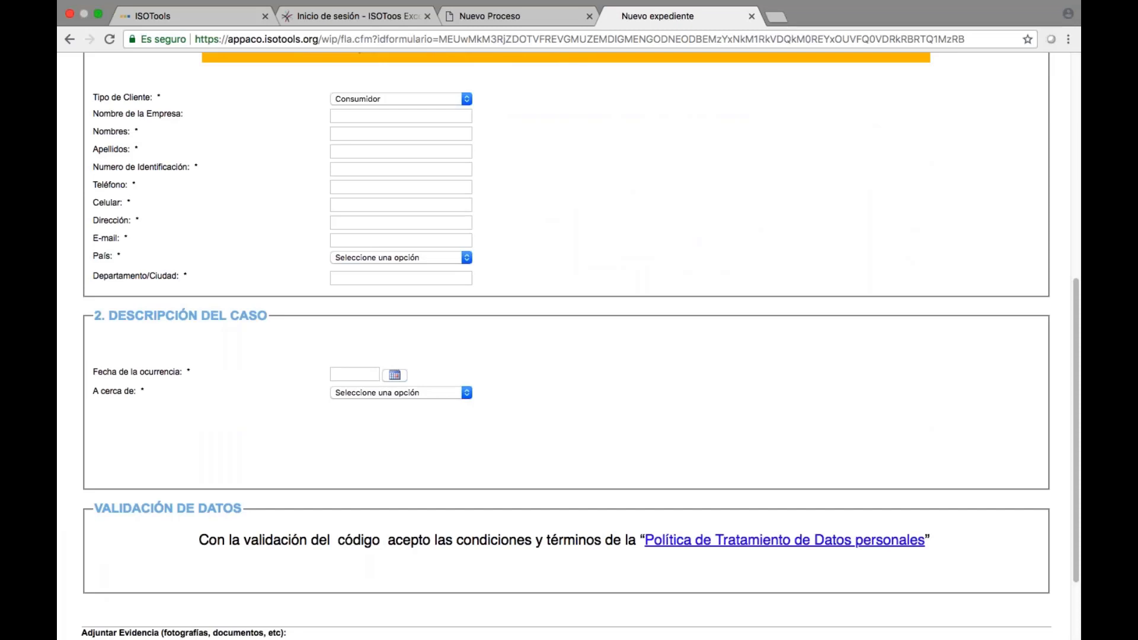
pyautogui.scroll(-1, 388, 205)
pyautogui.scroll(4, 388, 205)
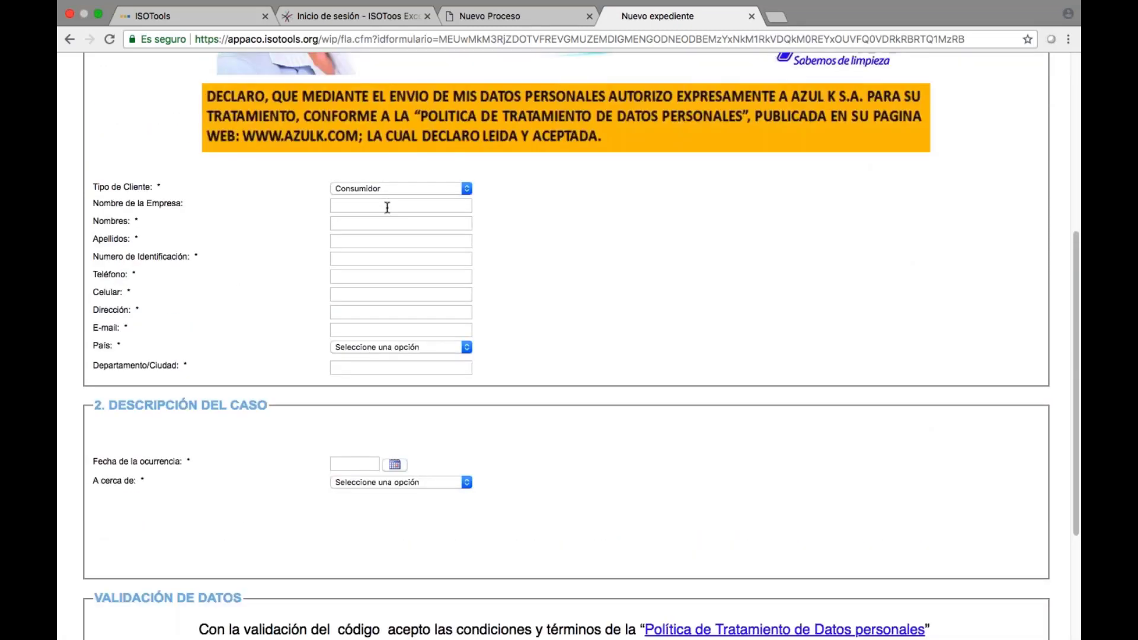
pyautogui.scroll(-3, 387, 208)
pyautogui.click(385, 381)
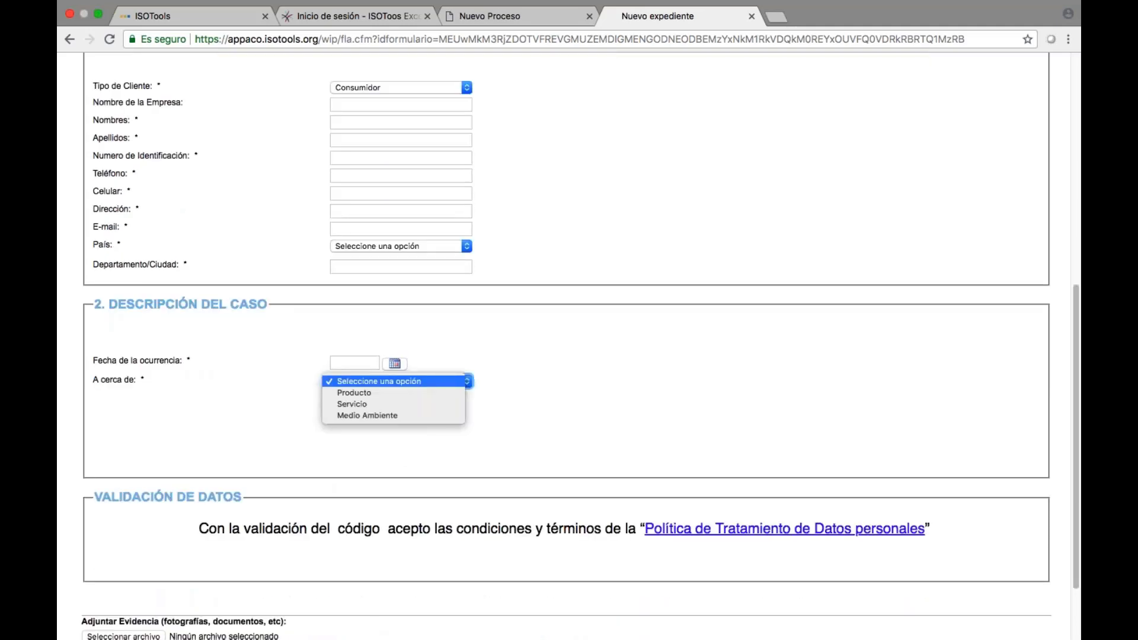
pyautogui.click(381, 392)
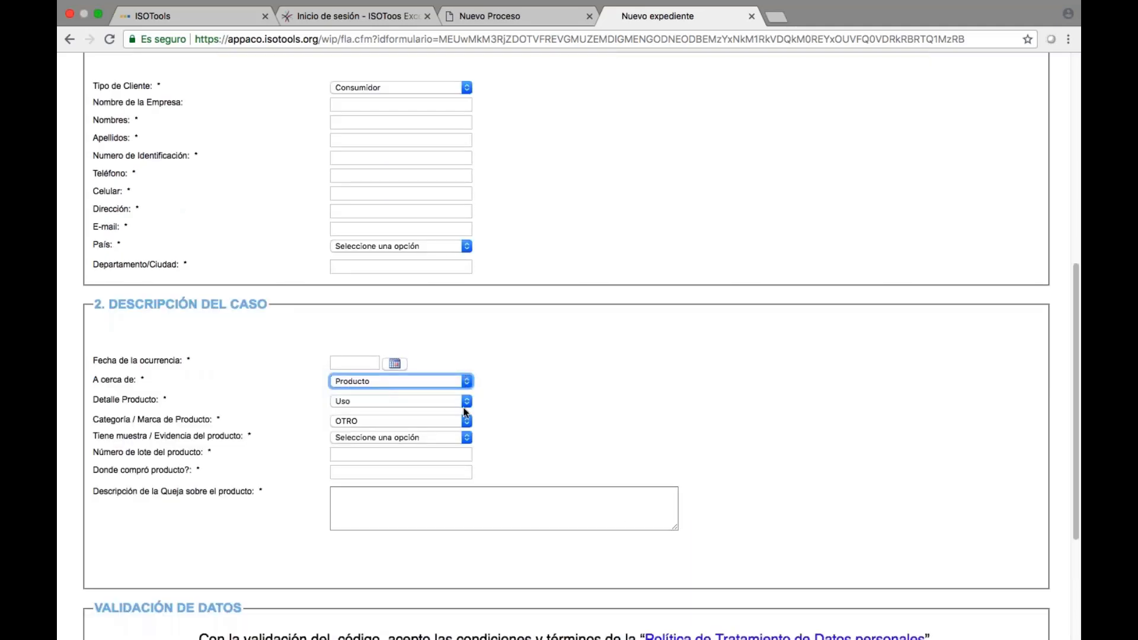
pyautogui.click(461, 403)
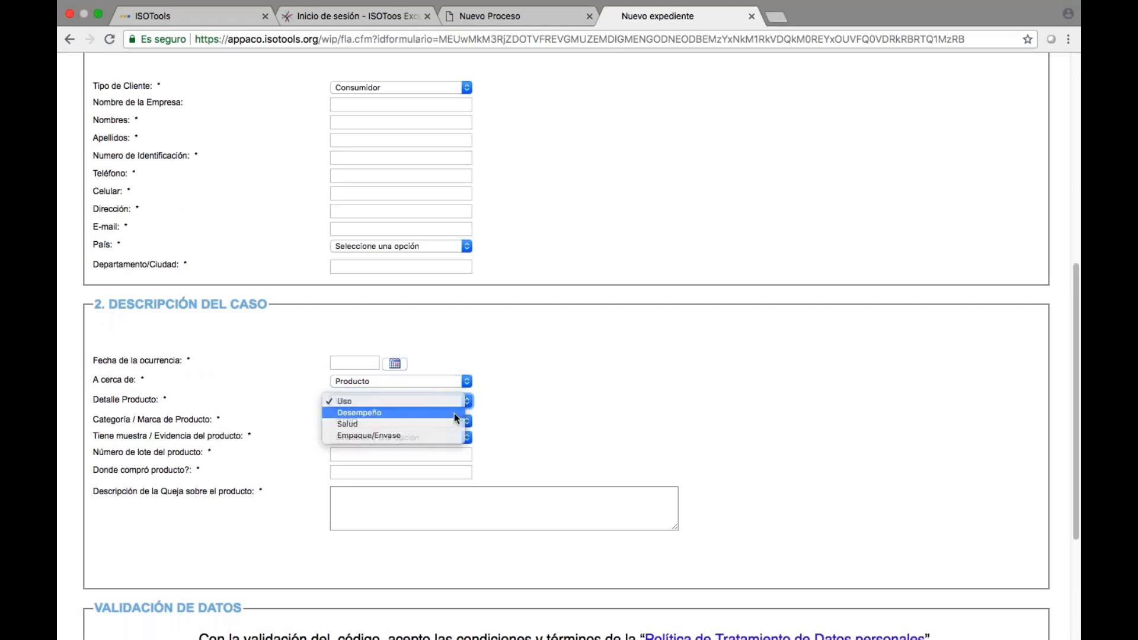
pyautogui.click(454, 414)
pyautogui.click(450, 420)
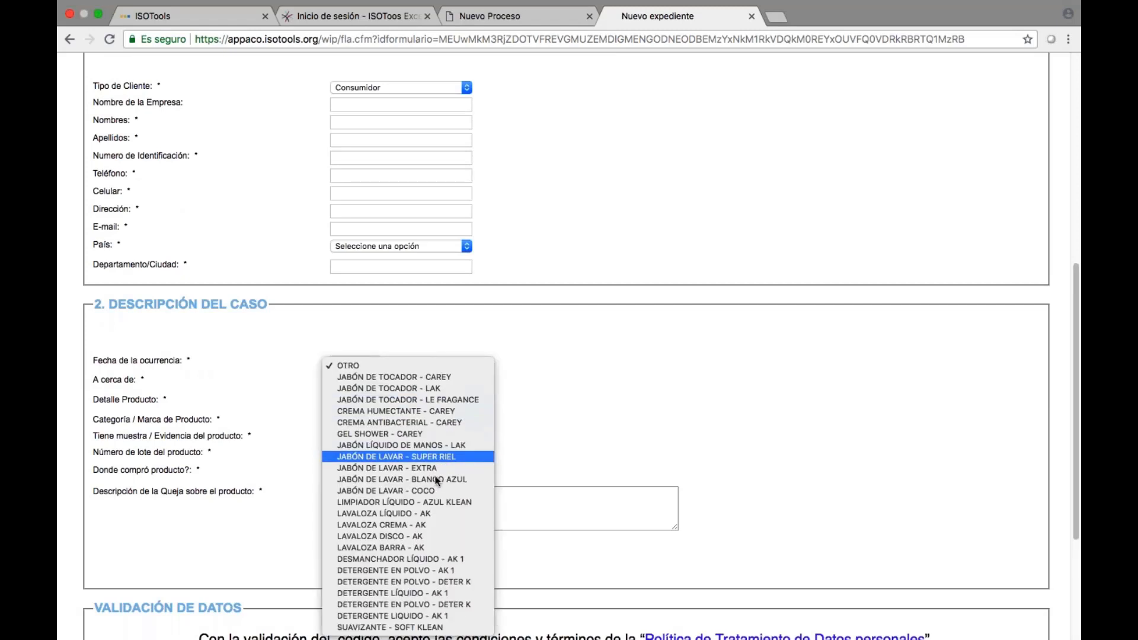
pyautogui.click(428, 525)
pyautogui.click(411, 436)
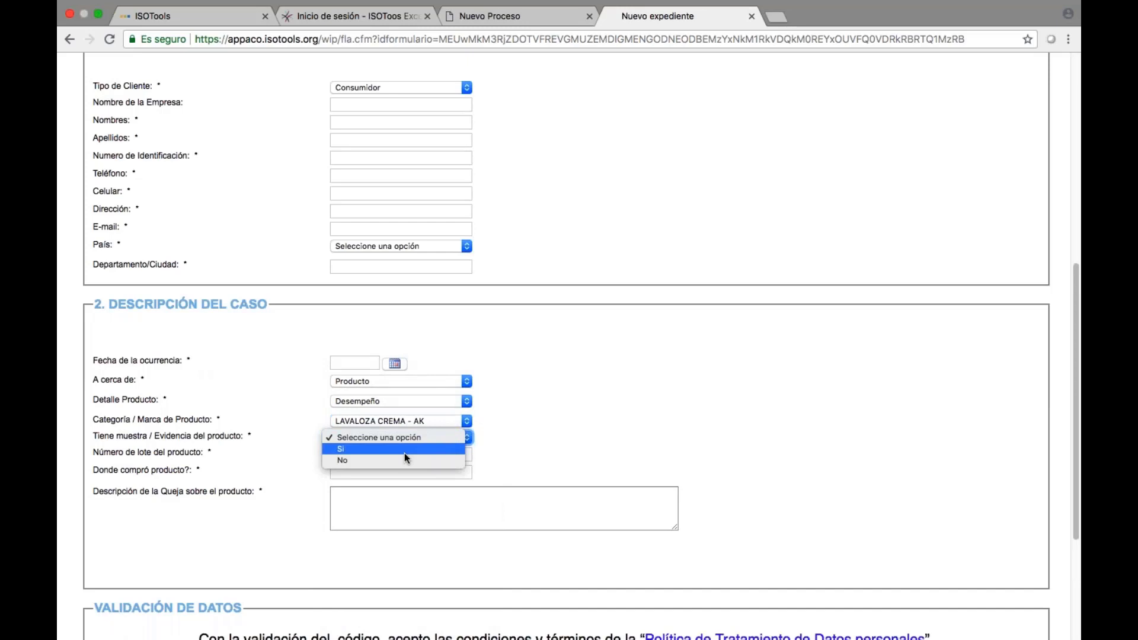
pyautogui.click(404, 450)
pyautogui.click(404, 454)
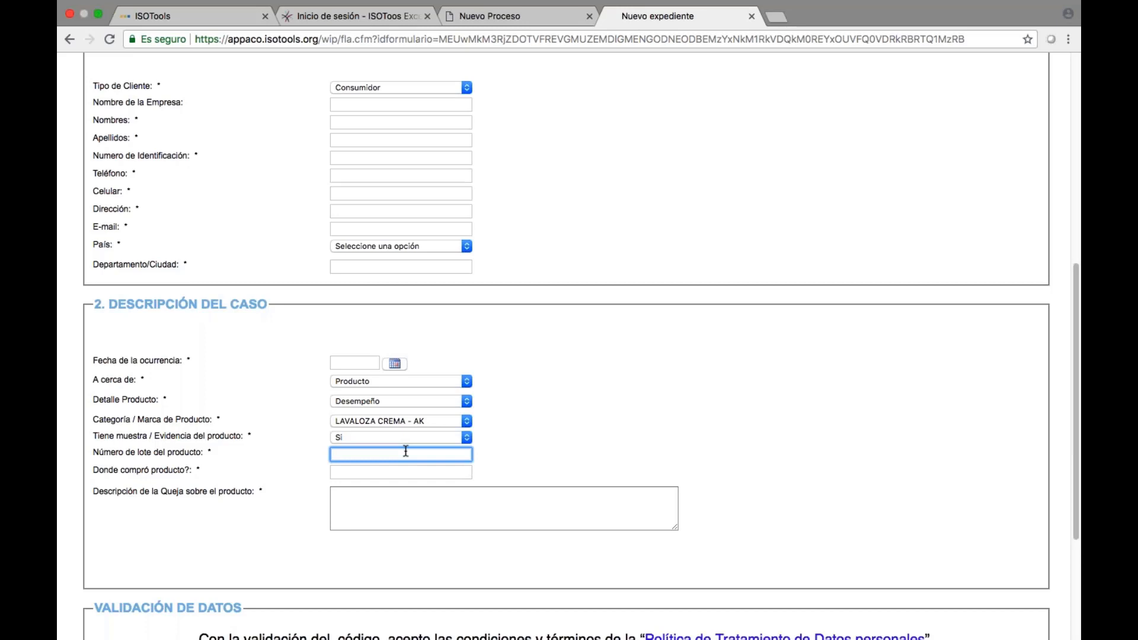
# Switch the case topic via Medio Ambiente to Servicio with Pedidos, then return to ISOTools.
pyautogui.click(399, 381)
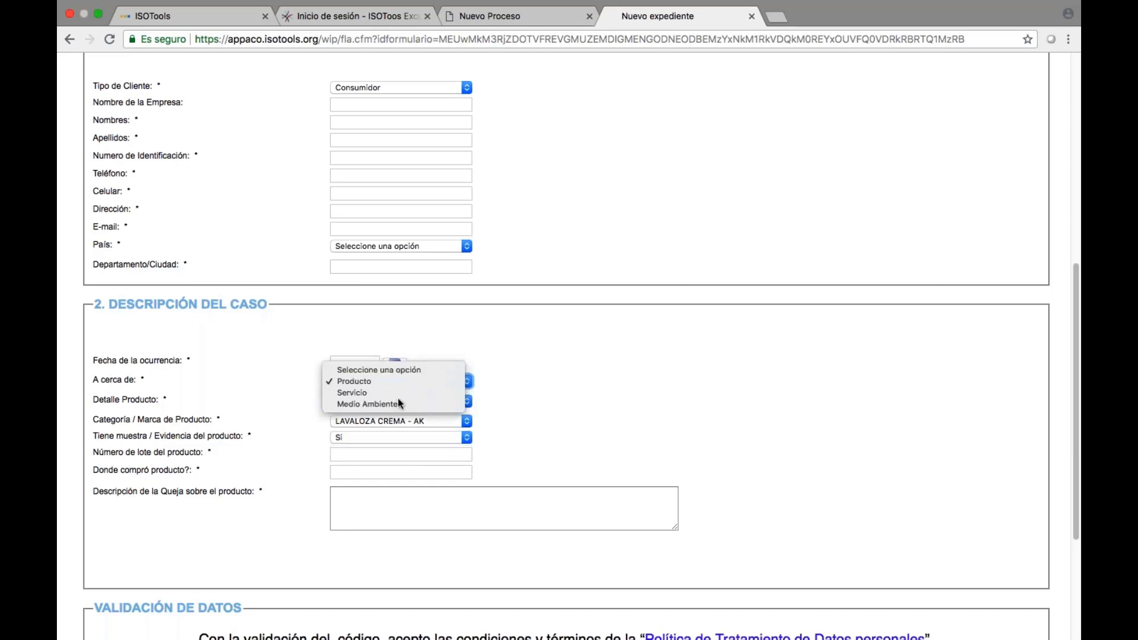
pyautogui.click(398, 404)
pyautogui.click(397, 381)
pyautogui.press('Escape')
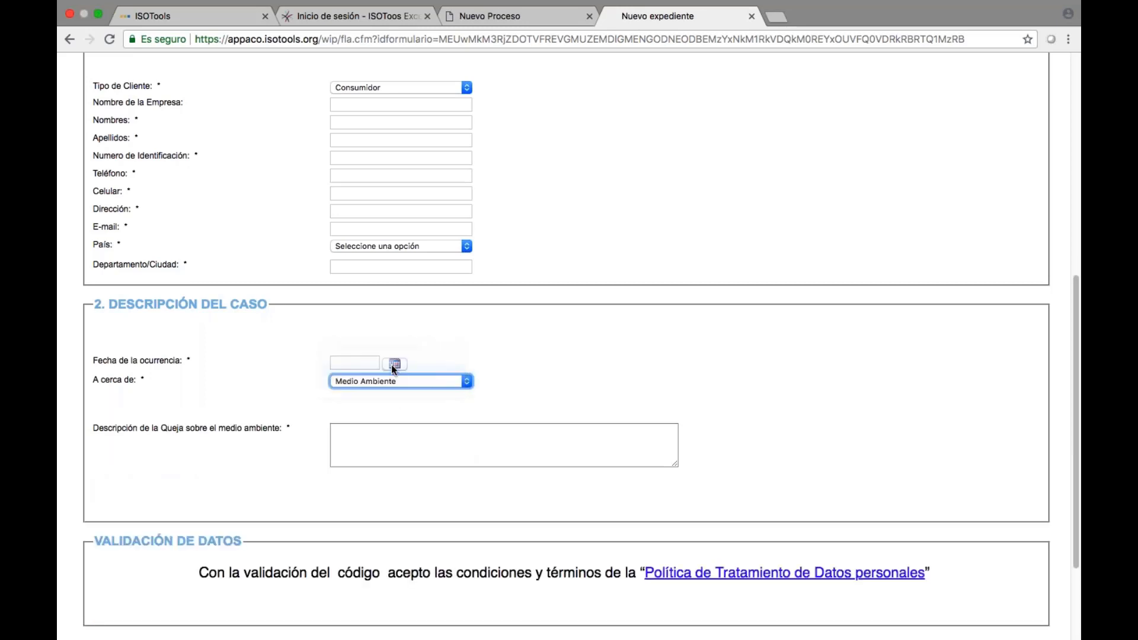
pyautogui.press('Up')
pyautogui.click(384, 398)
pyautogui.click(393, 409)
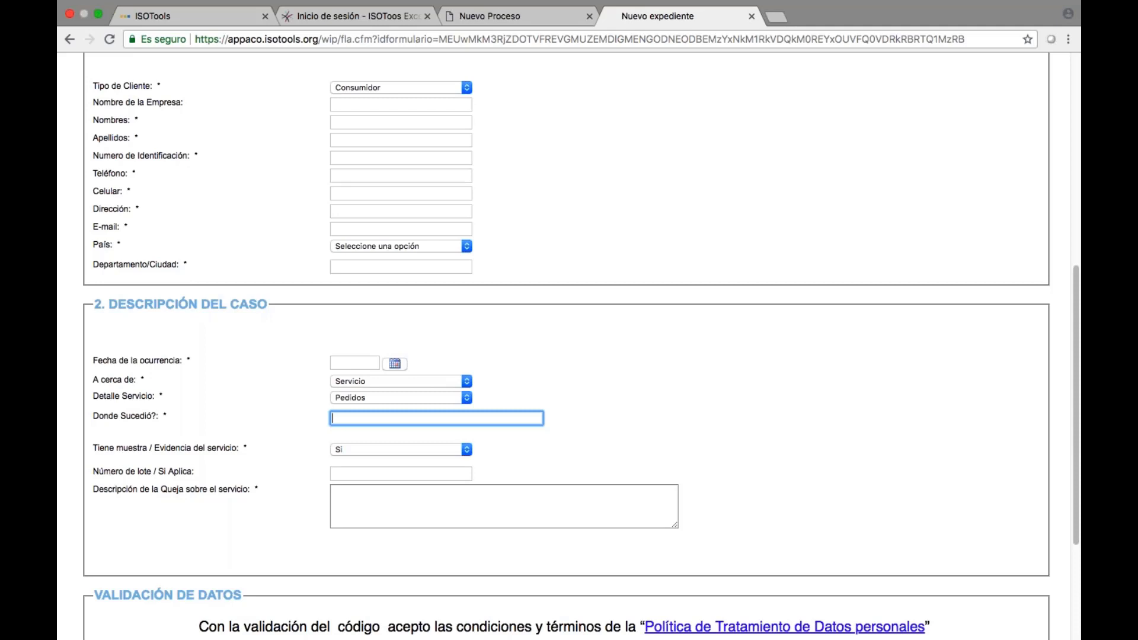
pyautogui.click(196, 18)
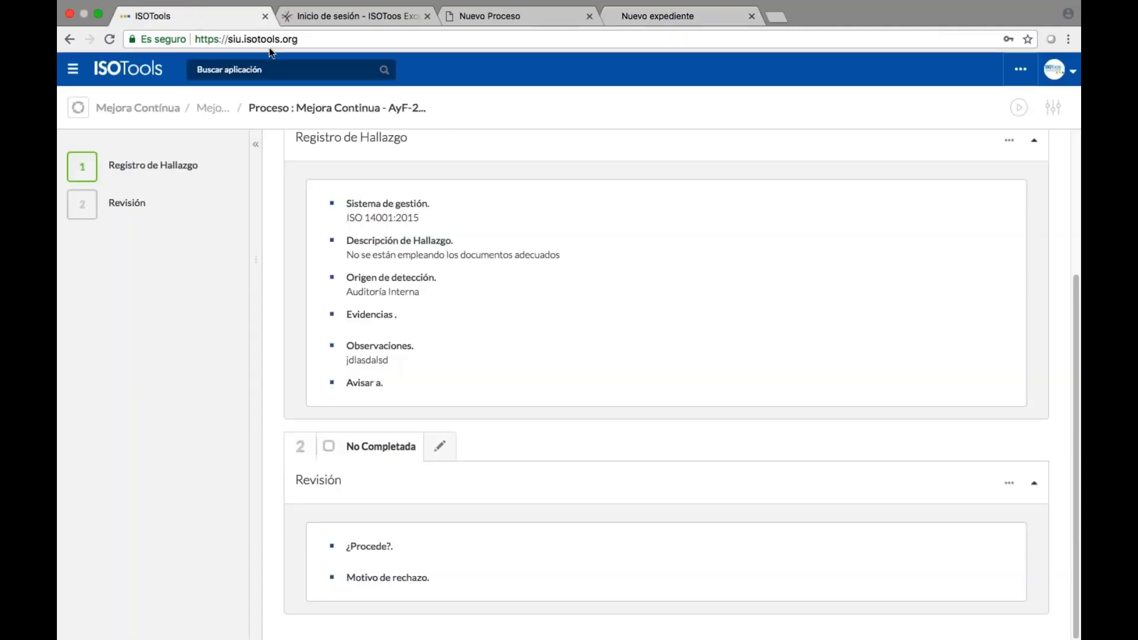
pyautogui.scroll(3, 541, 226)
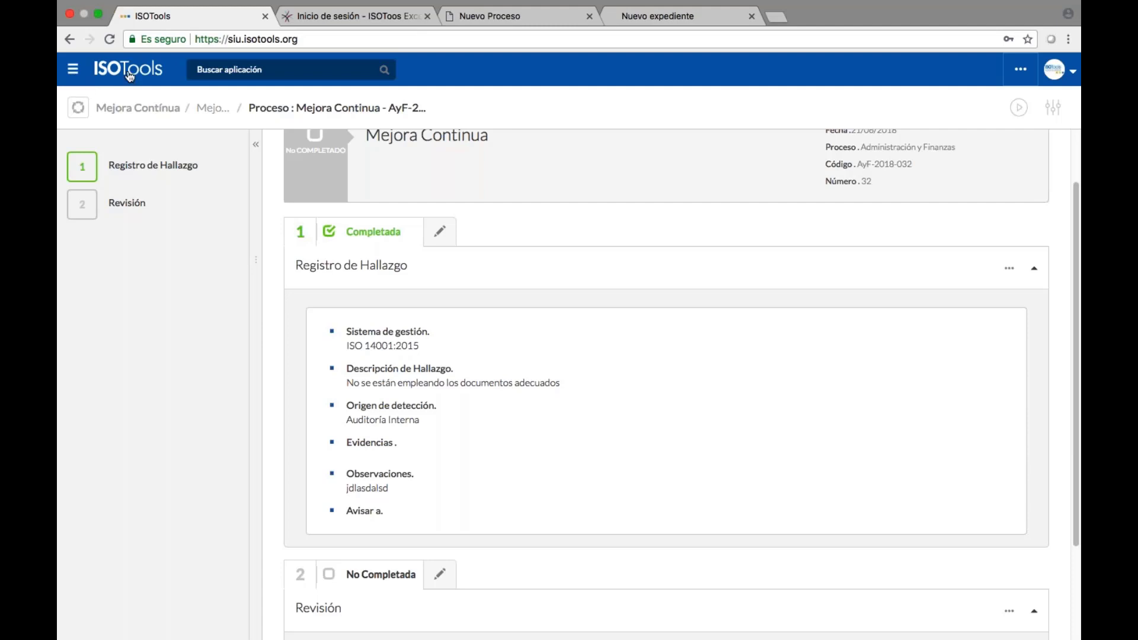
pyautogui.click(284, 70)
pyautogui.press('Escape')
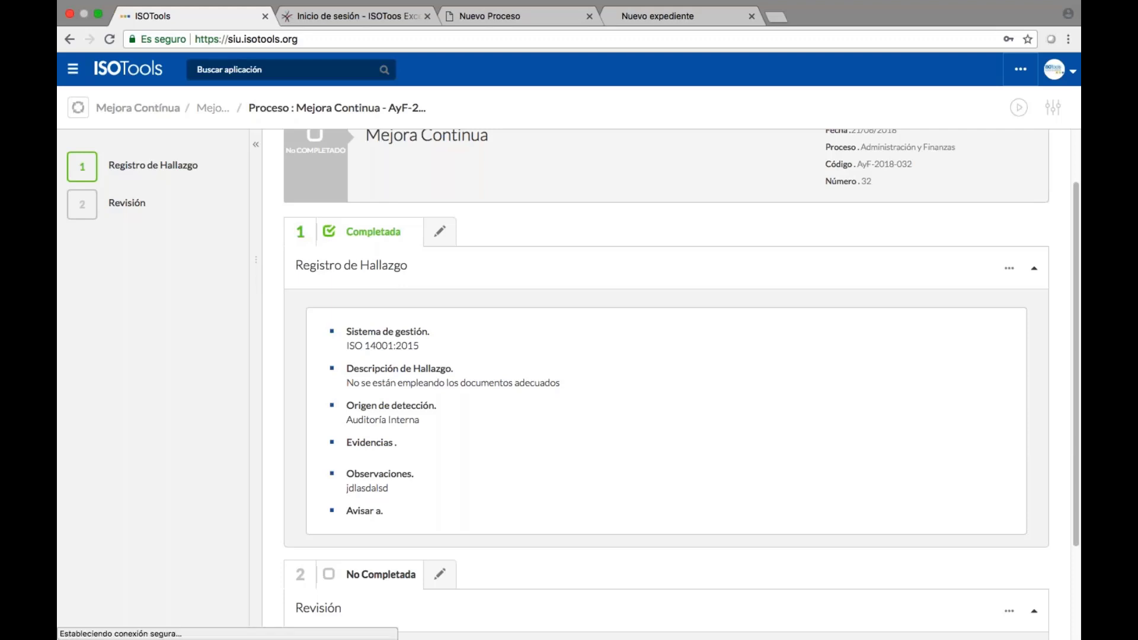
# Search 'repo' to open Gestión de Reports and edit the first report in the designer.
pyautogui.click(284, 69)
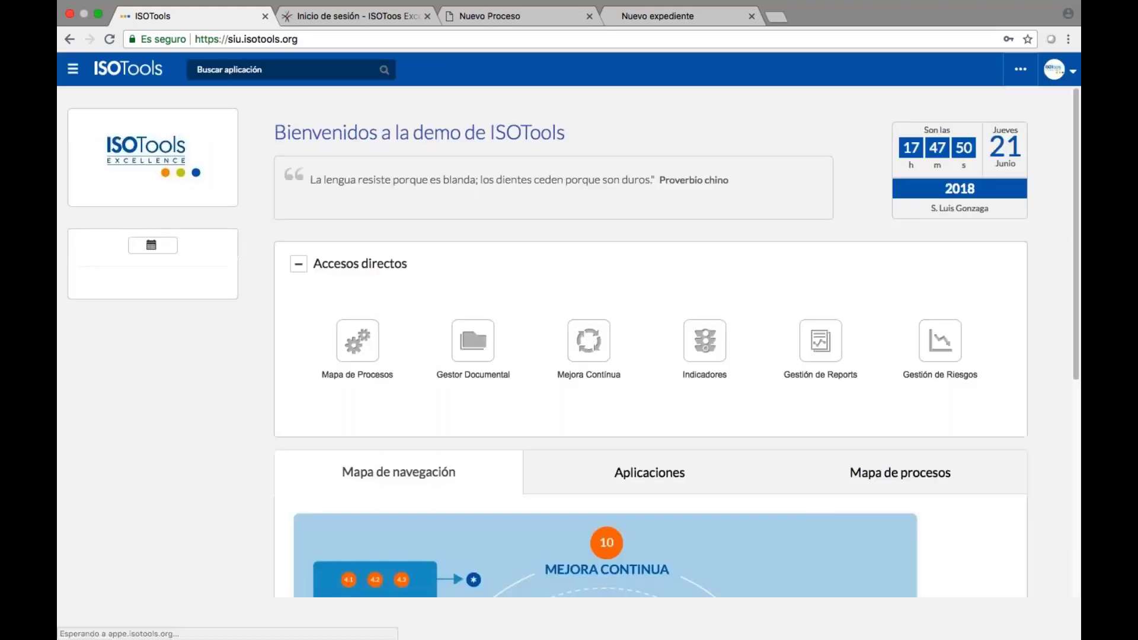
pyautogui.click(285, 70)
pyautogui.write('repo')
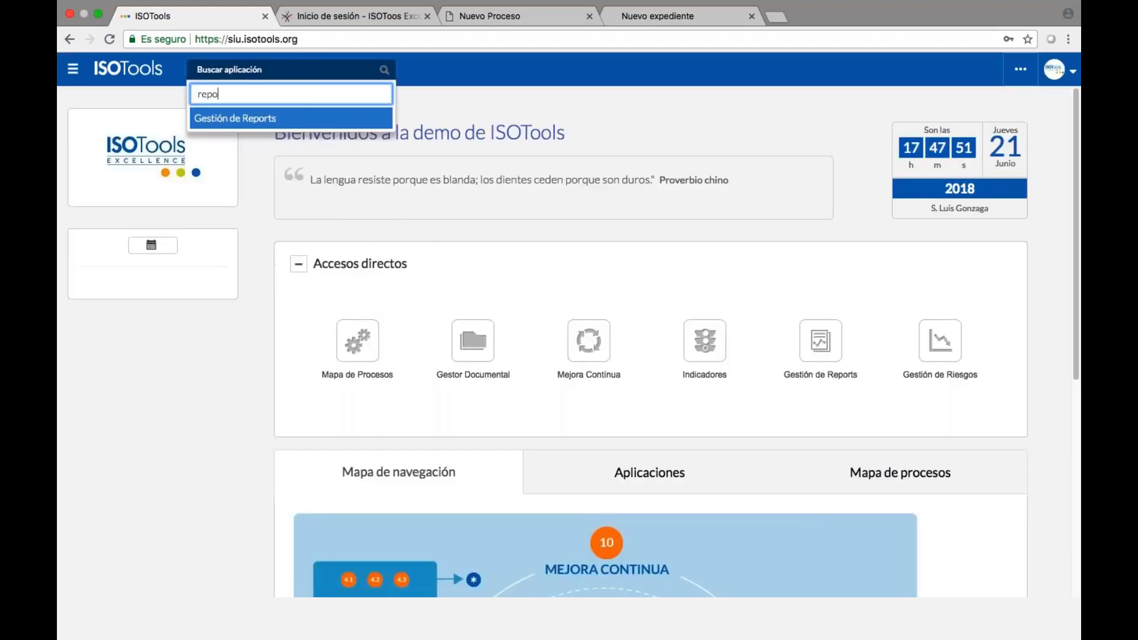
pyautogui.press('Return')
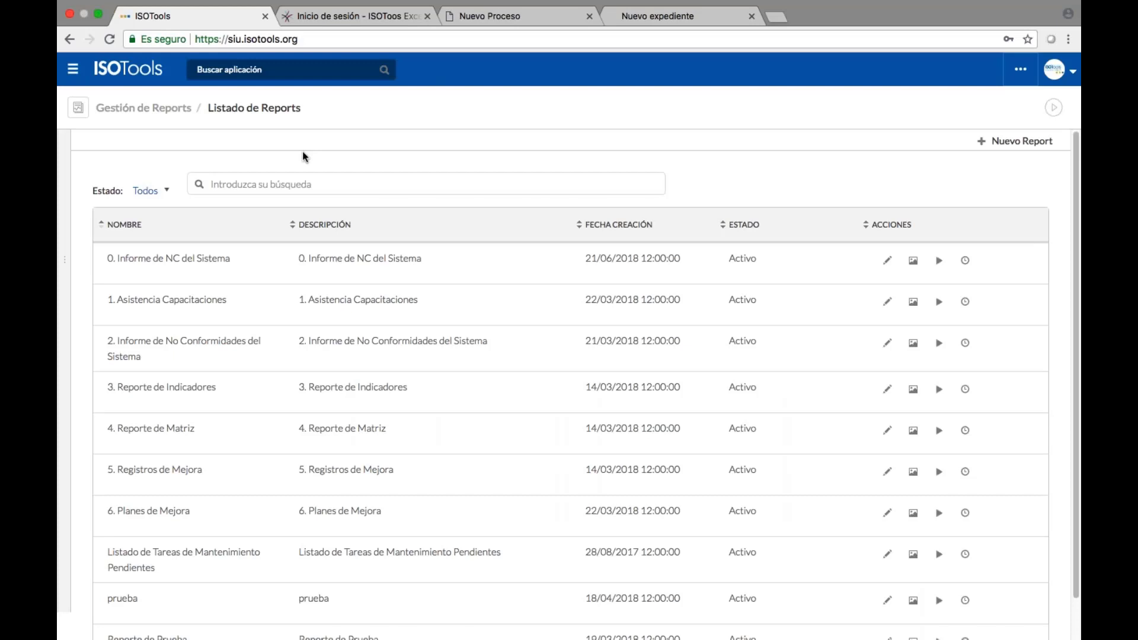
pyautogui.click(946, 261)
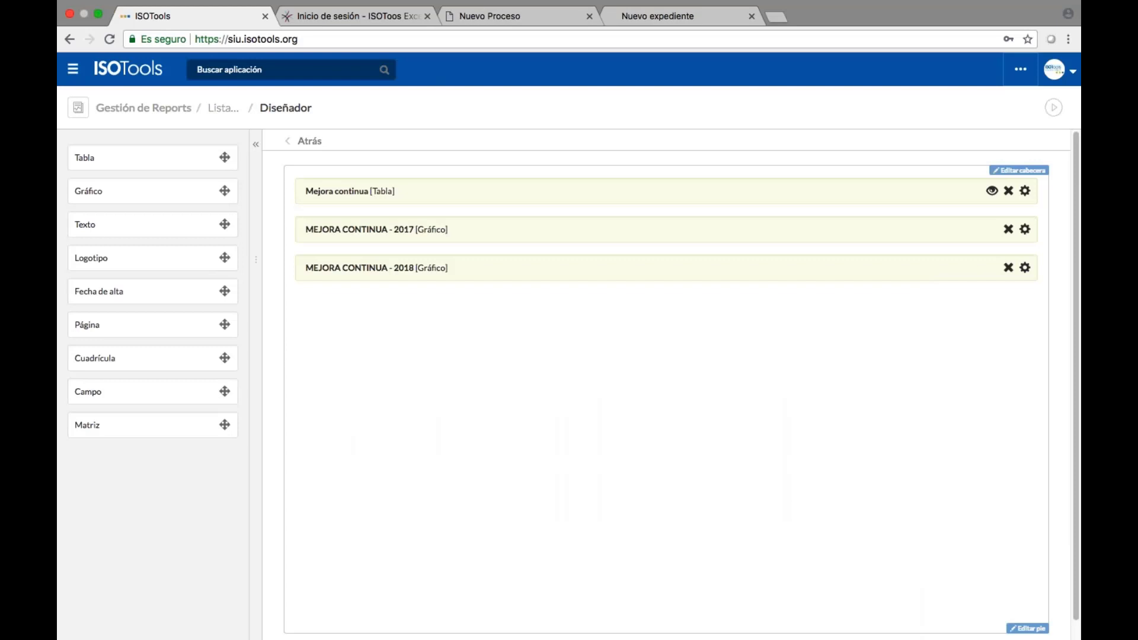
# Try a table block titled POLÍTICA DE CALIDAD, type Acciones, Análisis del contexto, then discard it.
pyautogui.moveTo(113, 159); pyautogui.dragTo(159, 206)
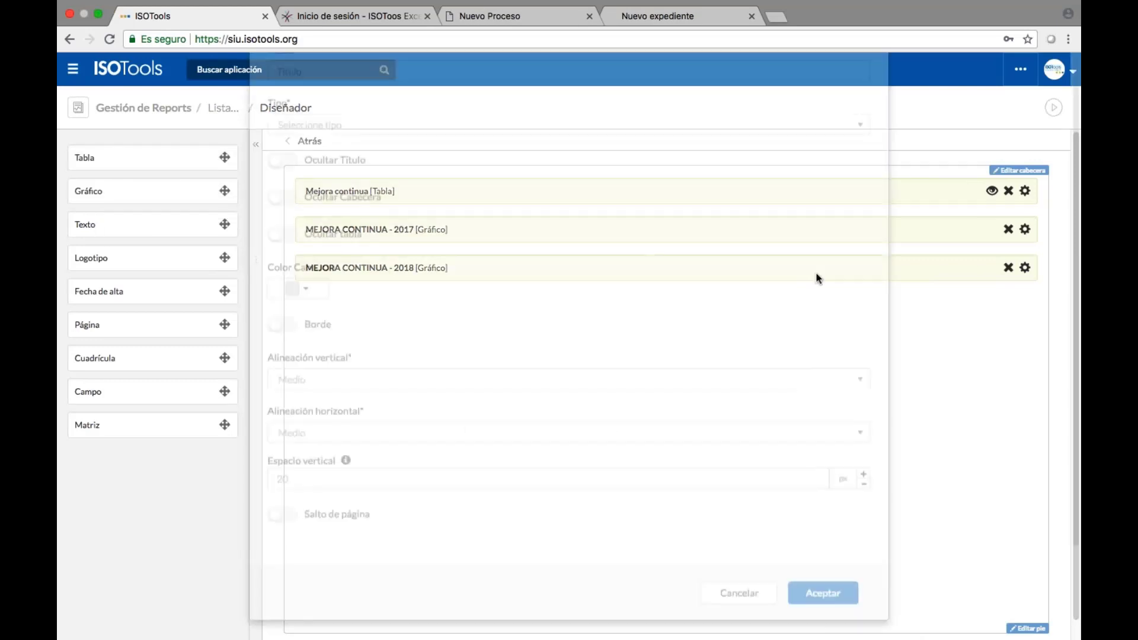
pyautogui.click(414, 153)
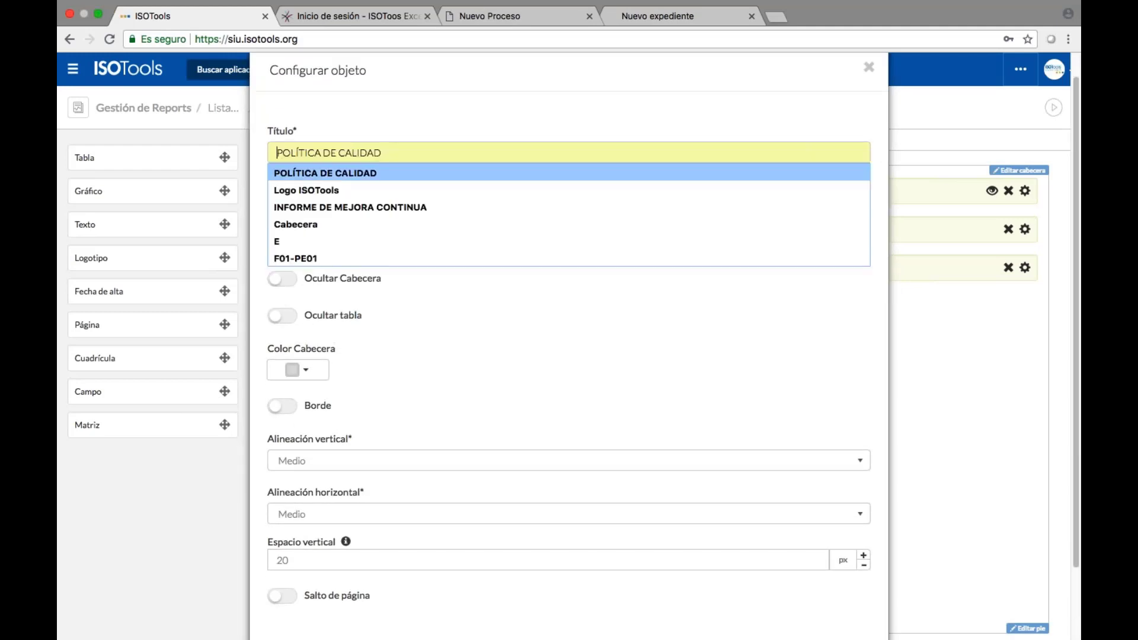
pyautogui.click(320, 170)
pyautogui.click(569, 206)
pyautogui.click(358, 253)
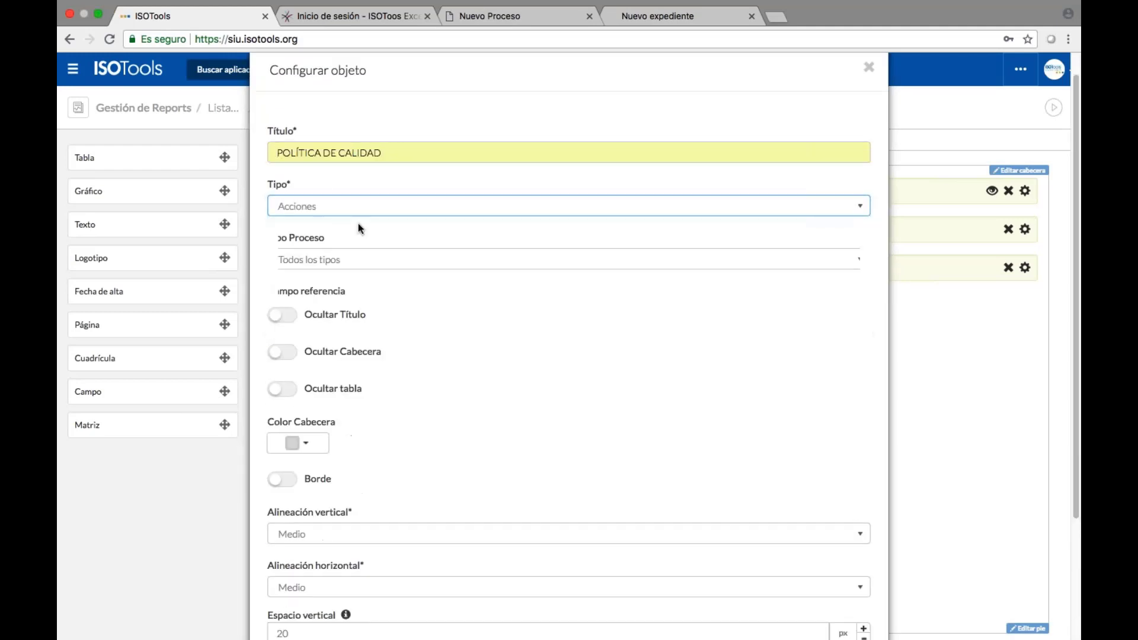
pyautogui.click(362, 259)
pyautogui.click(384, 320)
pyautogui.scroll(-3, 556, 432)
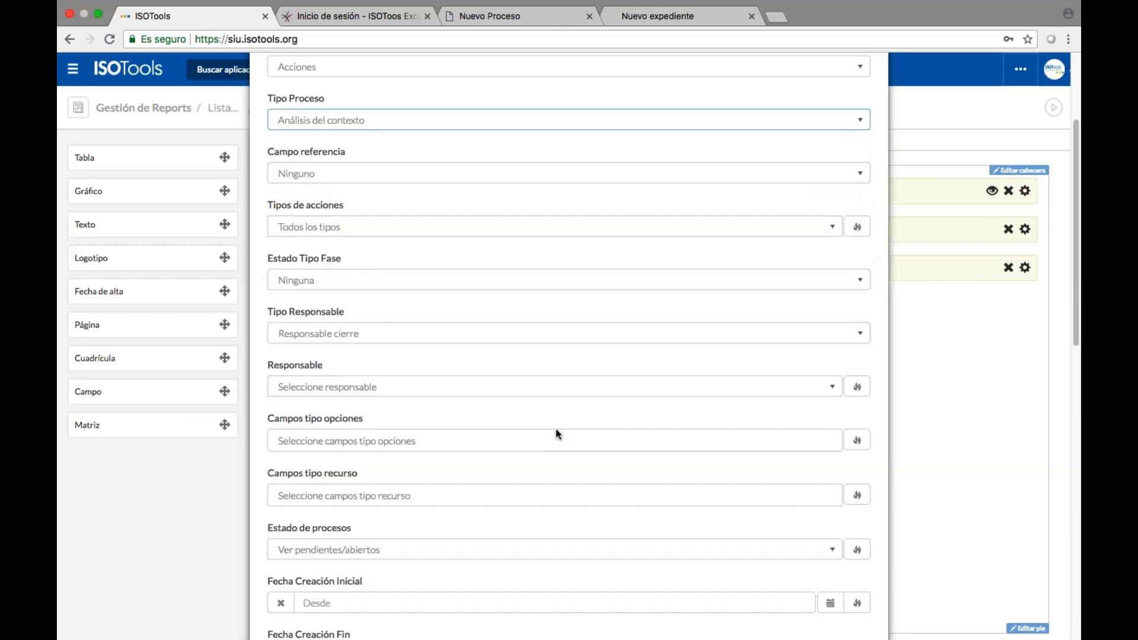
pyautogui.scroll(3, 557, 434)
pyautogui.click(869, 94)
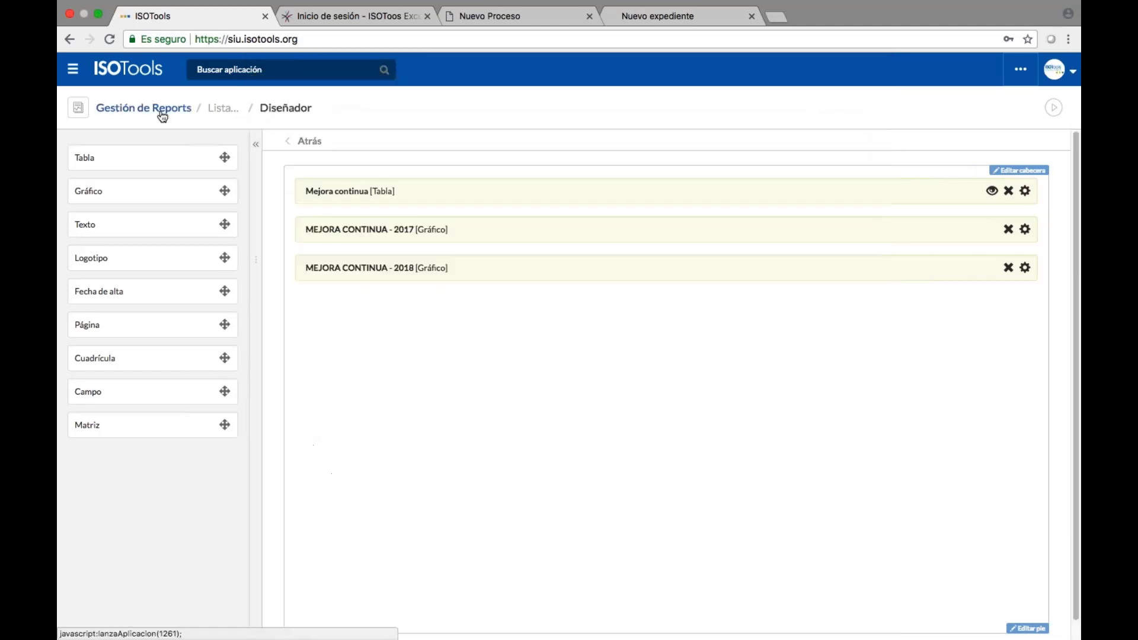
# From the reports list, open the first report's run options and filter to ISO 9001:2015.
pyautogui.click(161, 111)
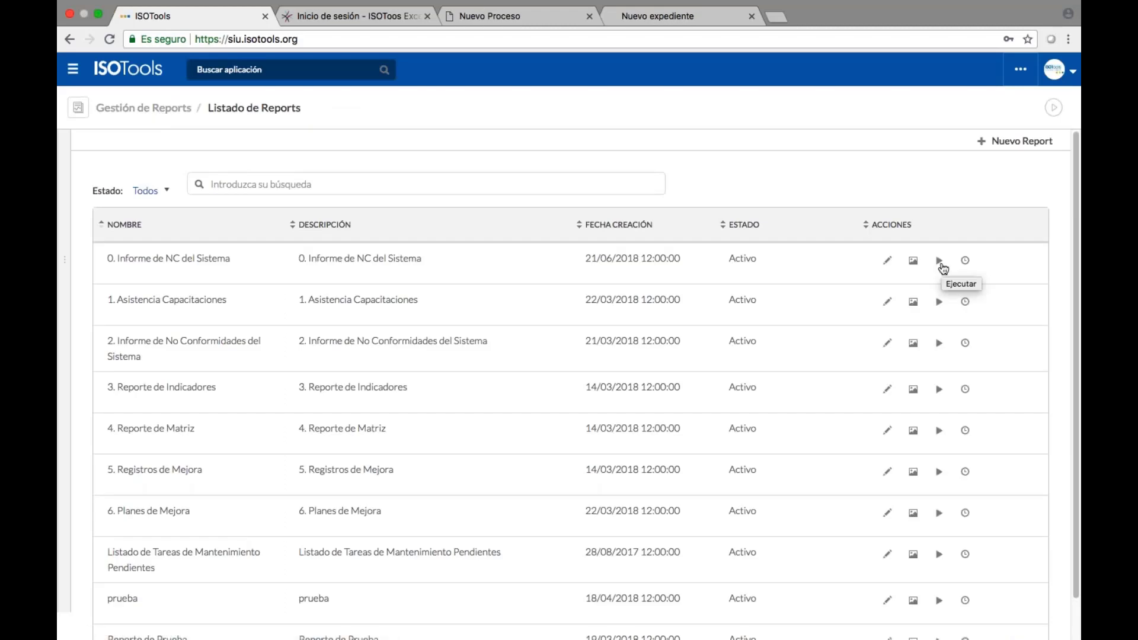
pyautogui.click(940, 261)
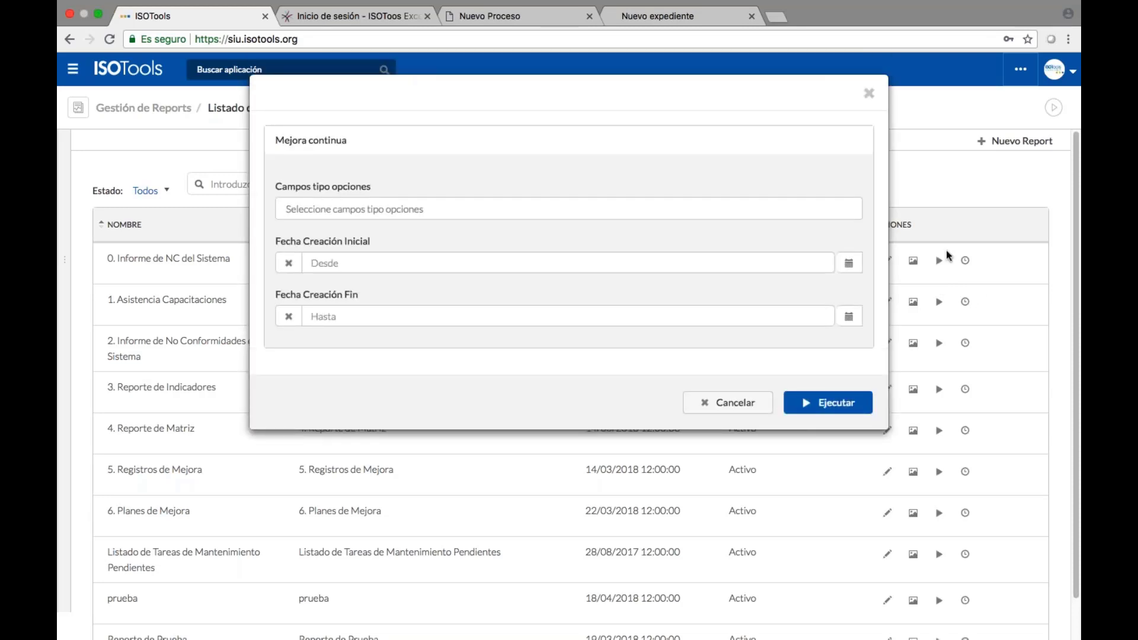
pyautogui.click(652, 208)
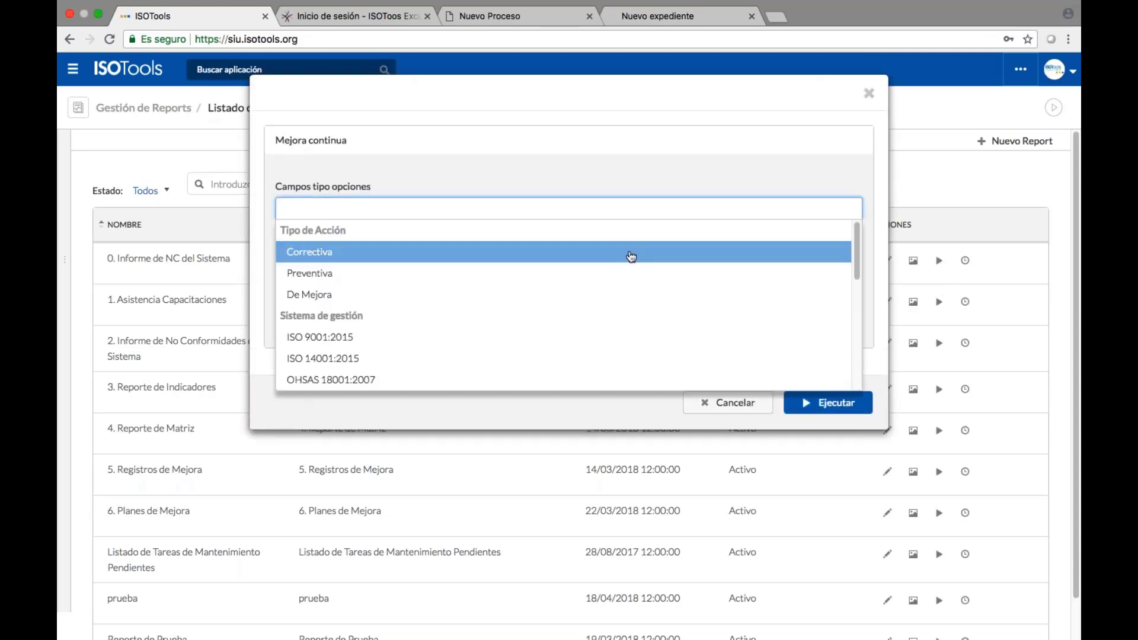
pyautogui.scroll(-5, 634, 297)
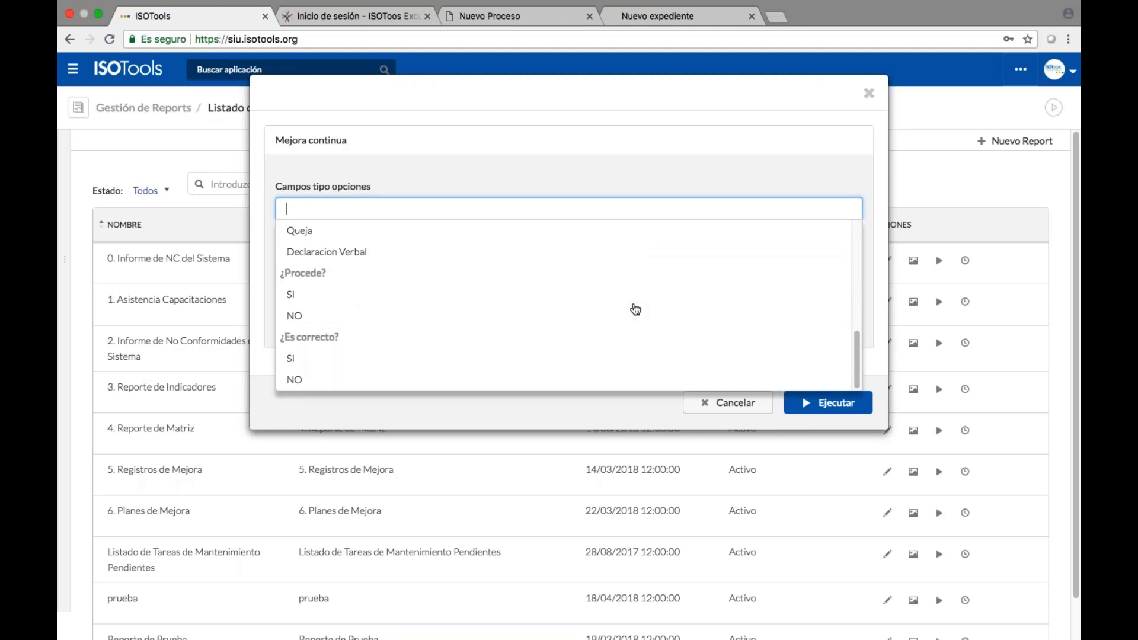
pyautogui.scroll(5, 635, 309)
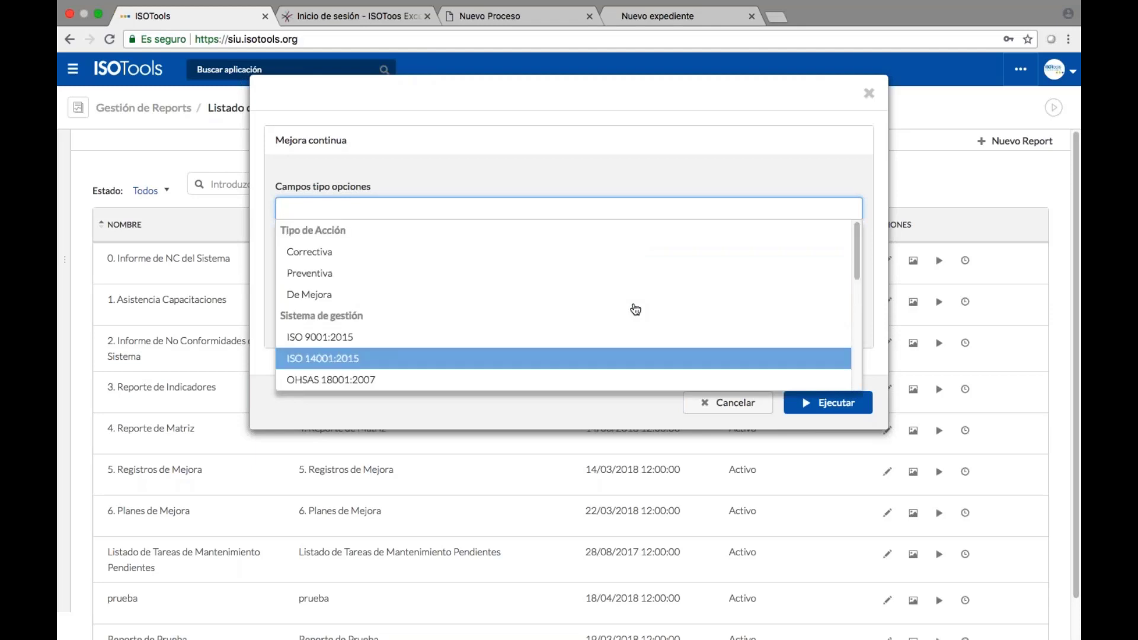
pyautogui.click(603, 338)
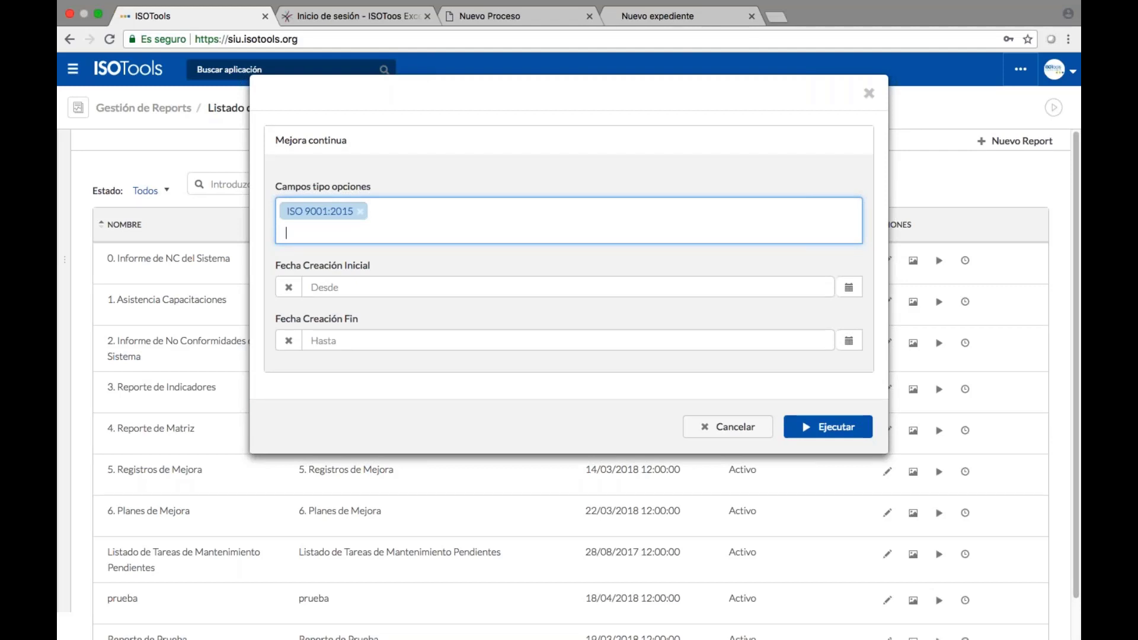
# Set the date range 01/01/2018 to 21/06/2018 and generate the report.
pyautogui.click(848, 287)
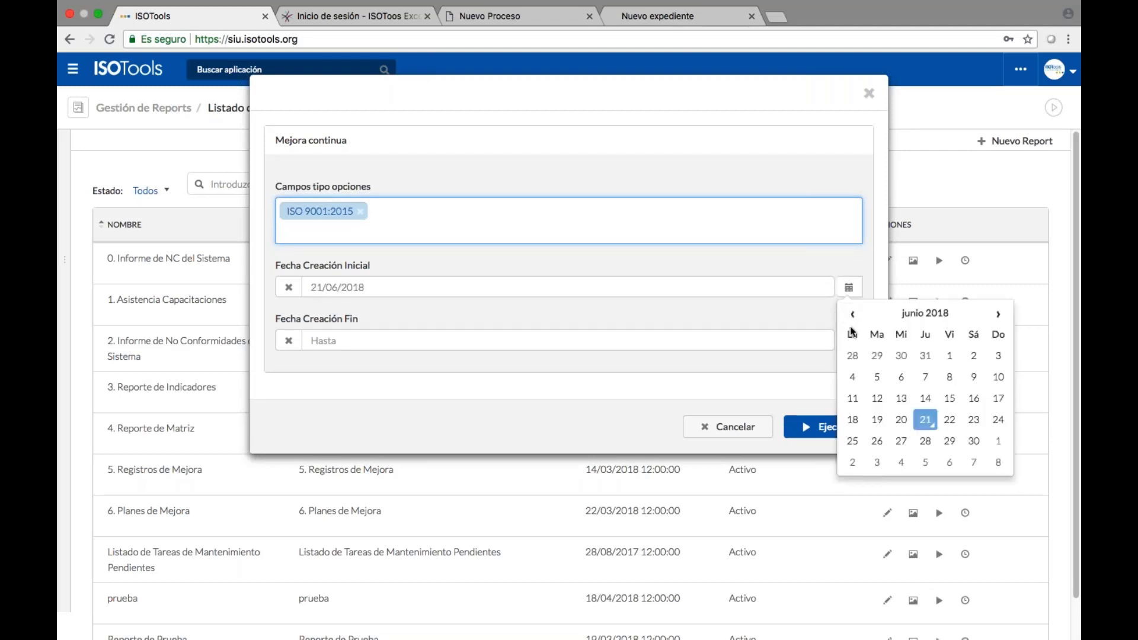
pyautogui.click(852, 314)
pyautogui.click(852, 314)
pyautogui.click(852, 314)
pyautogui.click(852, 314)
pyautogui.click(852, 315)
pyautogui.click(852, 314)
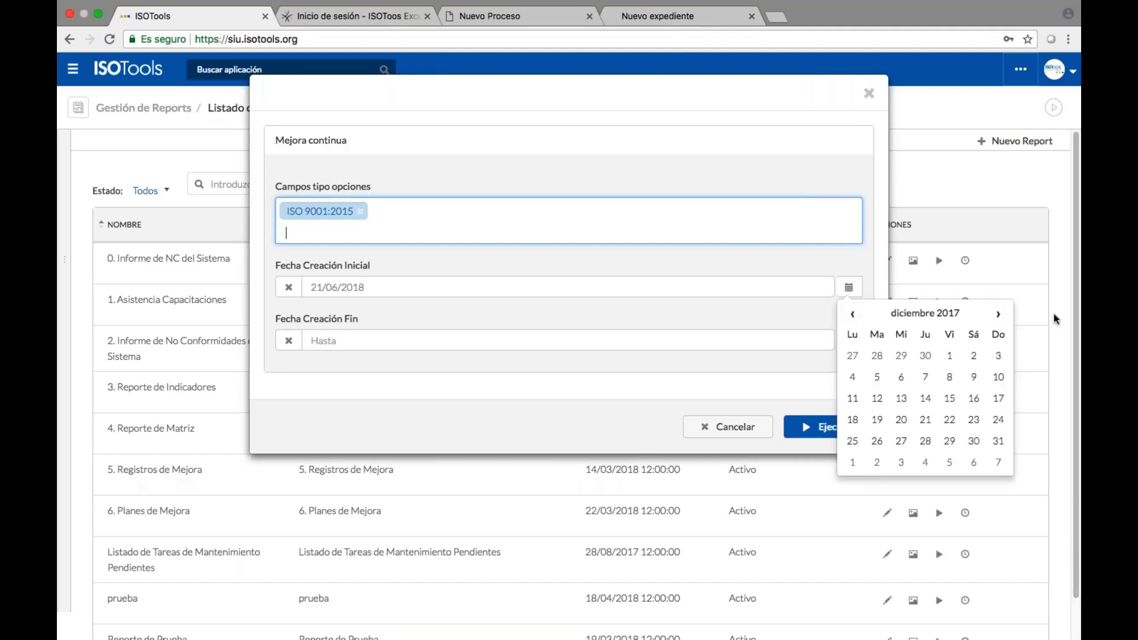
pyautogui.click(998, 314)
pyautogui.click(853, 377)
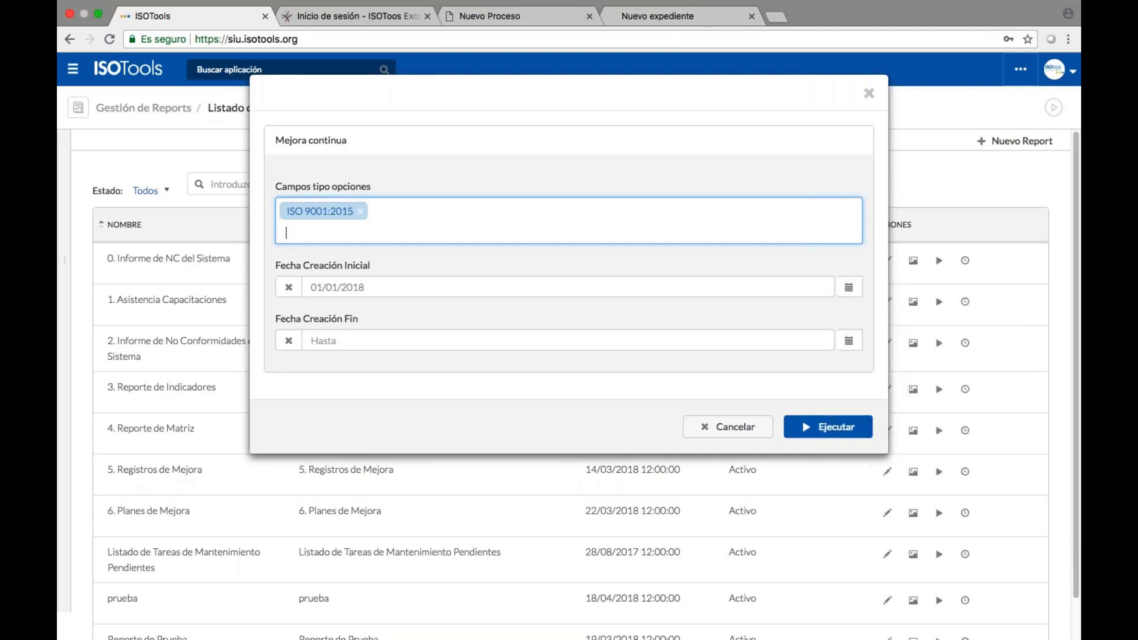
pyautogui.click(848, 341)
pyautogui.click(925, 473)
pyautogui.click(806, 429)
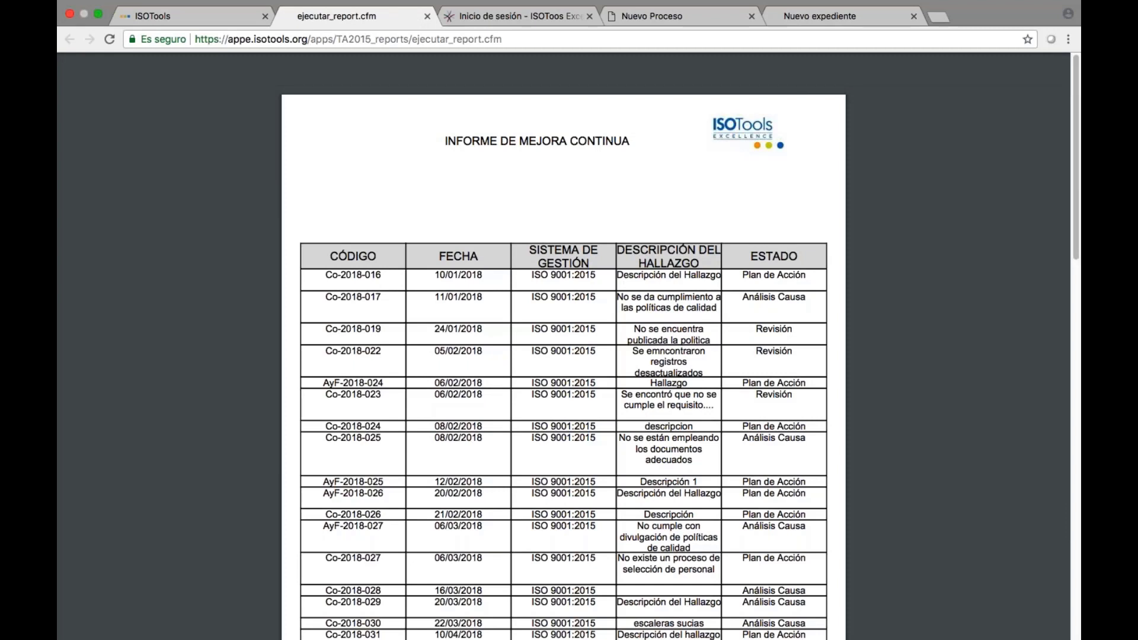
# Scroll through the report's findings table and 2017/2018 charts, then return to the reports list.
pyautogui.scroll(-1, 563, 356)
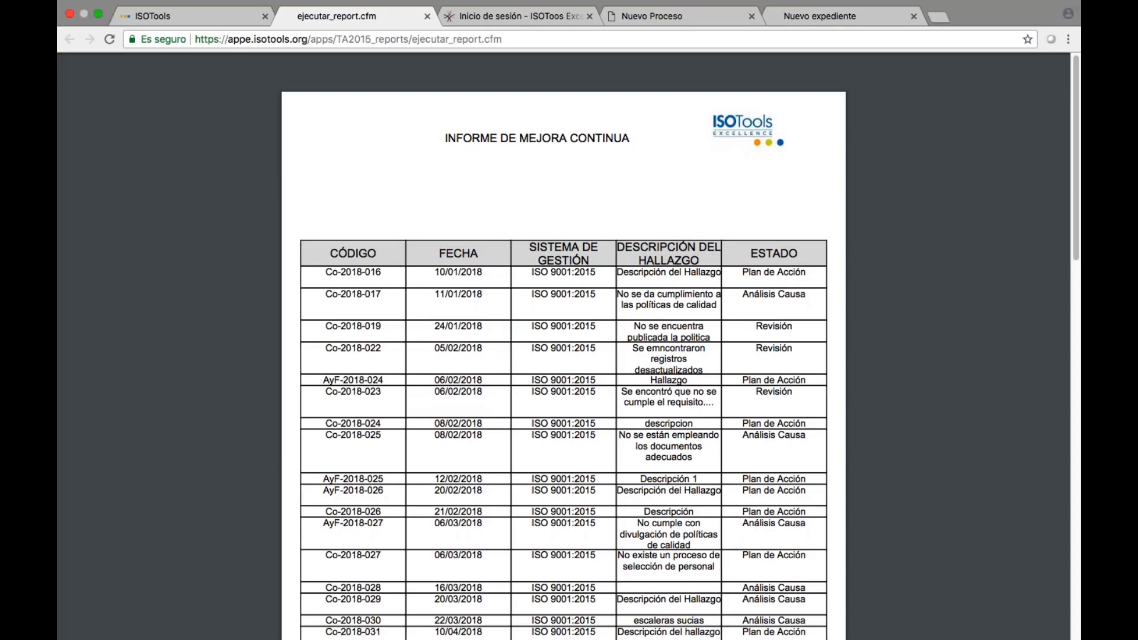
pyautogui.scroll(-15, 563, 355)
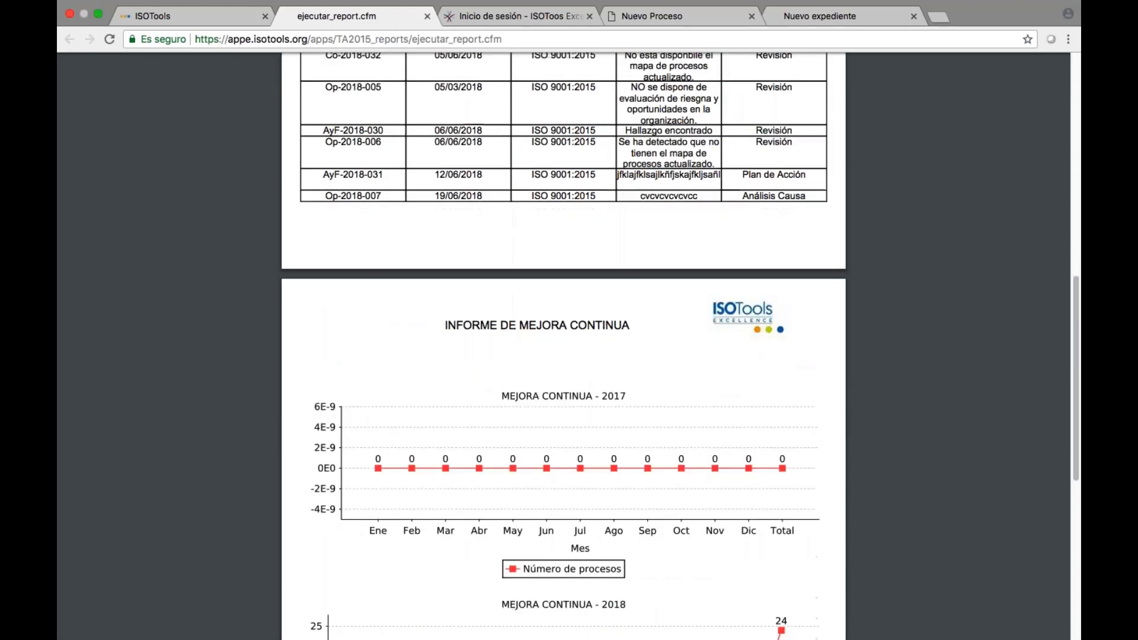
pyautogui.scroll(-7, 477, 358)
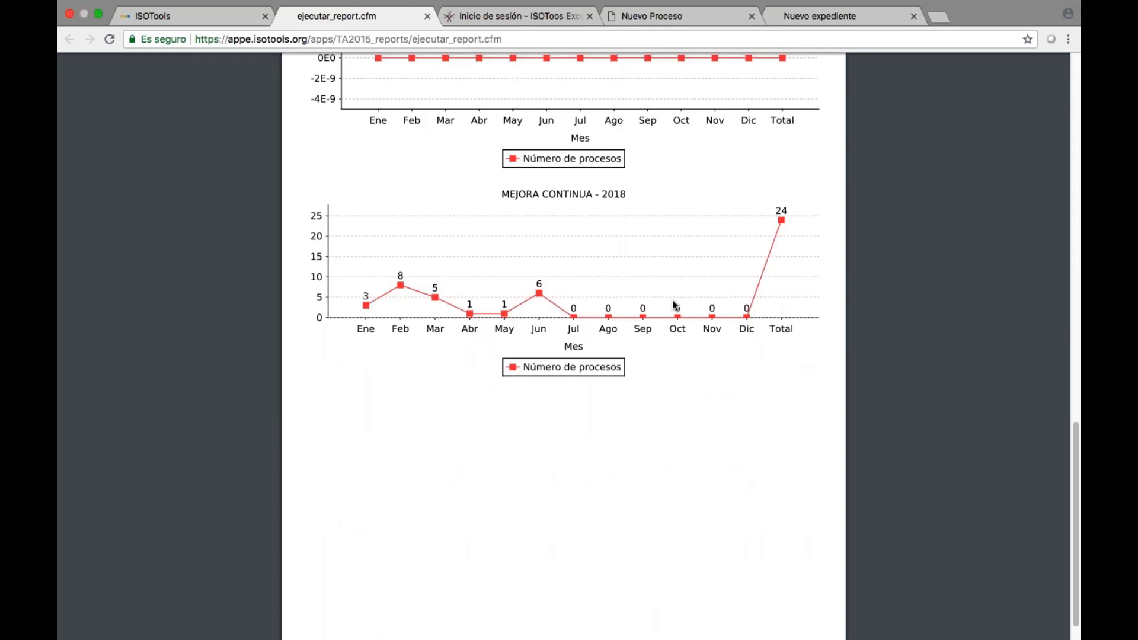
pyautogui.scroll(13, 673, 303)
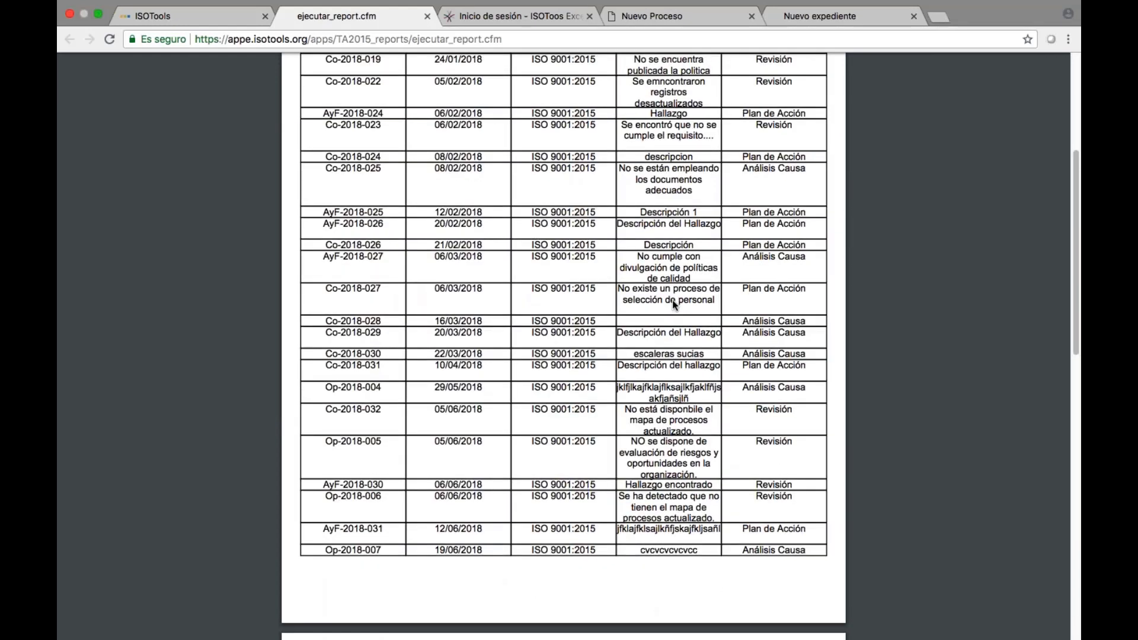
pyautogui.scroll(4, 672, 300)
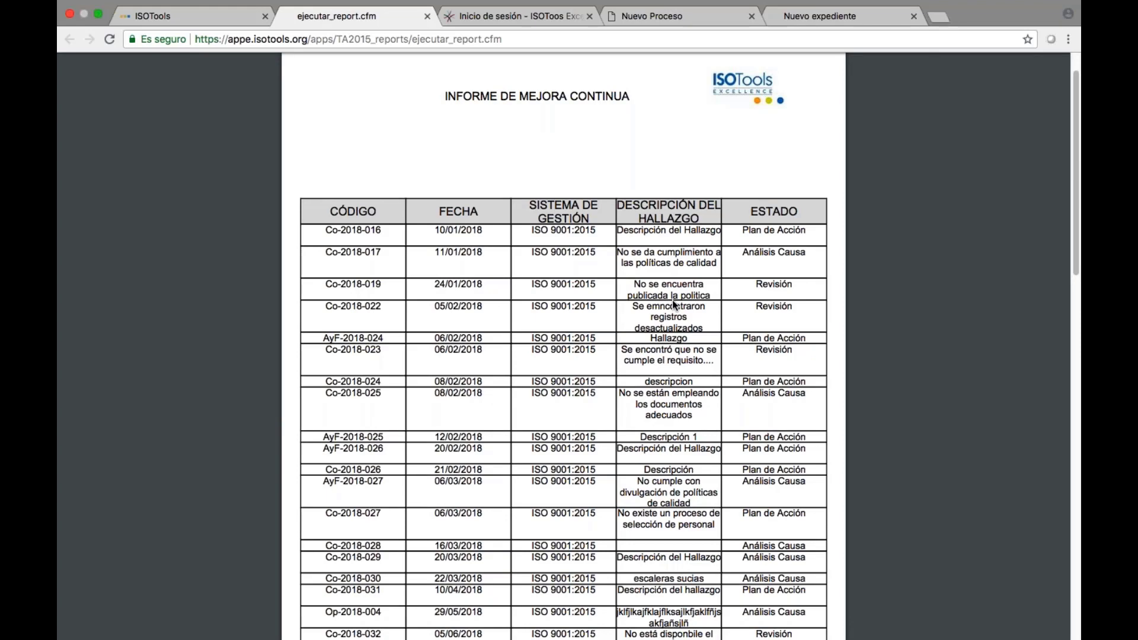
pyautogui.click(242, 23)
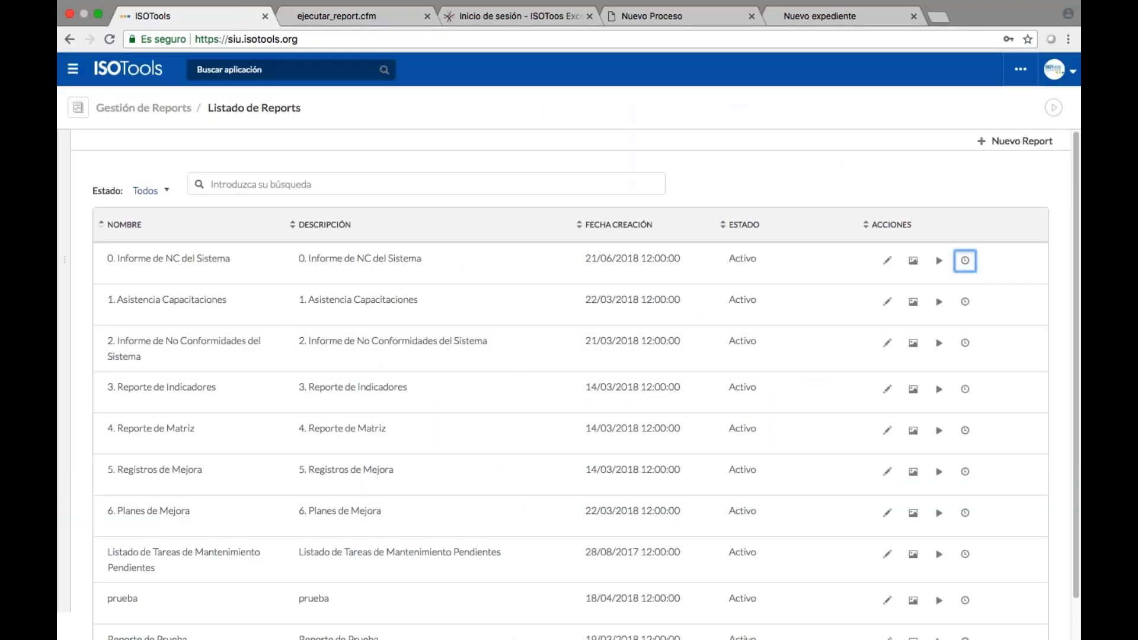
# Create a new schedule named 'Informe mensual de NC', end year 2019, with matching subject.
pyautogui.click(965, 260)
pyautogui.click(987, 142)
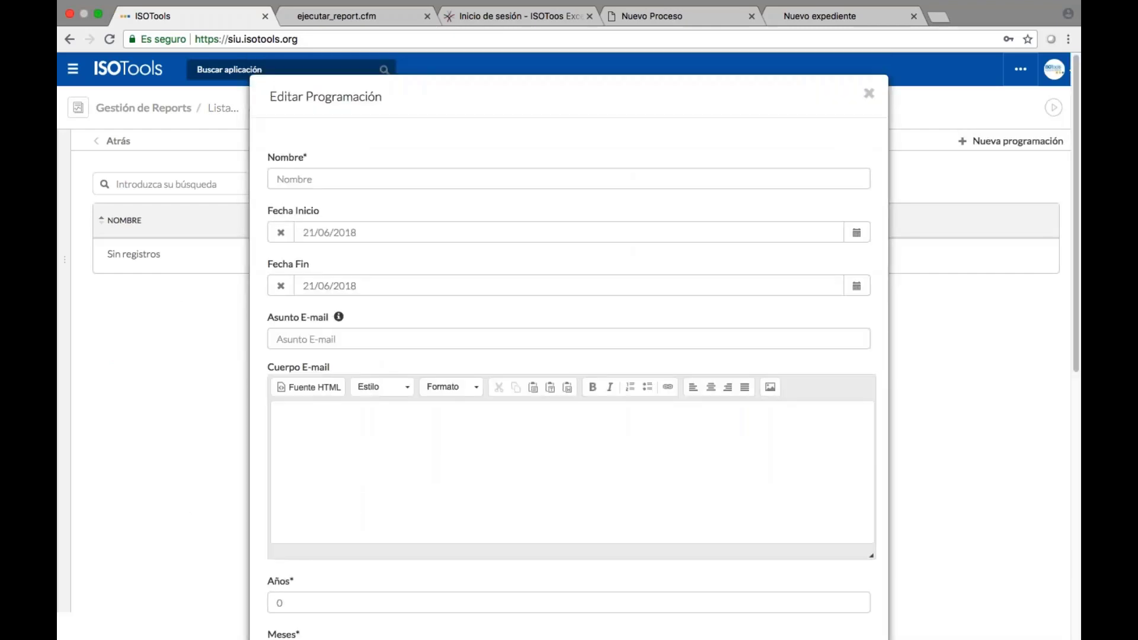
pyautogui.write('Informe mensual de NC')
pyautogui.click(857, 287)
pyautogui.press('BackSpace')
pyautogui.write('9')
pyautogui.press('Tab')
pyautogui.write('Informe m')
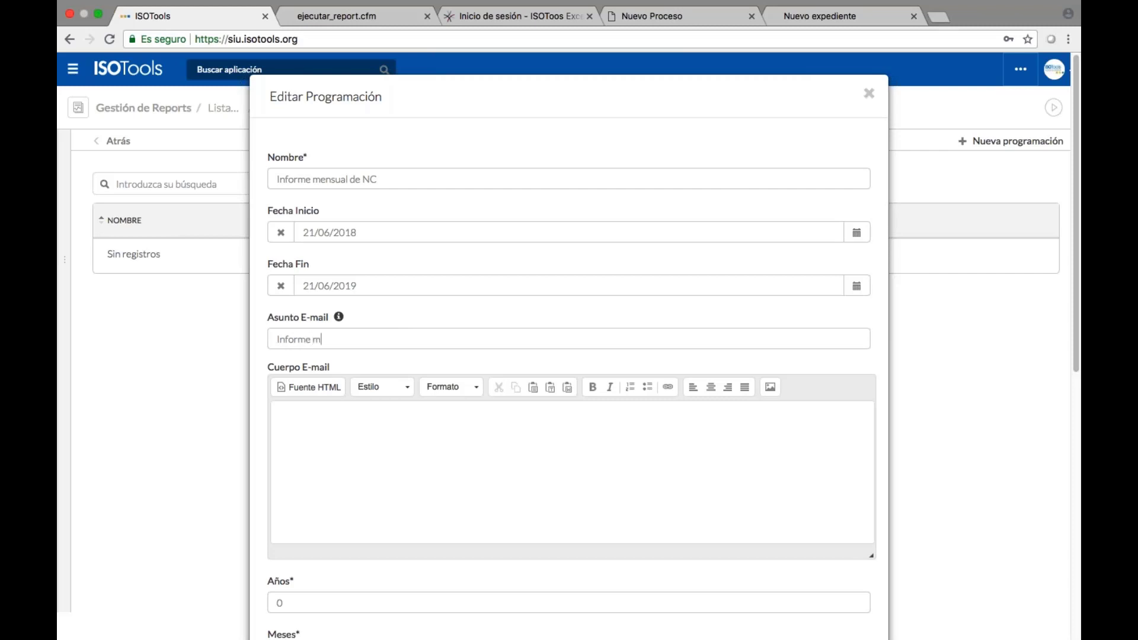
pyautogui.write('ensual de NC')
# Write 'Hola,' as the email body and clear the months and days interval values.
pyautogui.scroll(-3, 569, 356)
pyautogui.click(355, 296)
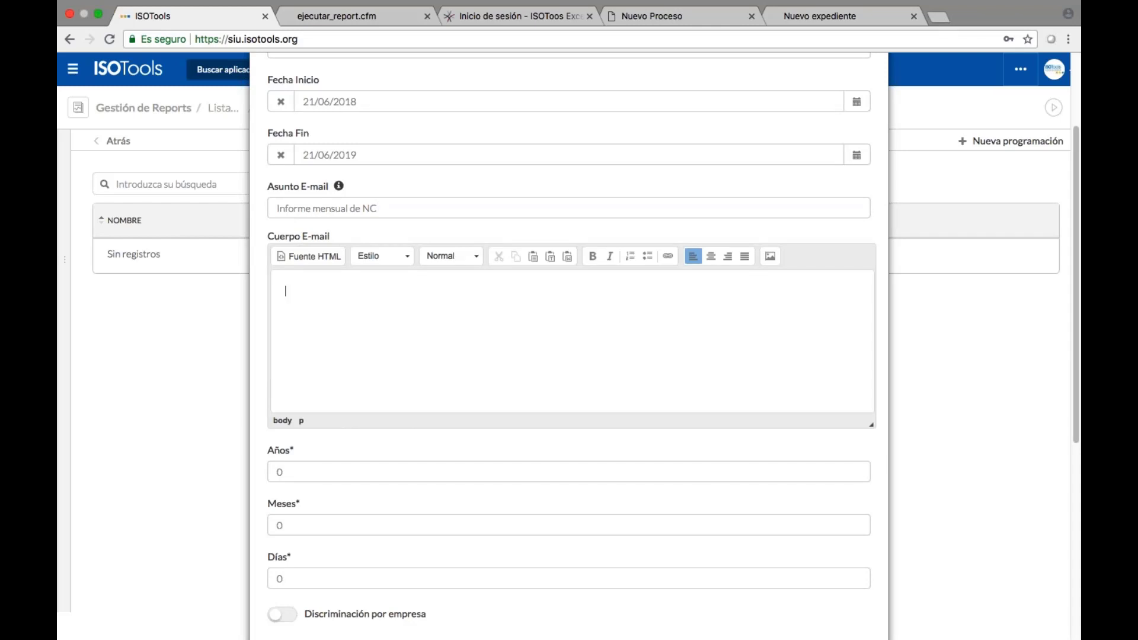
pyautogui.write('Hola,')
pyautogui.scroll(-5, 299, 324)
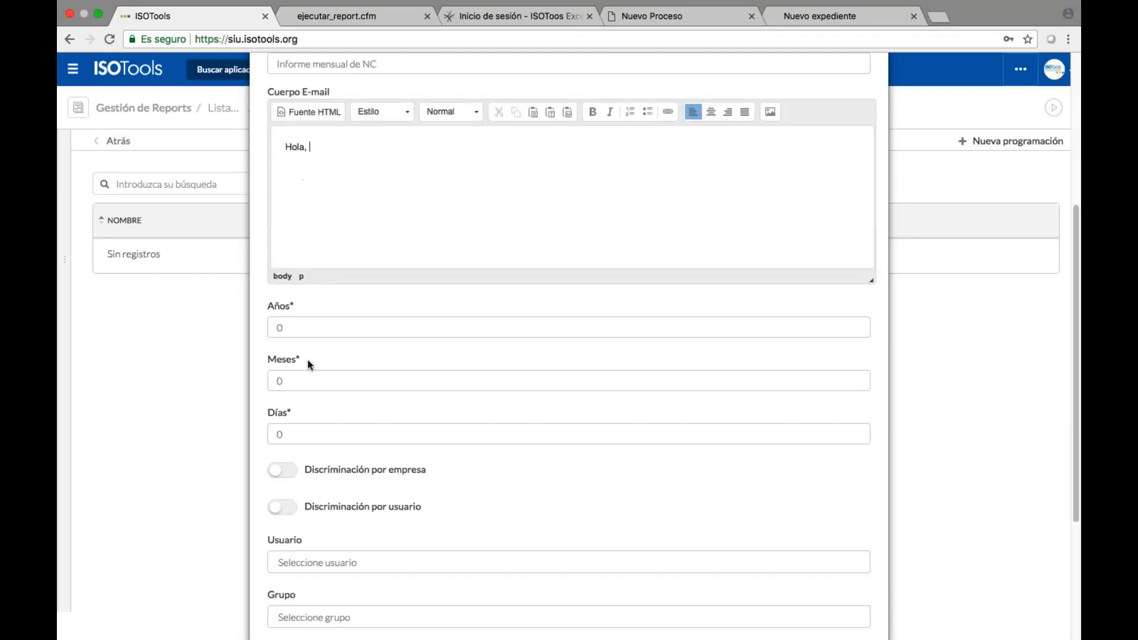
pyautogui.doubleClick(280, 380)
pyautogui.click(283, 434)
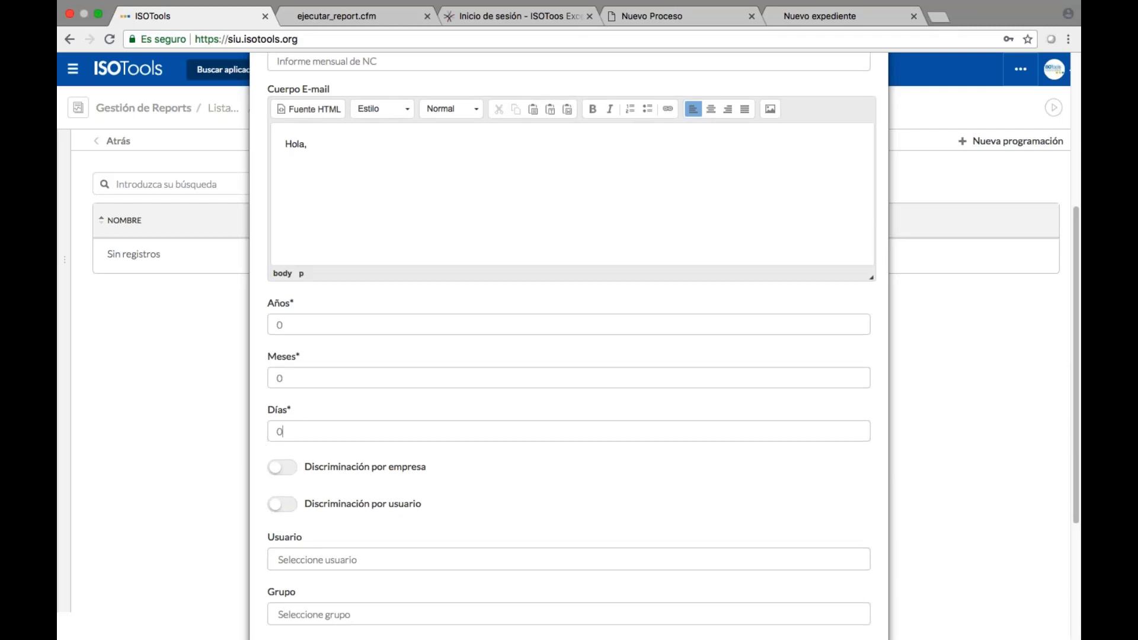
pyautogui.click(283, 381)
pyautogui.write('1')
pyautogui.press('BackSpace')
pyautogui.press('Tab')
pyautogui.press('BackSpace')
# Set the interval to 7 days and add an external recipient's e-mail address.
pyautogui.write('7')
pyautogui.scroll(-3, 350, 419)
pyautogui.click(366, 438)
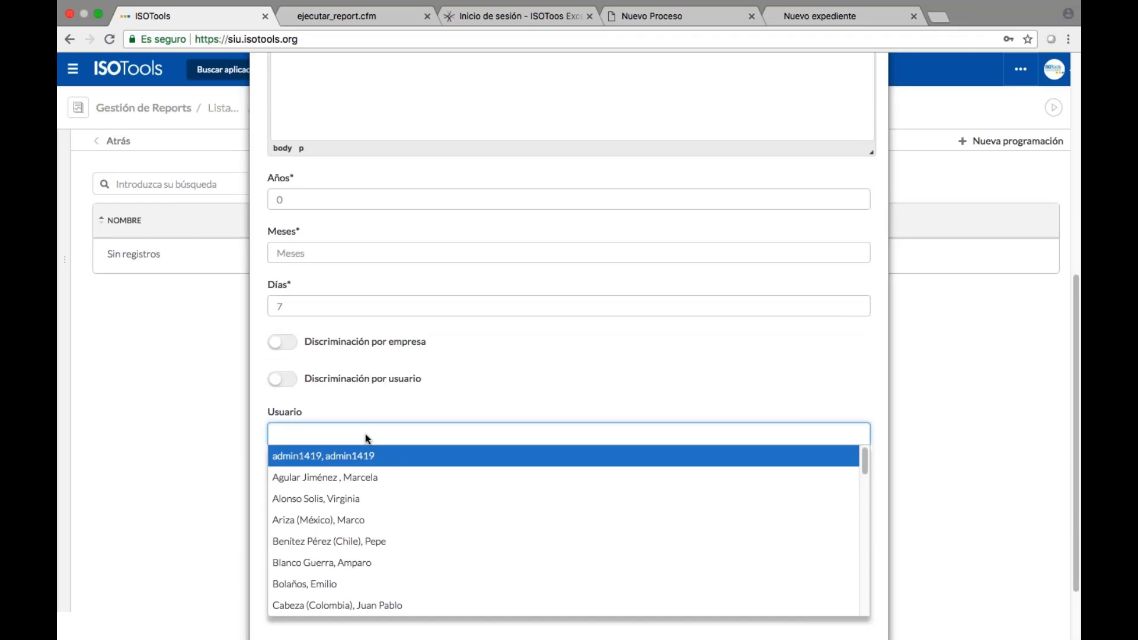
pyautogui.click(370, 407)
pyautogui.click(368, 489)
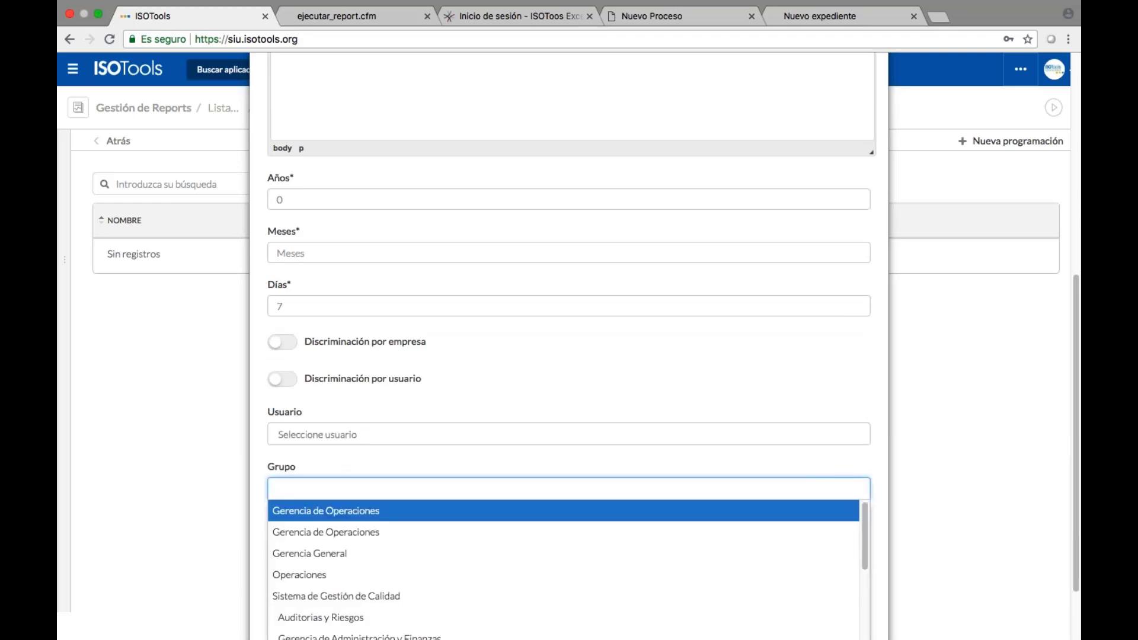
pyautogui.click(358, 464)
pyautogui.scroll(-1, 358, 464)
pyautogui.click(348, 517)
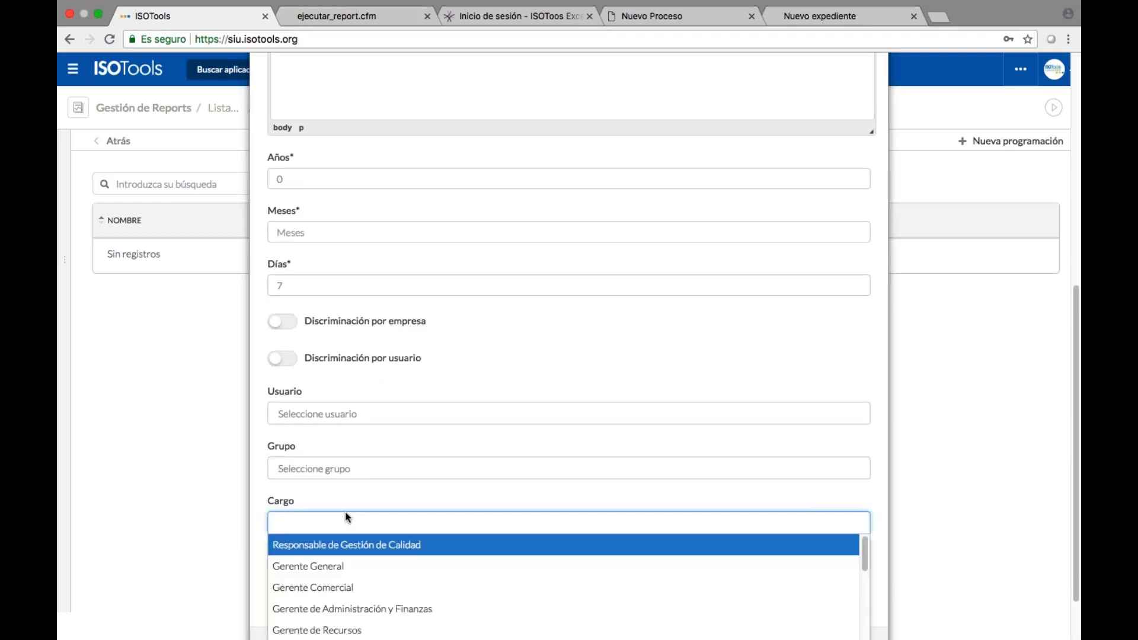
pyautogui.scroll(-3, 348, 517)
pyautogui.click(358, 502)
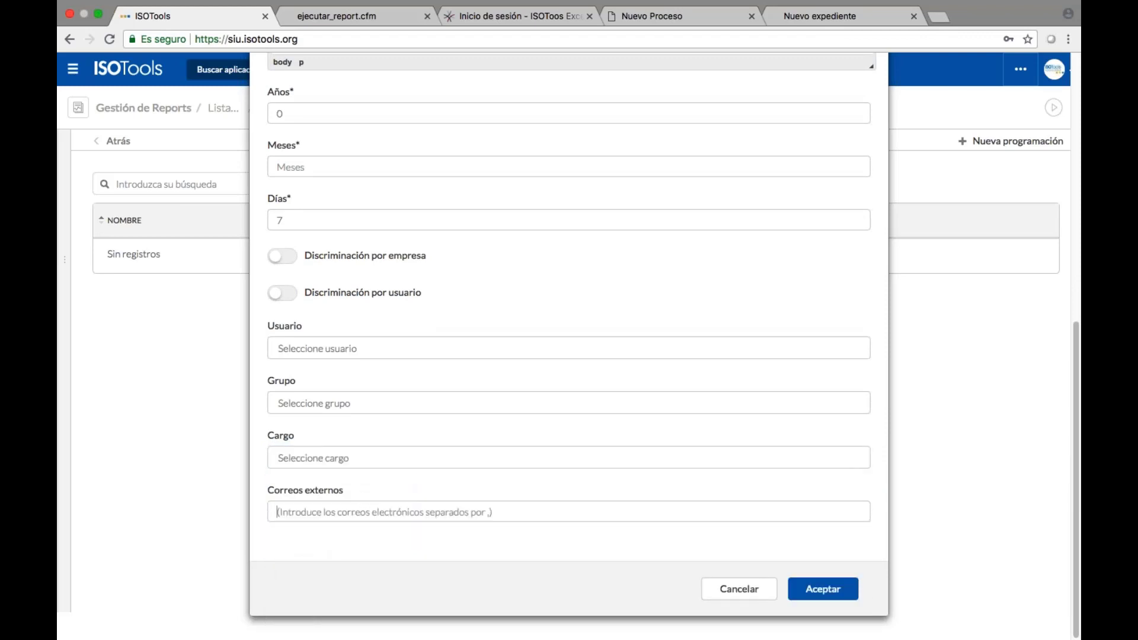
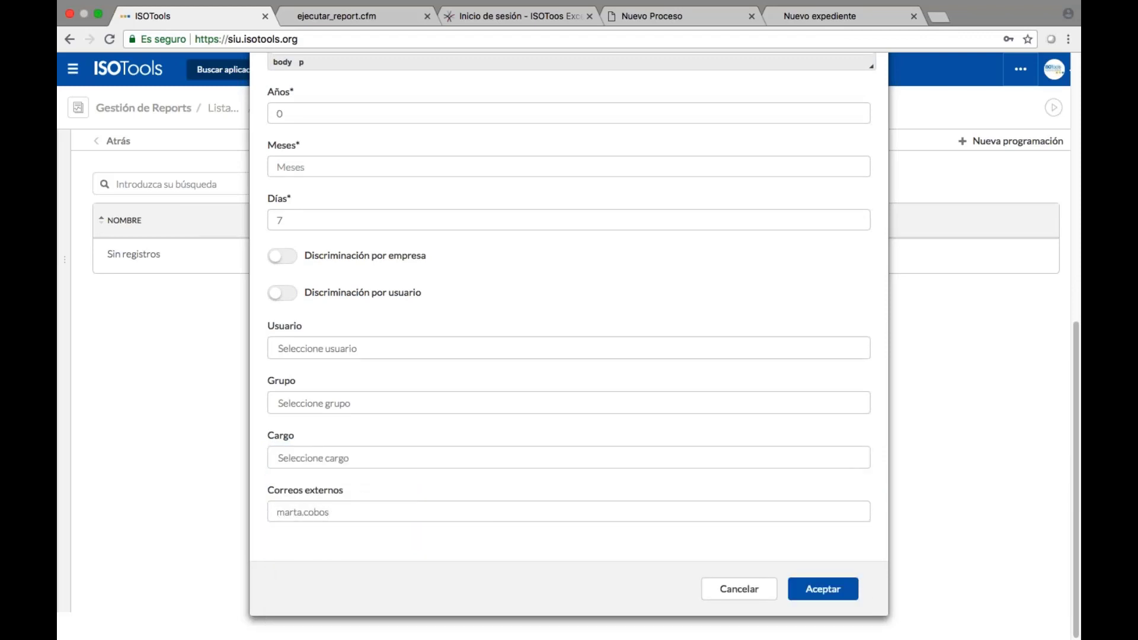
# Enter 0 for months and save the new schedule.
pyautogui.click(823, 589)
pyautogui.click(822, 596)
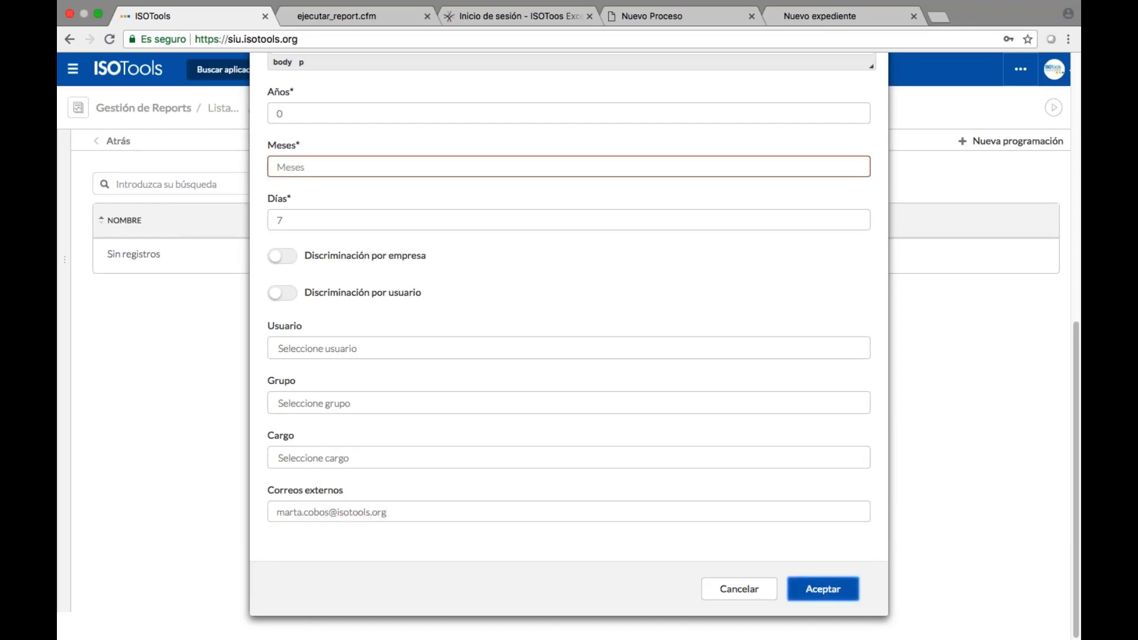
pyautogui.write('0')
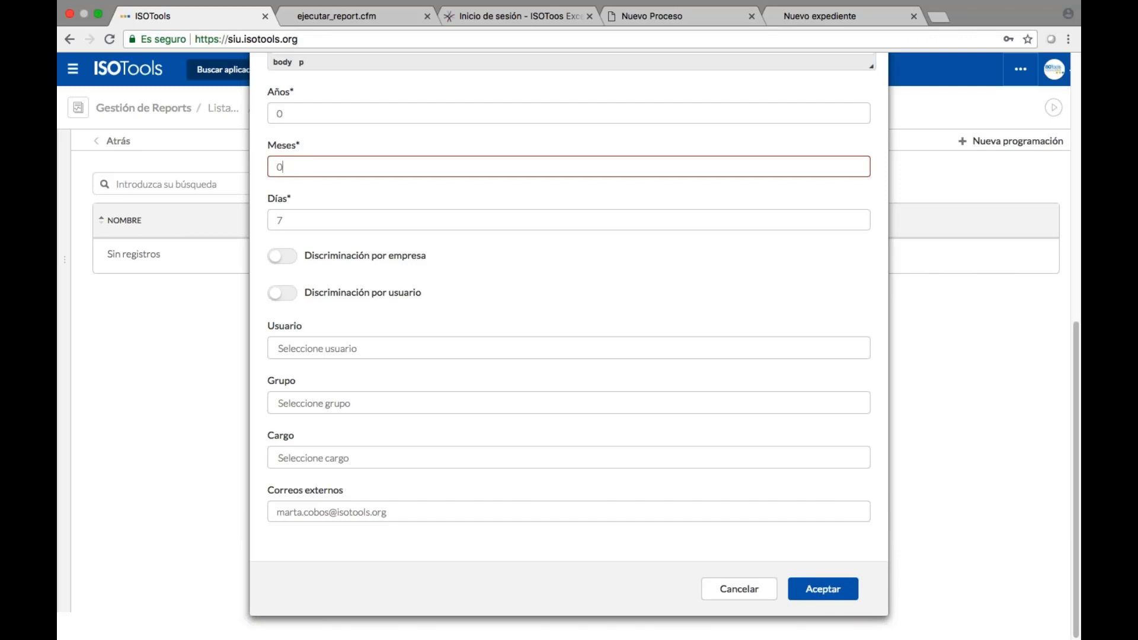
pyautogui.press('Return')
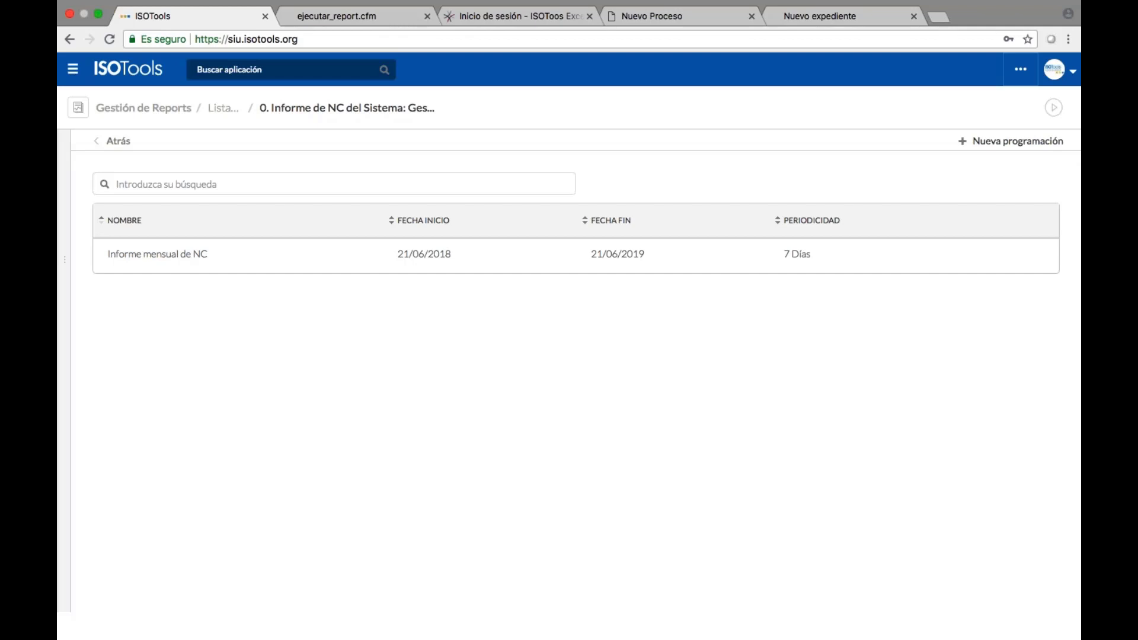
# Search 'indi' to open Indicadores and the Mejora Continua indicator's follow-up charts.
pyautogui.click(336, 69)
pyautogui.write('indi')
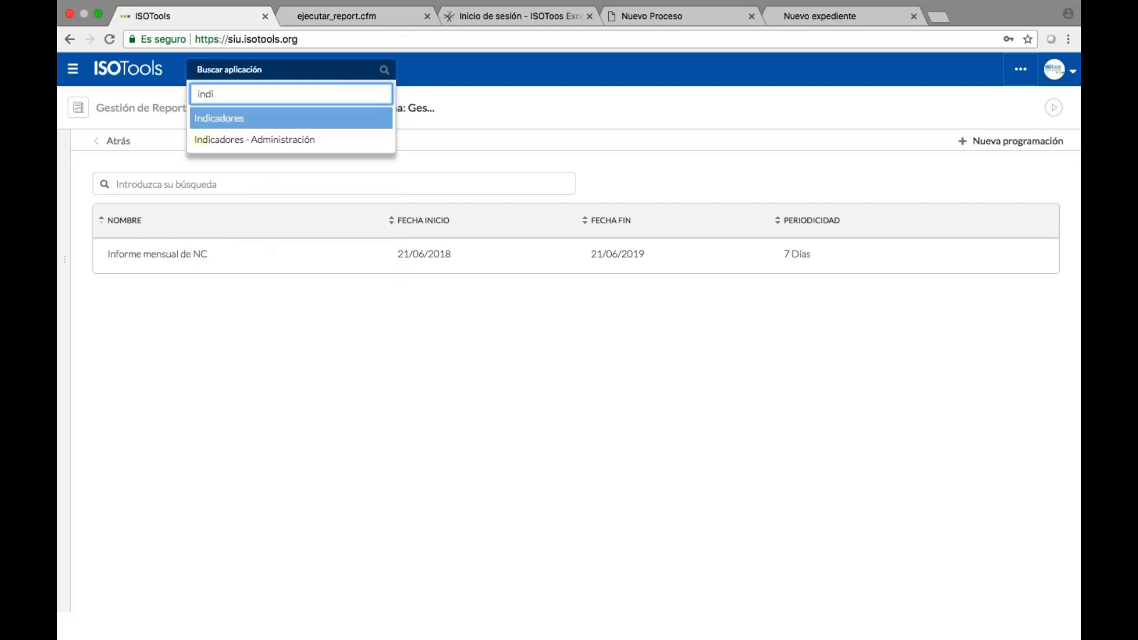
pyautogui.press('Return')
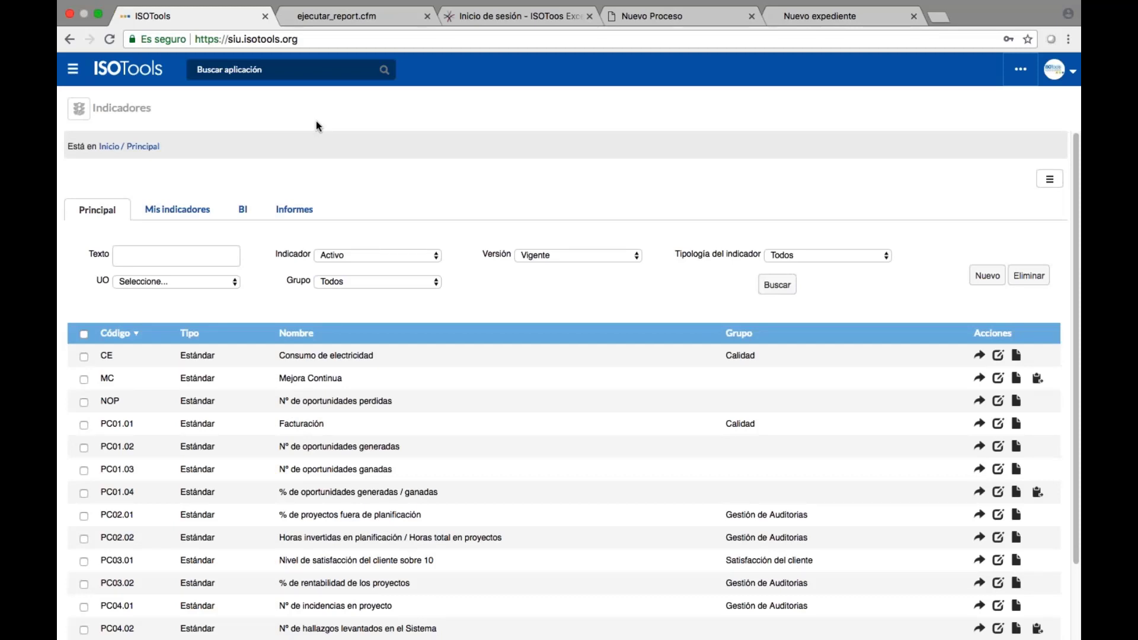
pyautogui.click(979, 378)
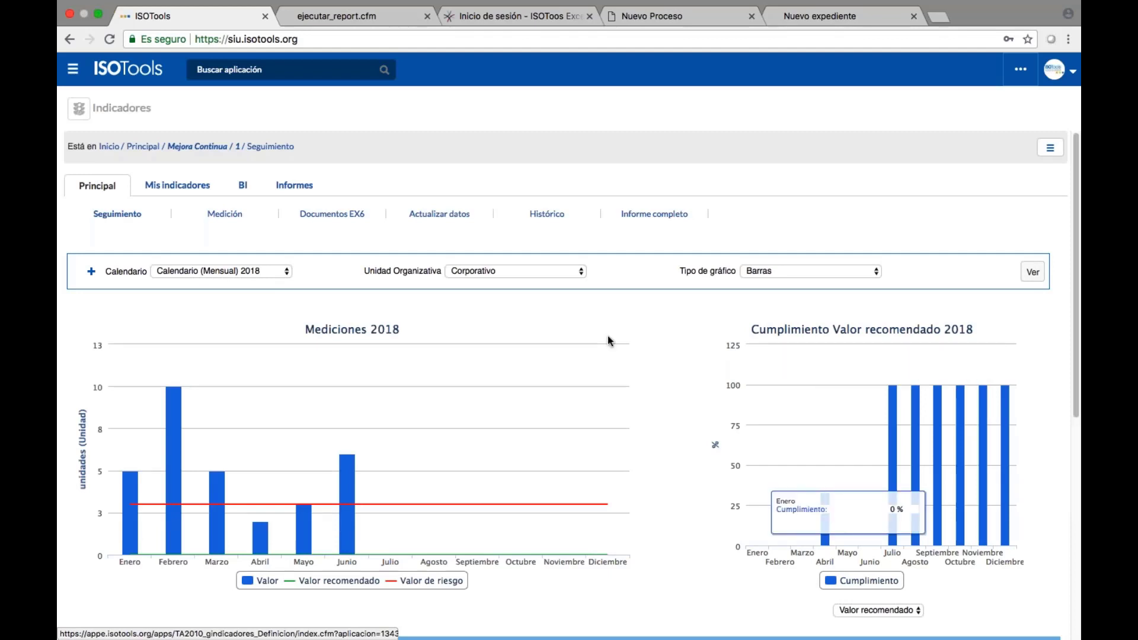
# Switch the calendar to 2017 and scroll through its measurement charts.
pyautogui.click(199, 272)
pyautogui.press('Return')
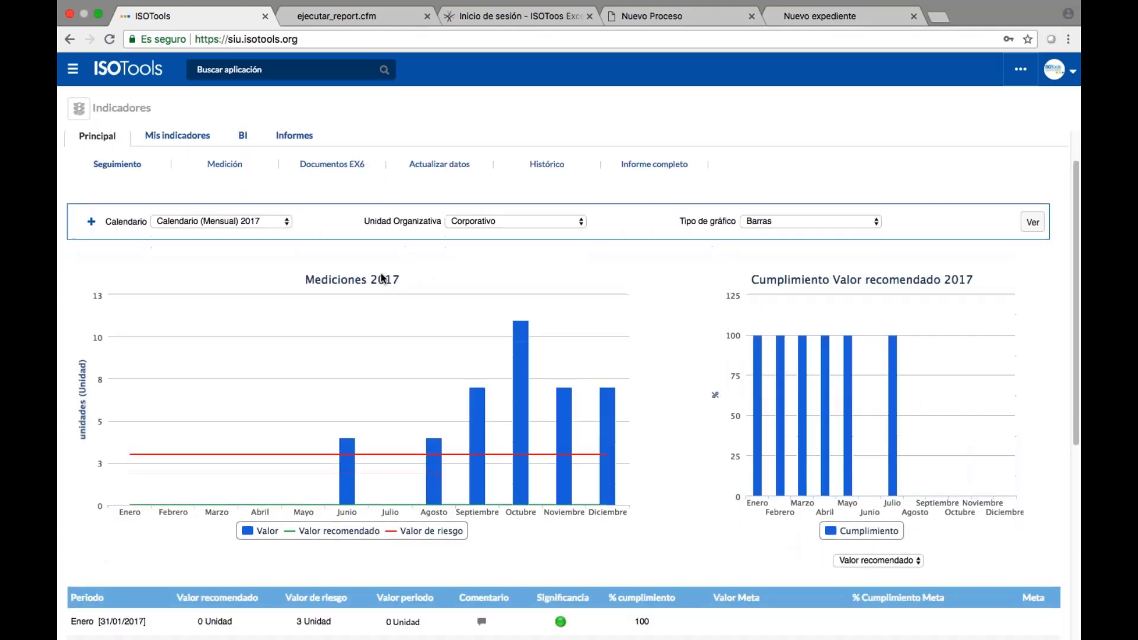
pyautogui.scroll(-7, 380, 272)
pyautogui.scroll(3, 380, 272)
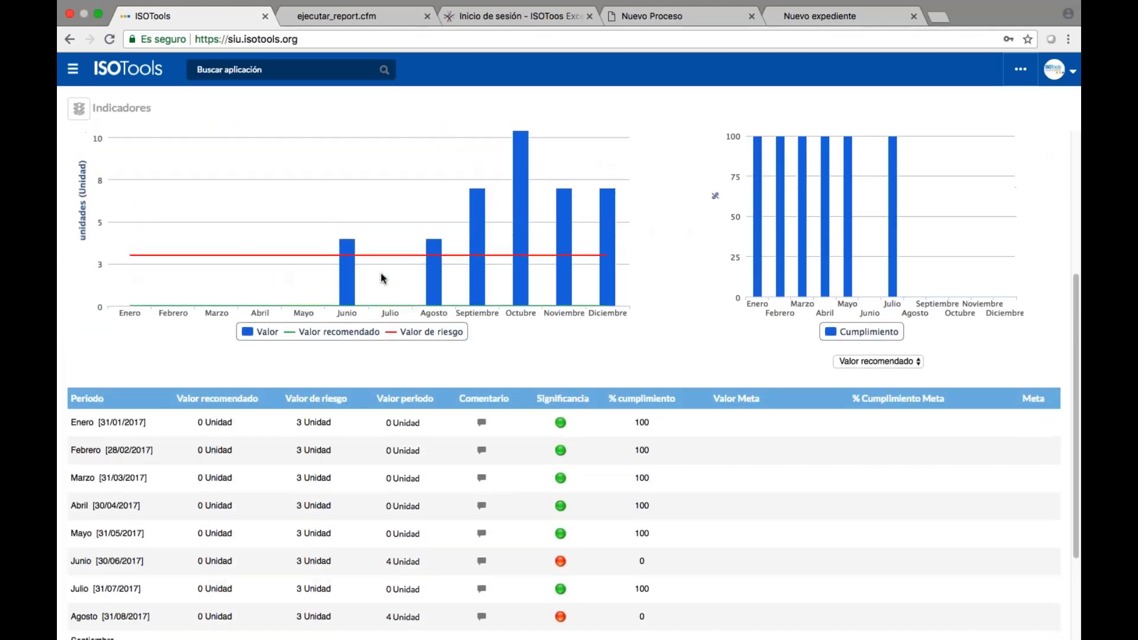
pyautogui.scroll(3, 382, 278)
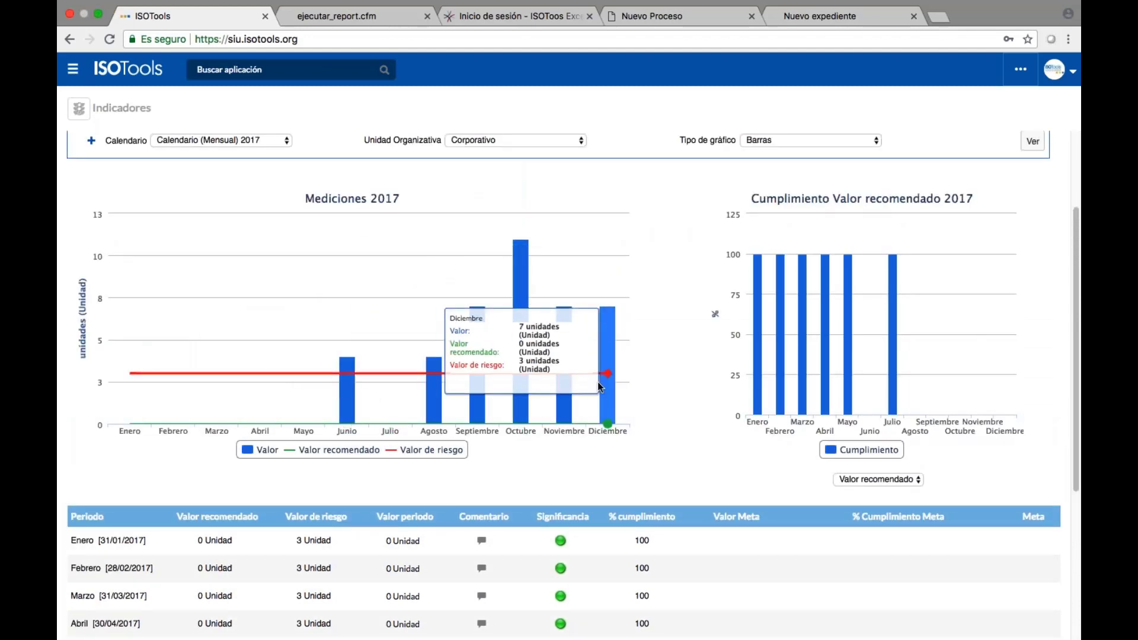
pyautogui.scroll(-1, 597, 381)
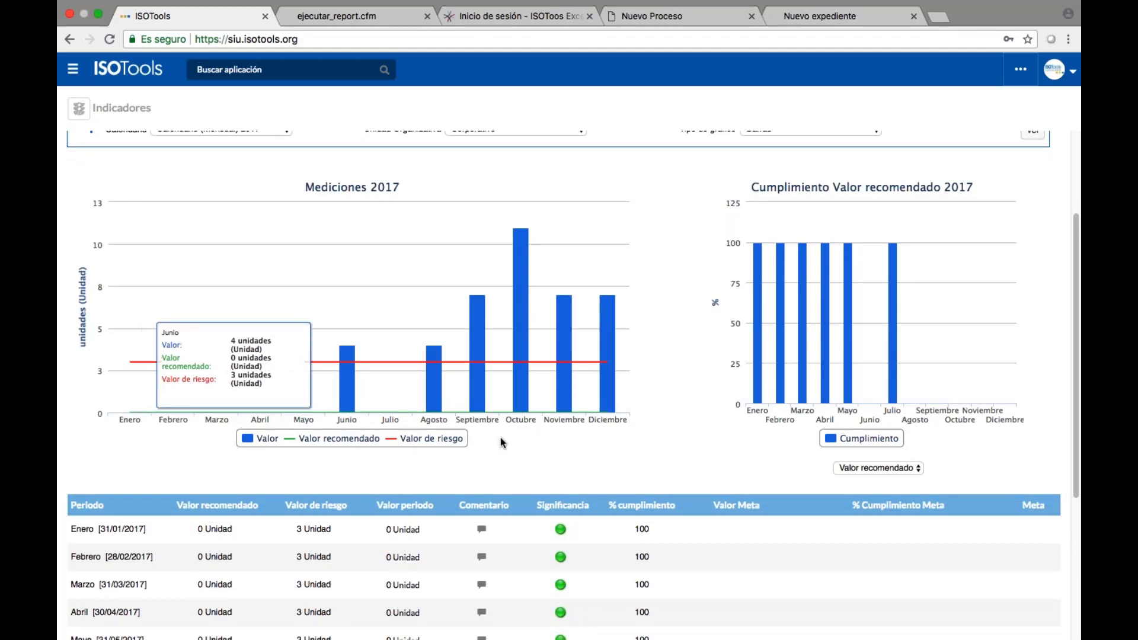
pyautogui.scroll(-3, 508, 387)
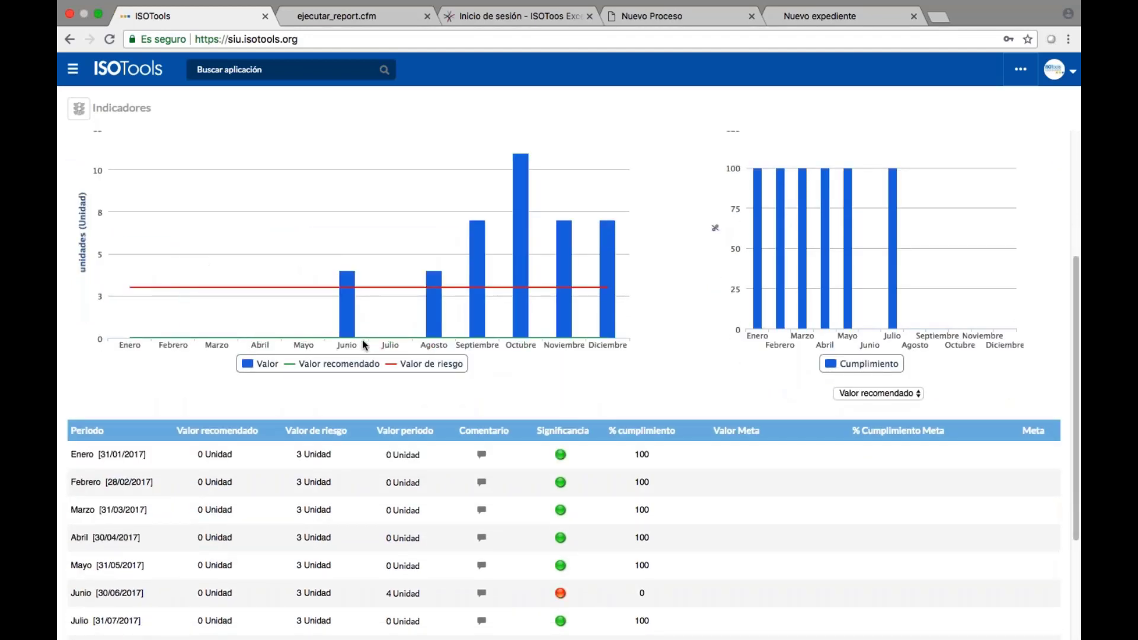
pyautogui.scroll(-1, 361, 340)
pyautogui.scroll(-1, 540, 389)
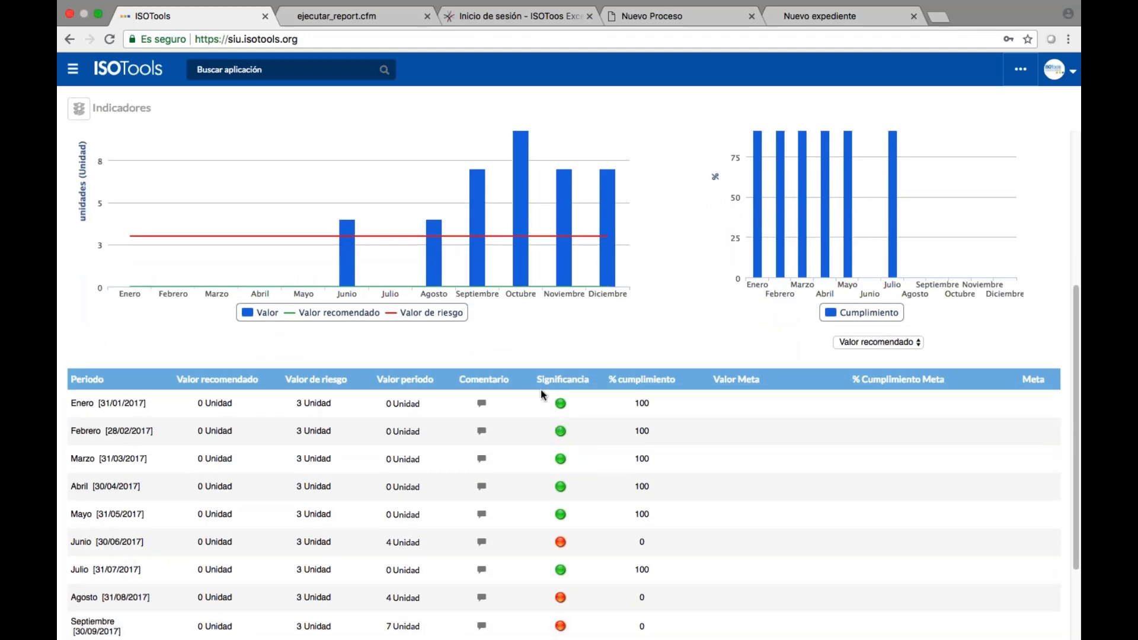
pyautogui.scroll(-5, 540, 390)
pyautogui.scroll(3, 545, 508)
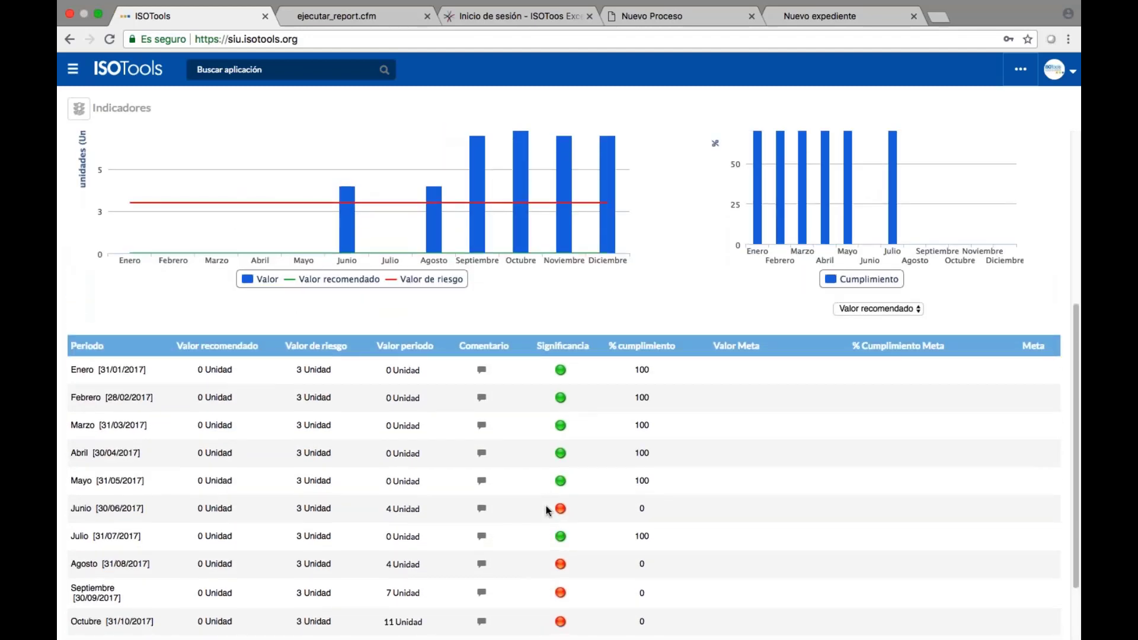
pyautogui.scroll(9, 545, 506)
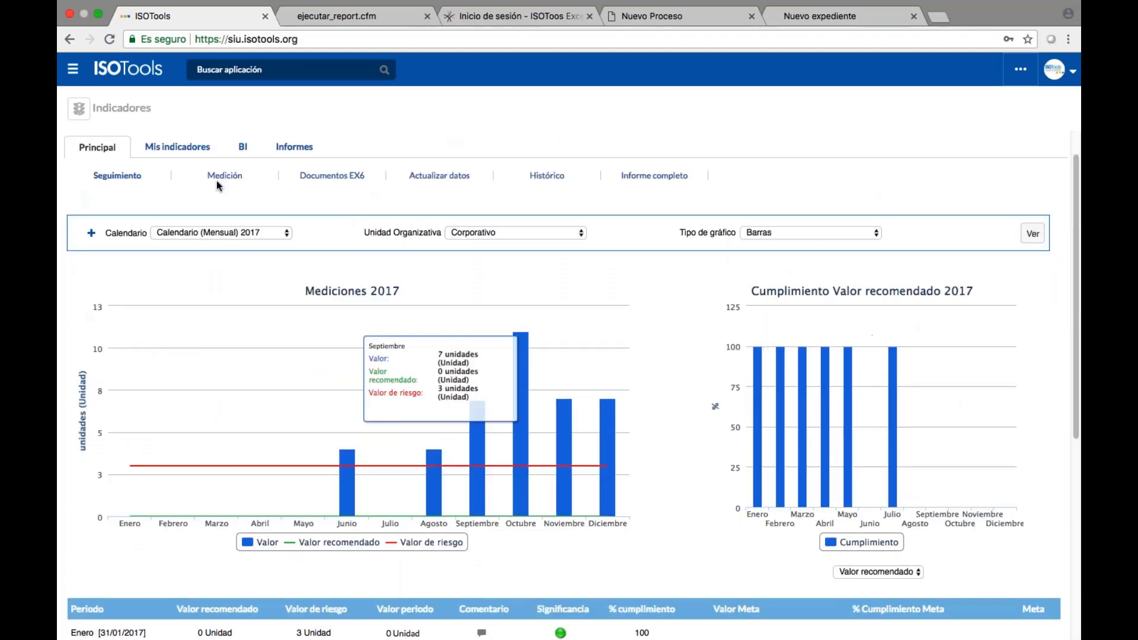
# Switch the calendar back to 2018 and return to the ISOTools home page.
pyautogui.click(224, 231)
pyautogui.click(226, 243)
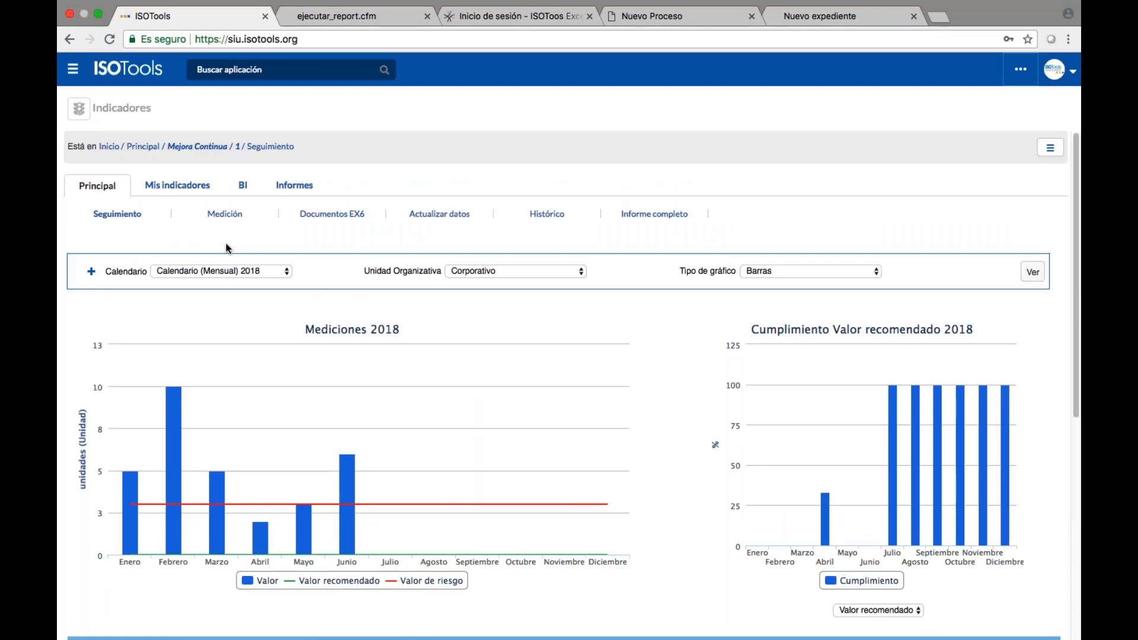
pyautogui.click(119, 44)
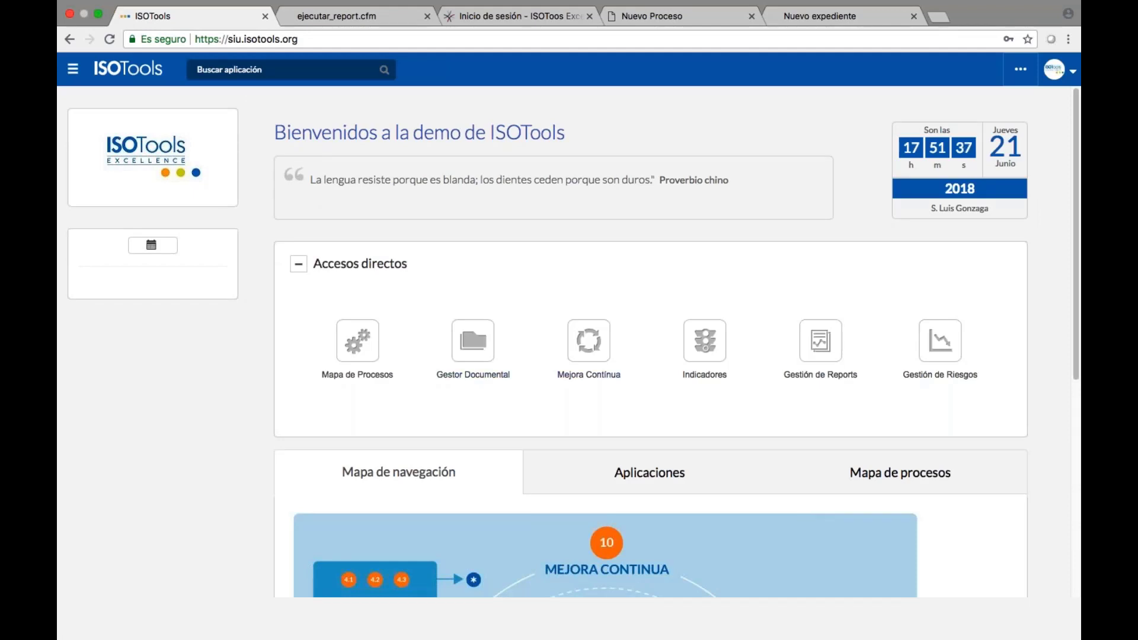
# Launch Business Intelligence from the home page's Aplicaciones list.
pyautogui.click(637, 472)
pyautogui.scroll(-2, 590, 414)
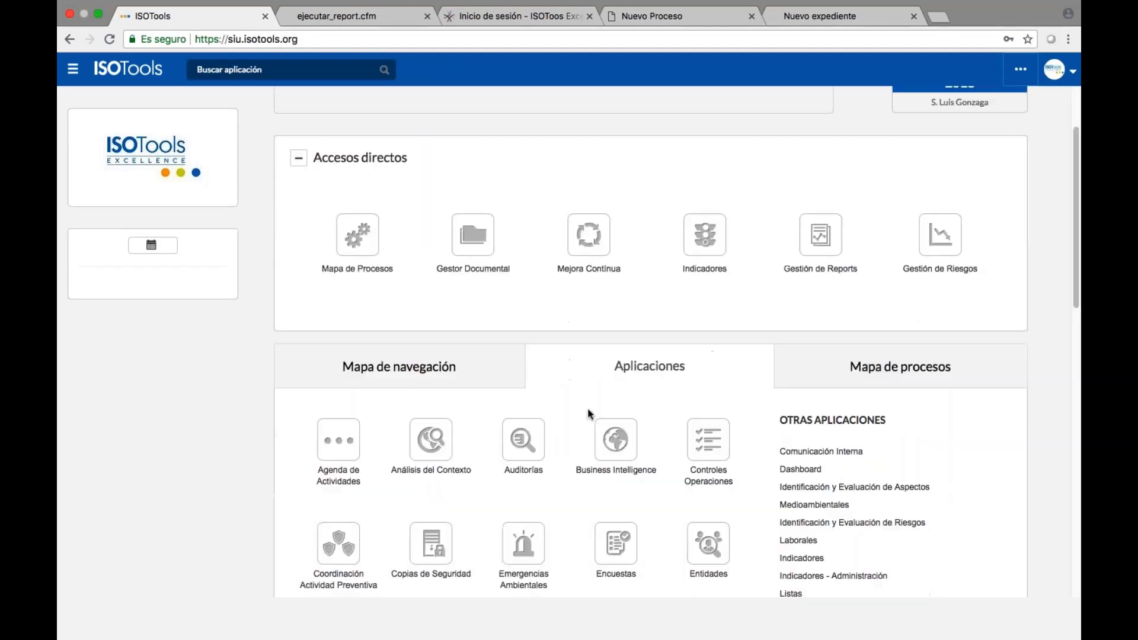
pyautogui.scroll(-1, 589, 414)
pyautogui.click(615, 410)
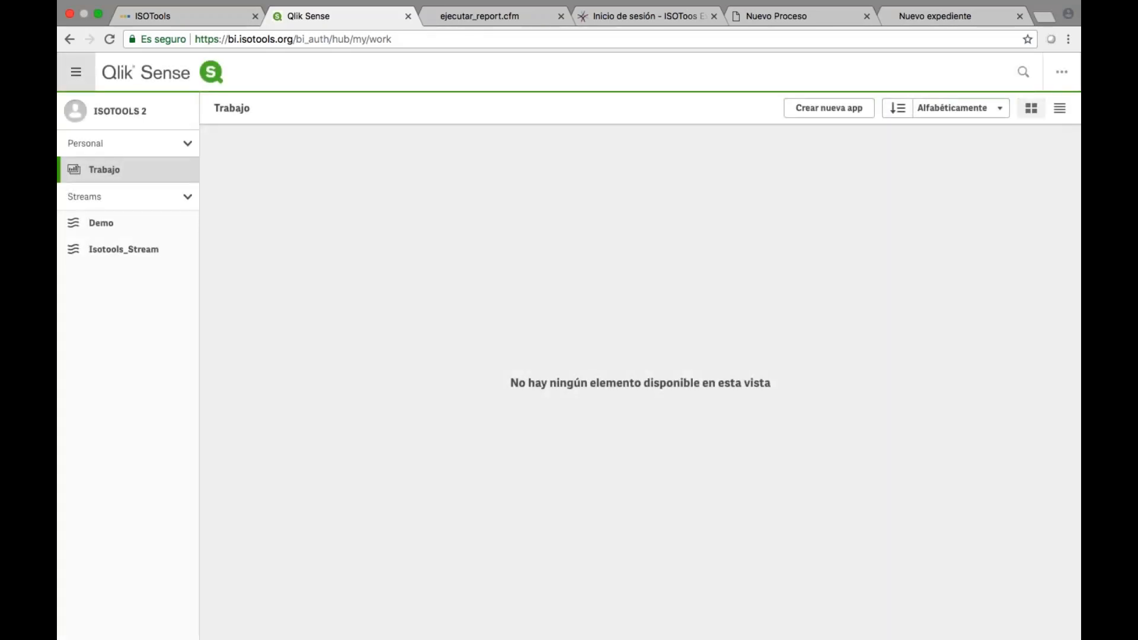
# Open the _Demo_Mejora Continua app in the Demo stream and its HALLAZGOS DEL SISTEMA DE GESTIÓN sheet.
pyautogui.click(128, 231)
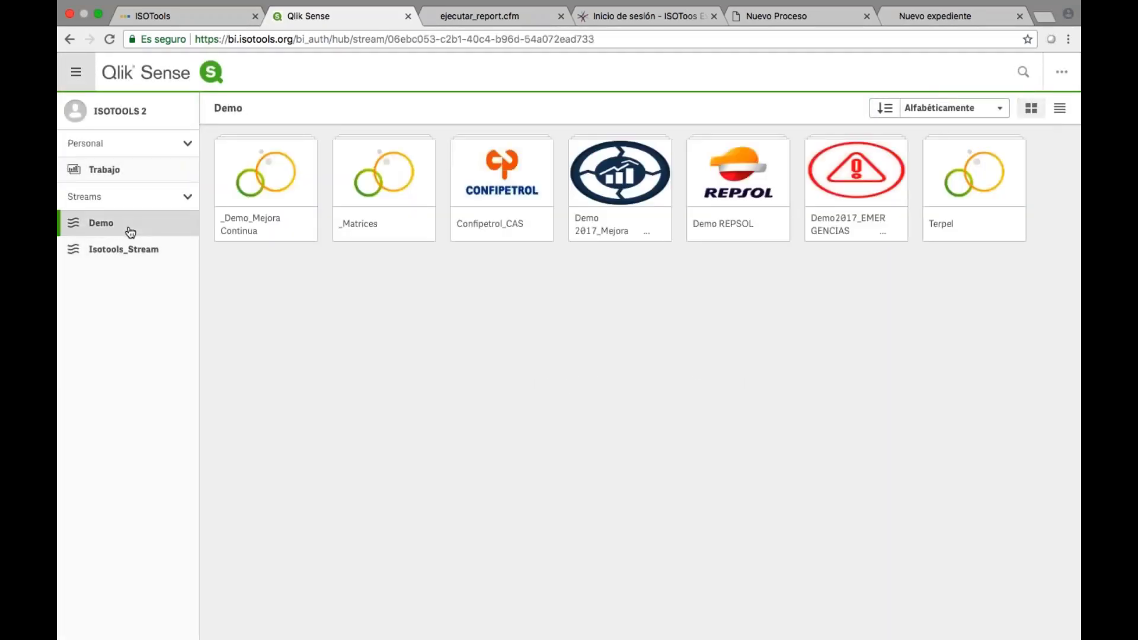
pyautogui.click(255, 228)
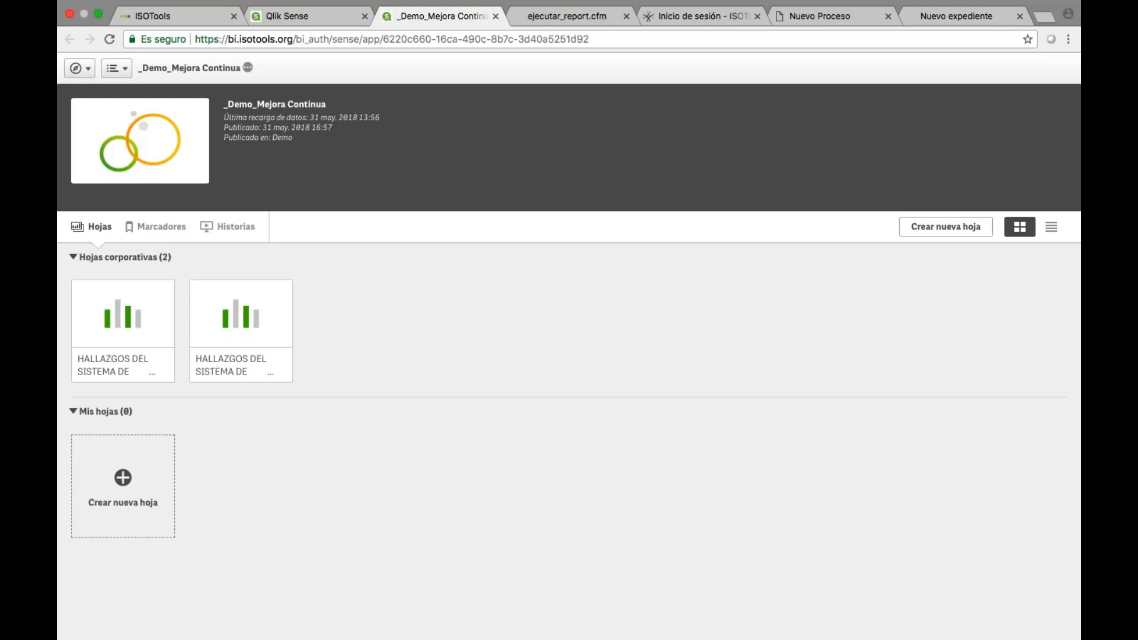
pyautogui.click(116, 316)
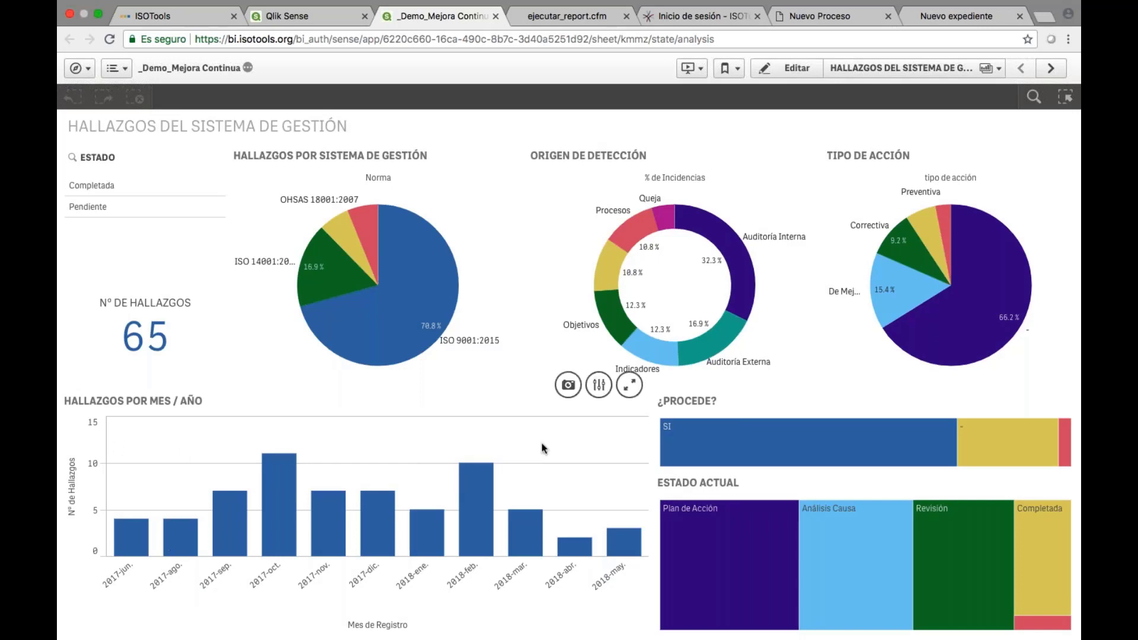
# Filter ESTADO to Pendiente and lasso-select the 2017-ago to 2017-dic bars, leaving 33 findings.
pyautogui.moveTo(489, 481)
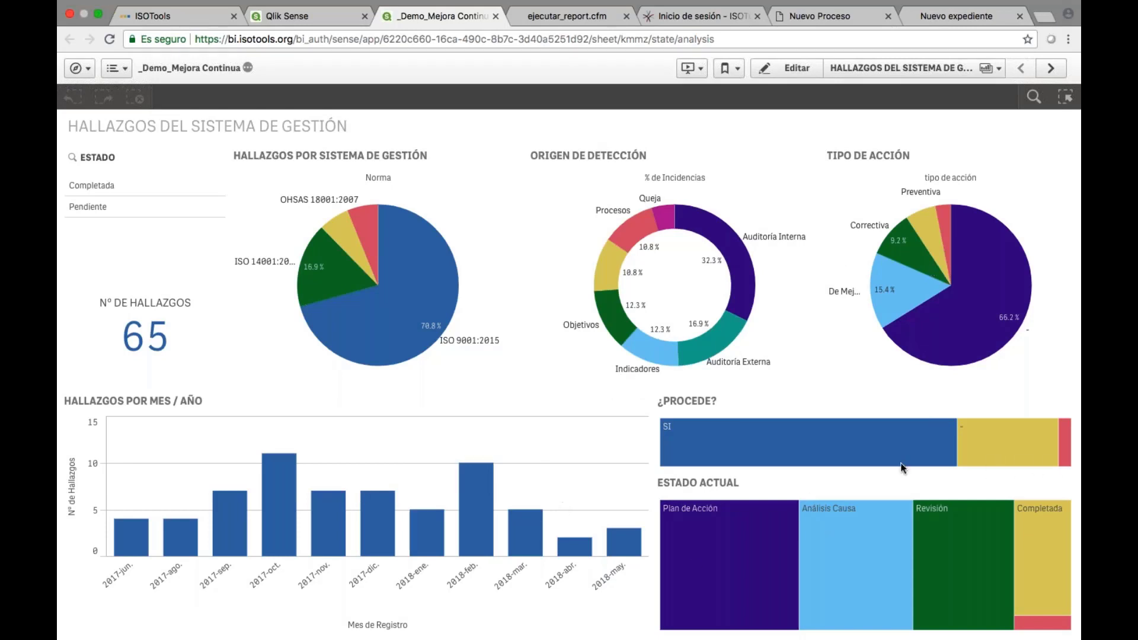
pyautogui.moveTo(677, 444)
pyautogui.click(94, 208)
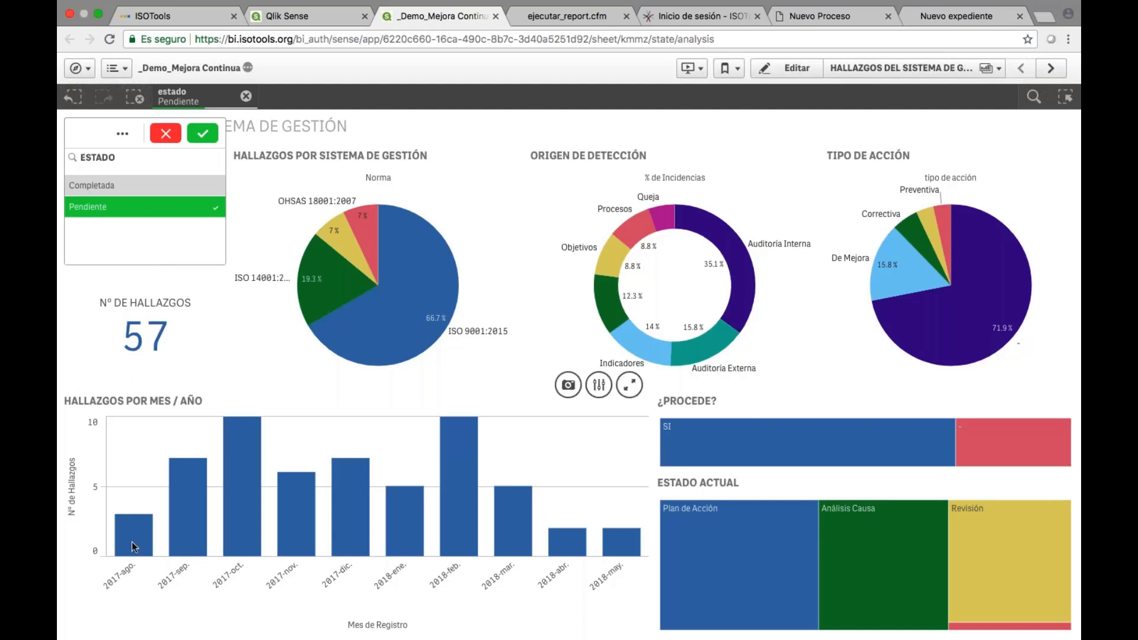
pyautogui.moveTo(132, 541)
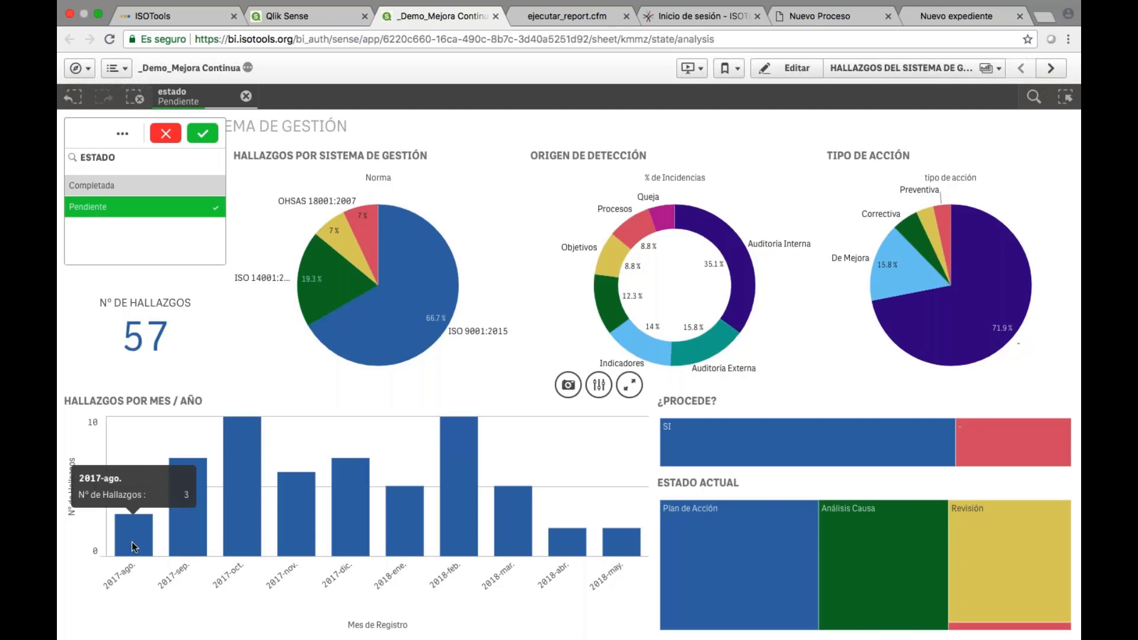
pyautogui.click(131, 542)
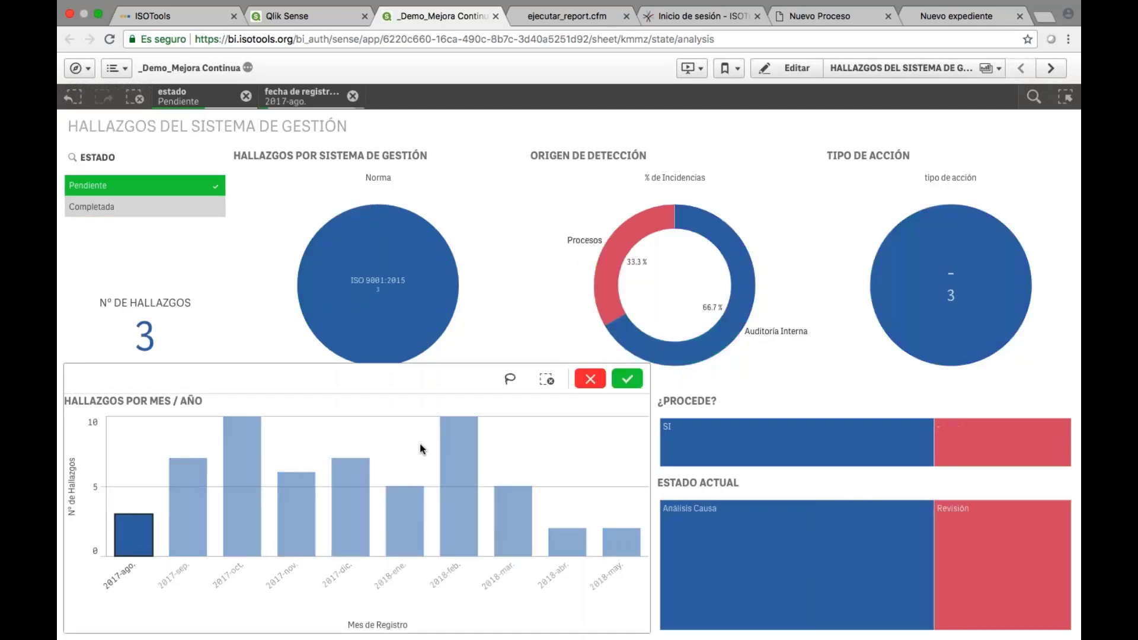
pyautogui.click(509, 379)
pyautogui.moveTo(155, 538)
pyautogui.mouseDown()
pyautogui.moveTo(237, 522)
pyautogui.moveTo(351, 541)
pyautogui.mouseUp()
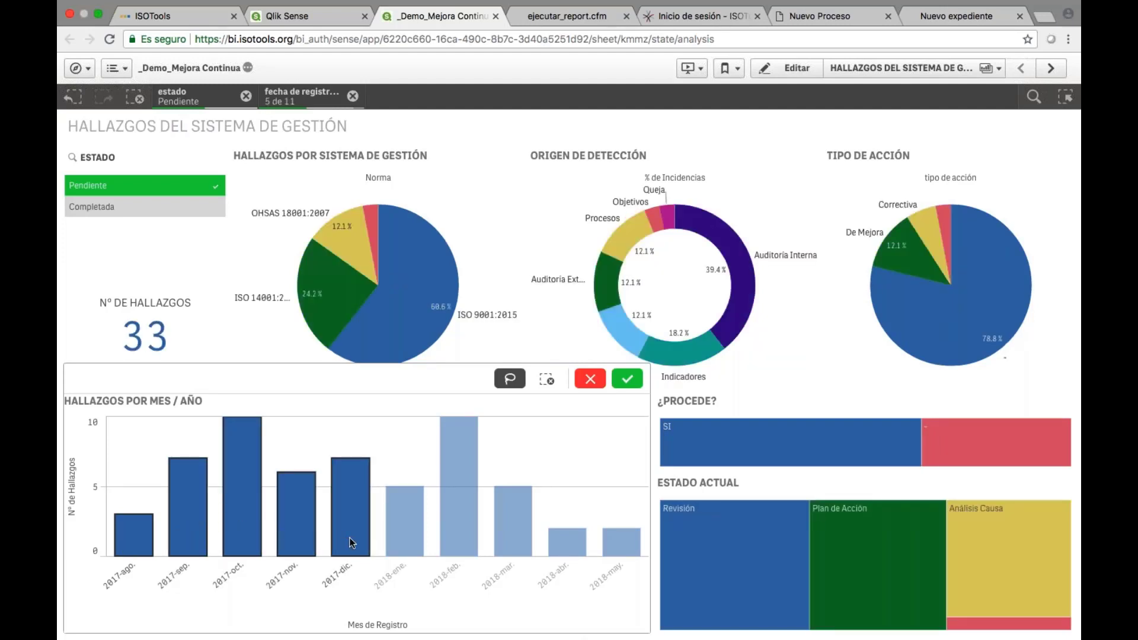